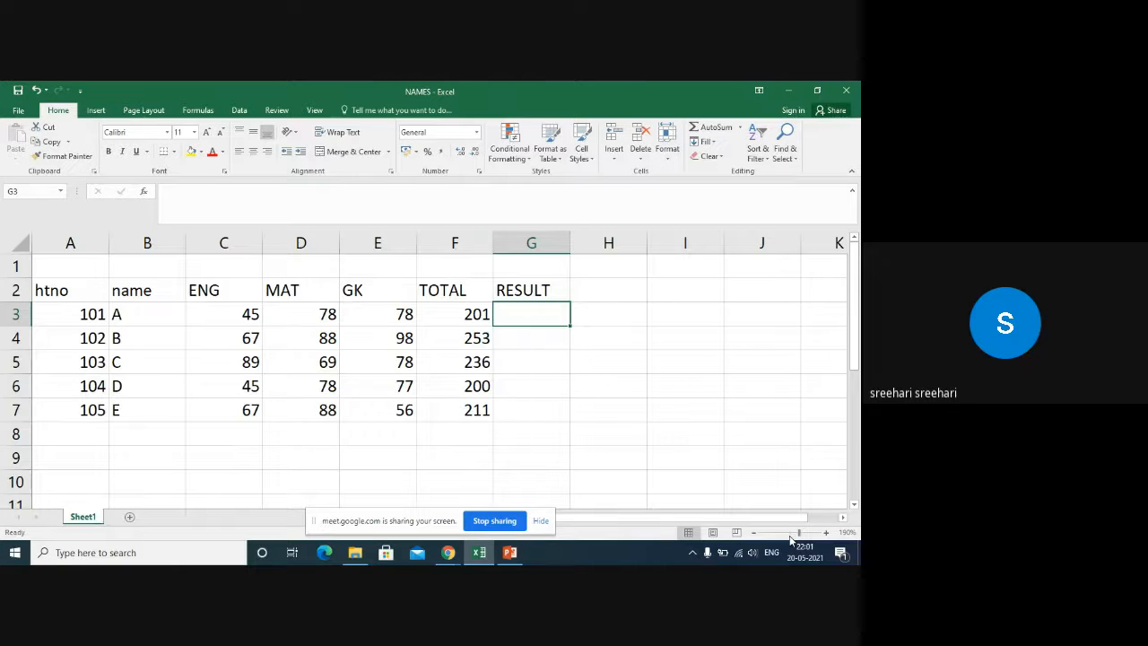
Step: Enter the formula =IF(F3>=150,"pass","fail") in the RESULT cell G3 for the first student
type("=")
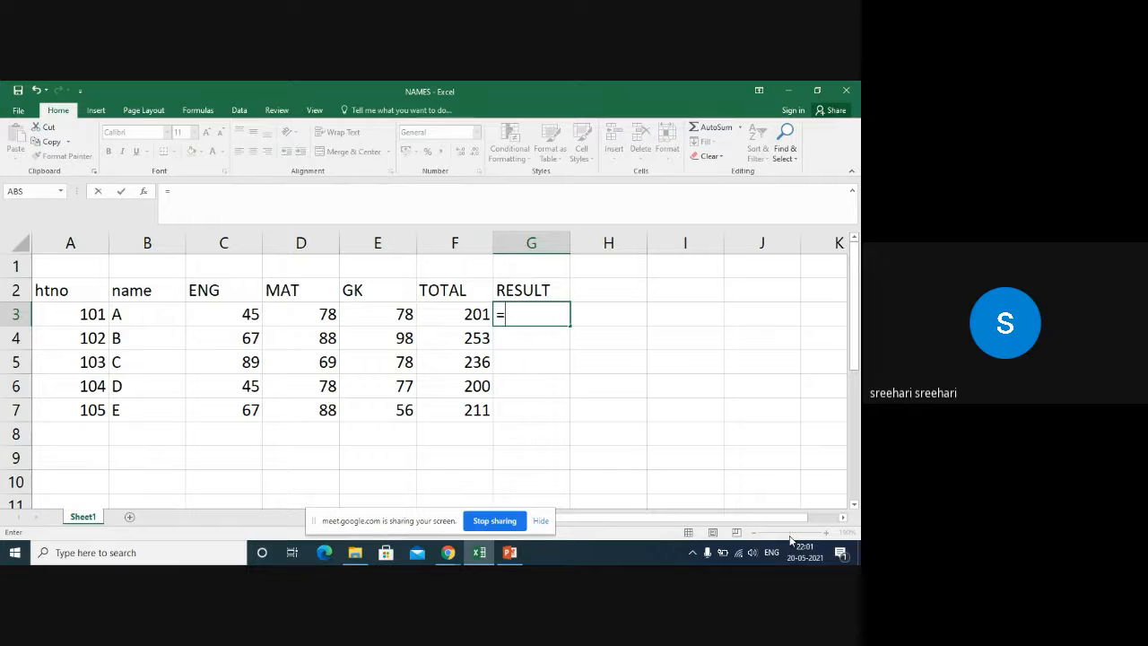
type("if")
key("Tab")
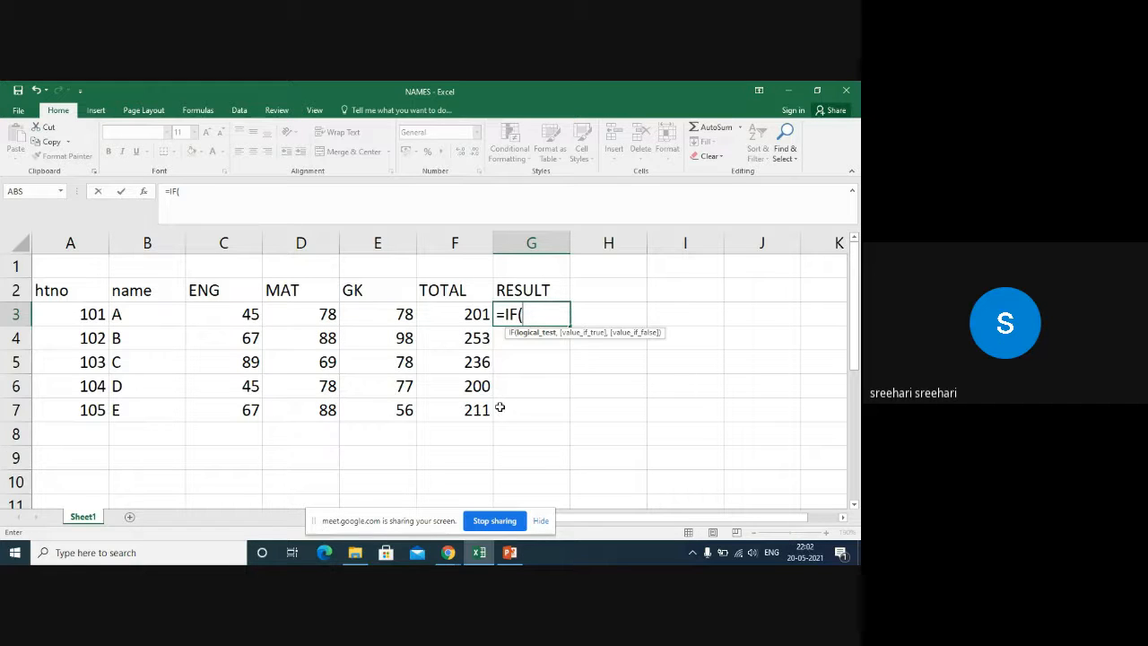
left_click(448, 309)
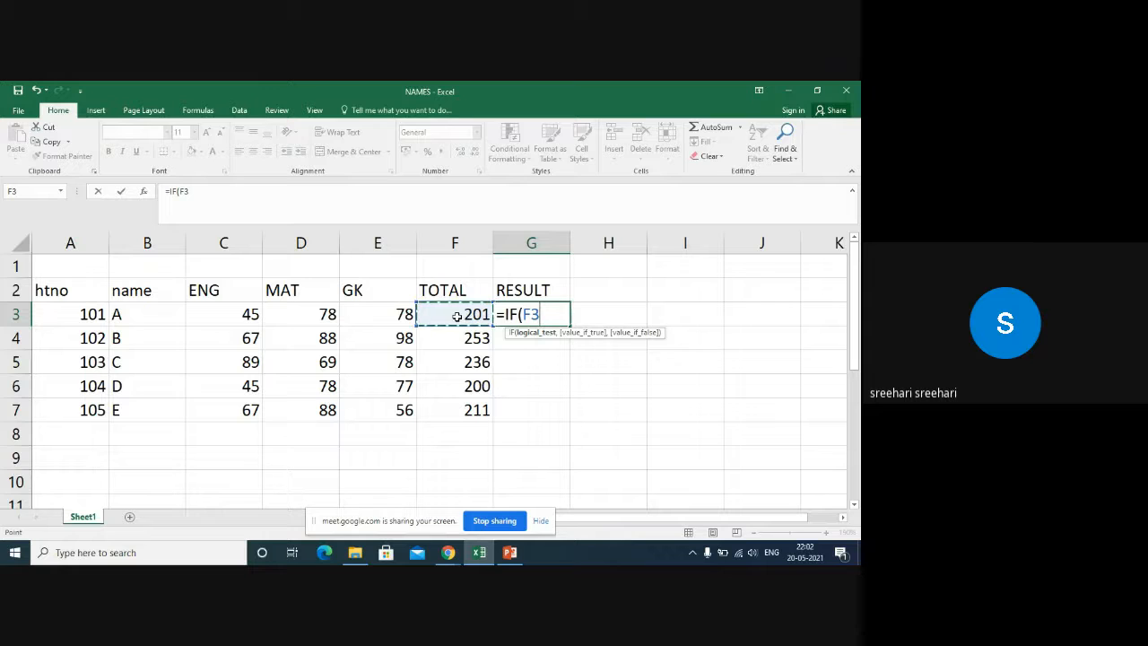
type(">=150,")
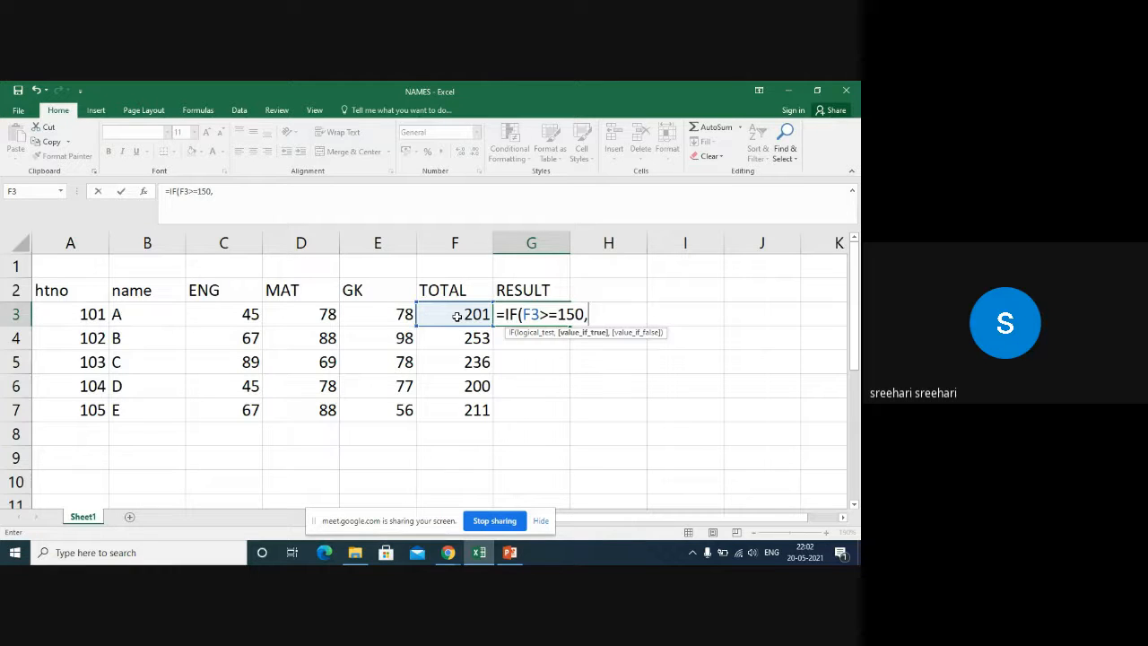
type("\"pass\",")
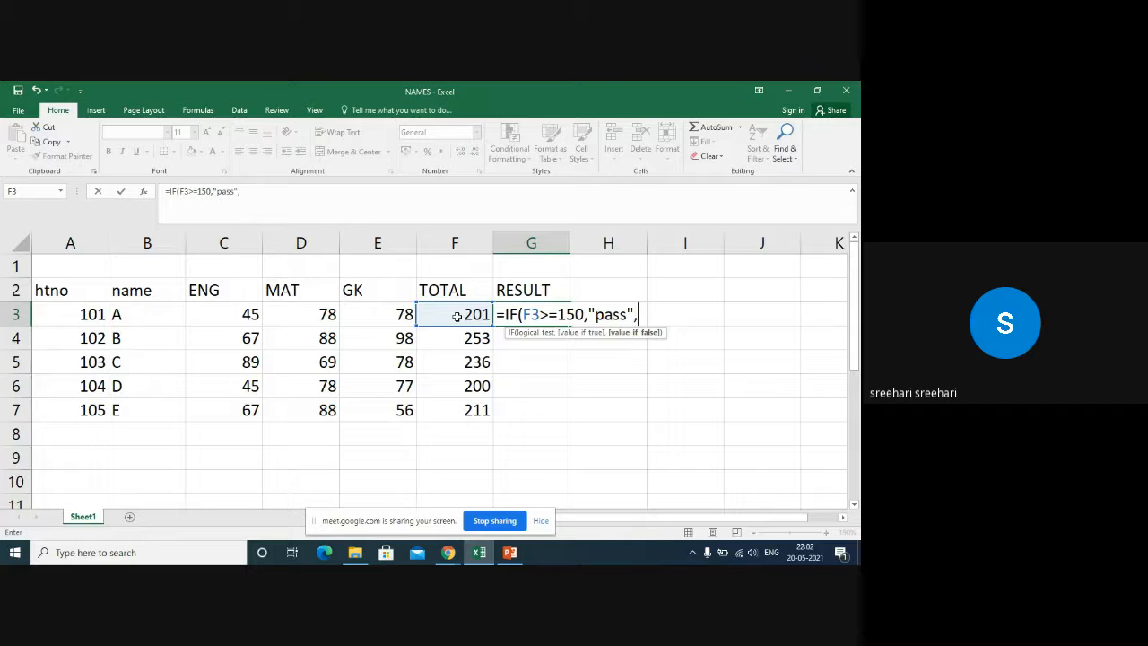
type("\"fail\")")
key("Return")
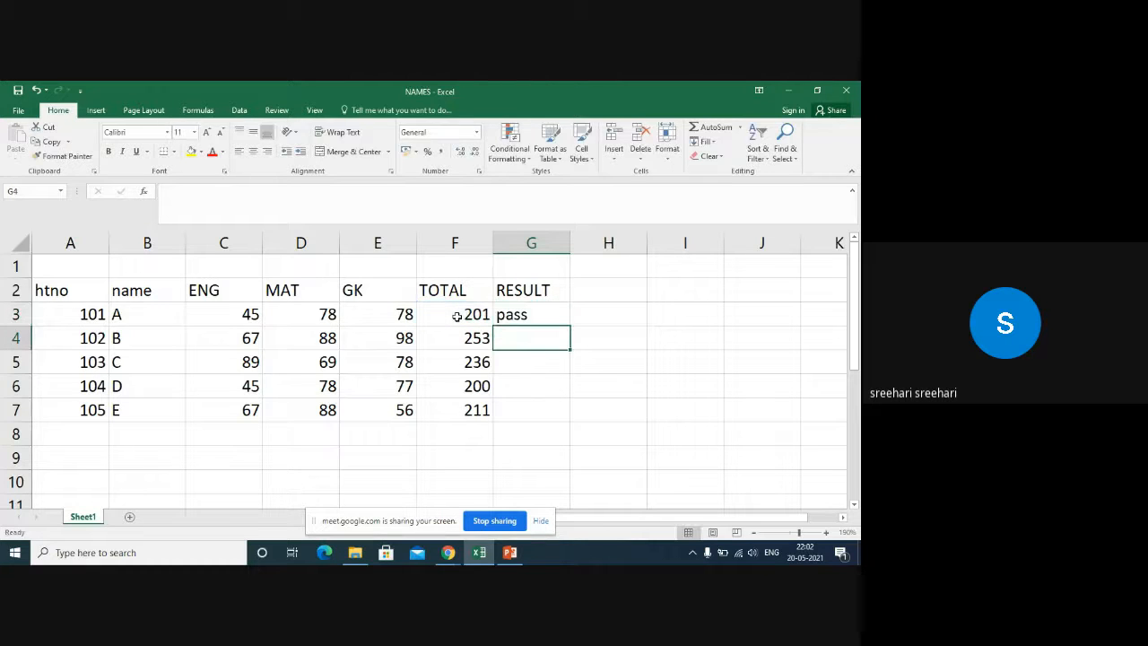
Step: Copy the pass/fail formula from G3 into the RESULT cells G4:G7
key("Up")
key("ctrl+c")
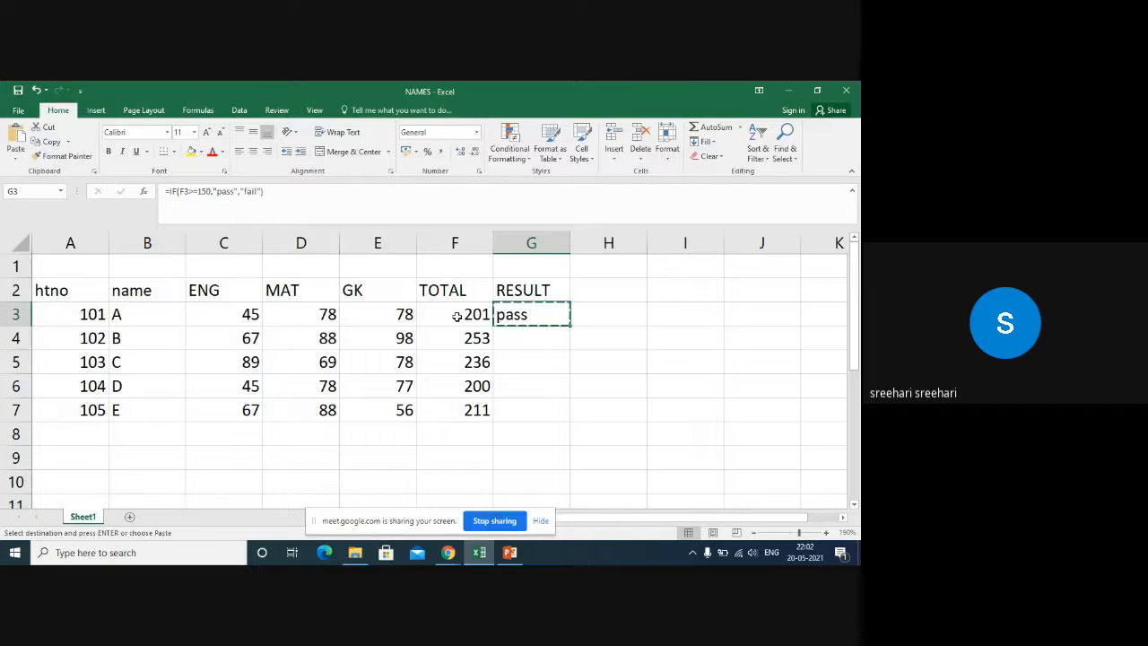
key("Down")
key("shift+Down")
key("shift+Down")
key("shift+Down")
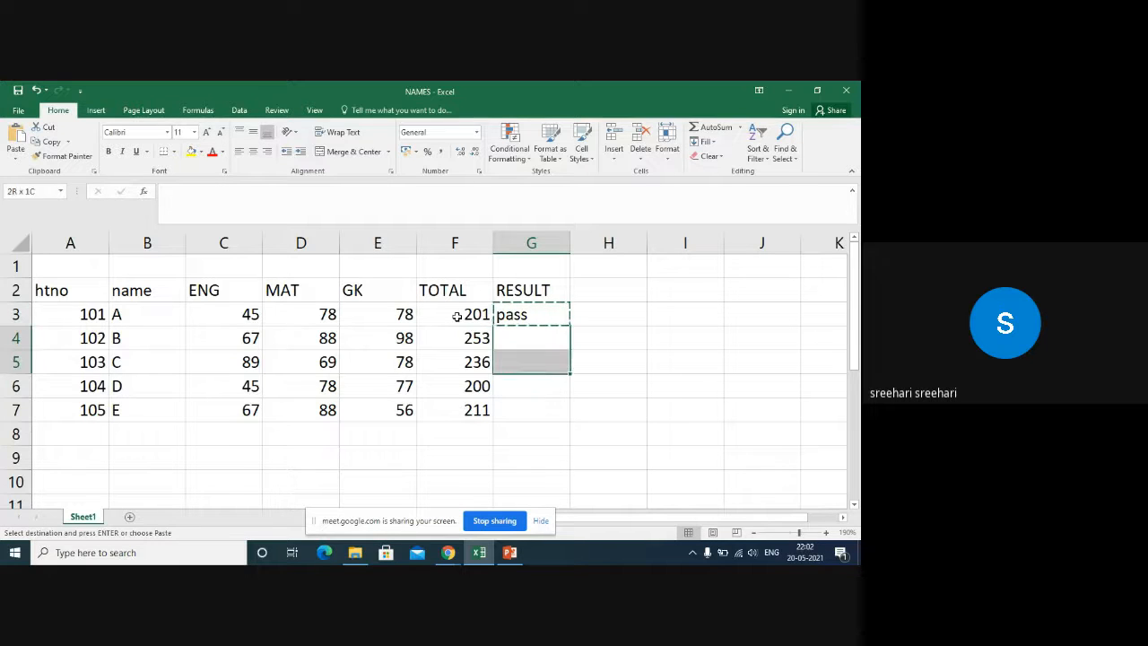
key("Return")
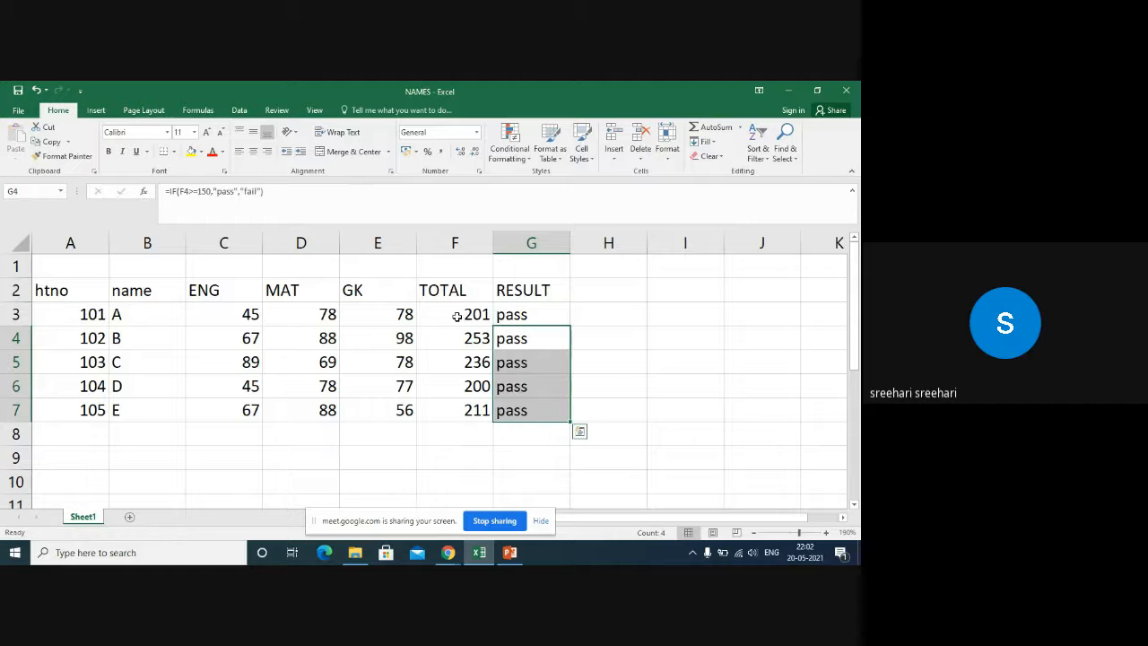
Step: Start a new student record in row 8 with htno 106 and name F
key("Down")
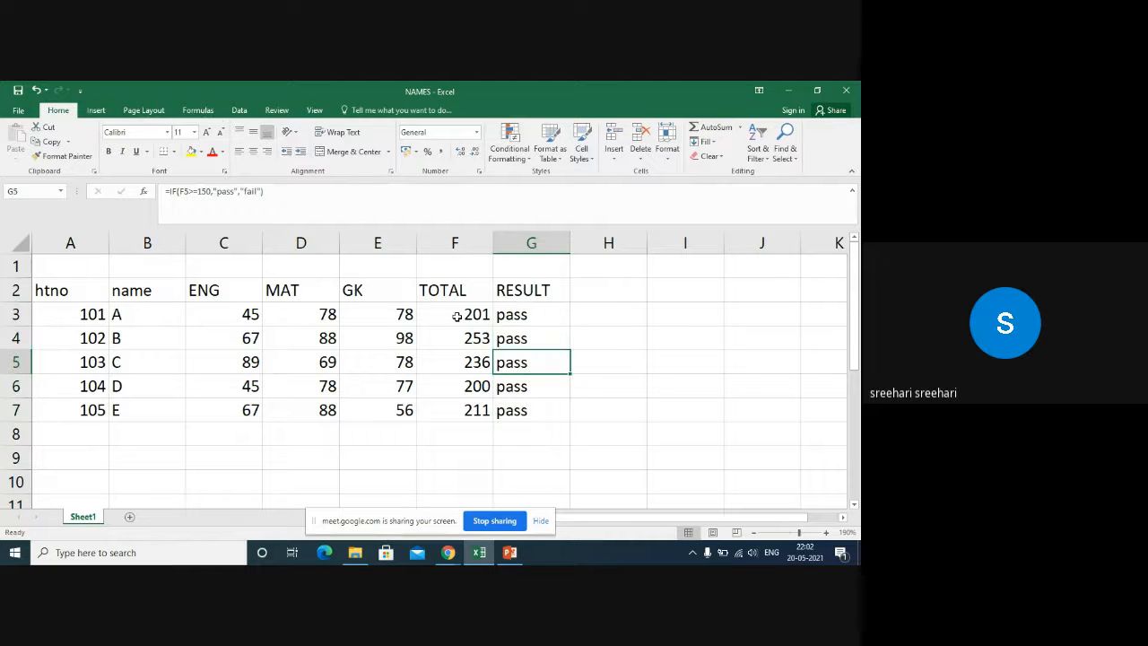
key("Down")
key("Down")
key("Down")
key("Left")
key("Left")
key("Left")
key("Left")
key("Left")
key("Left")
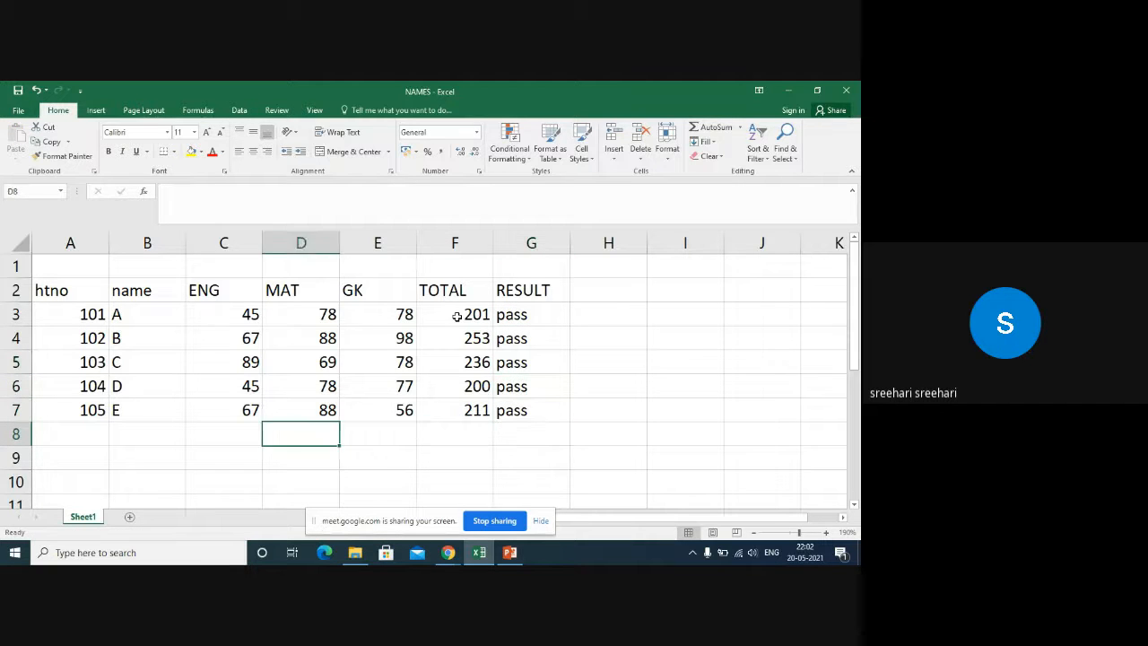
type("106")
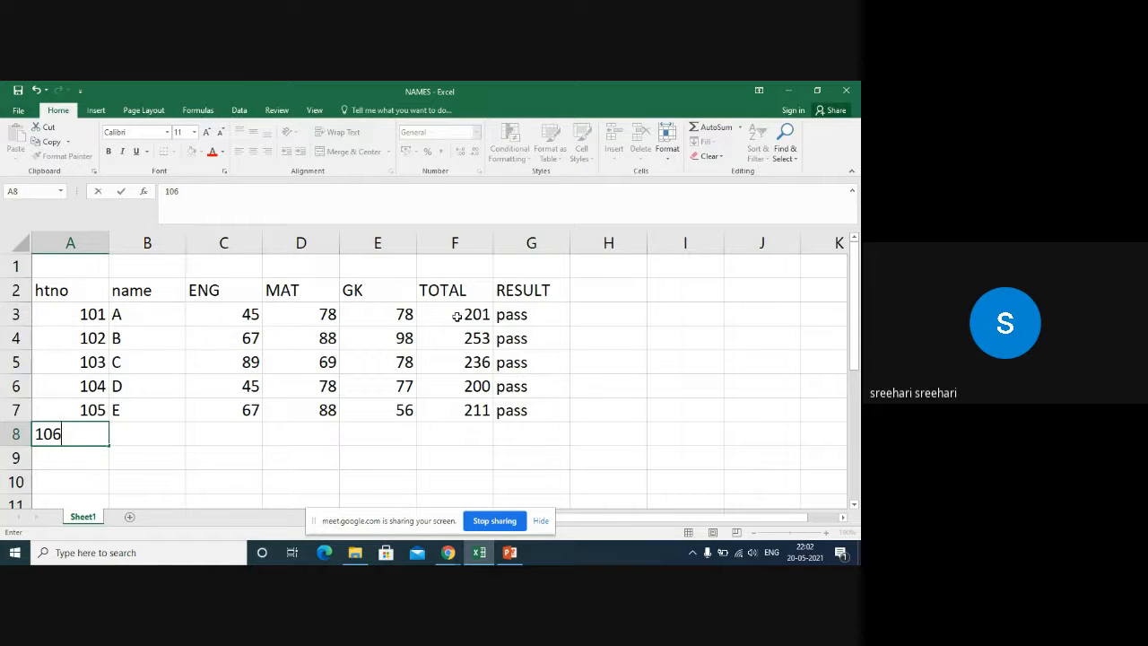
key("Tab")
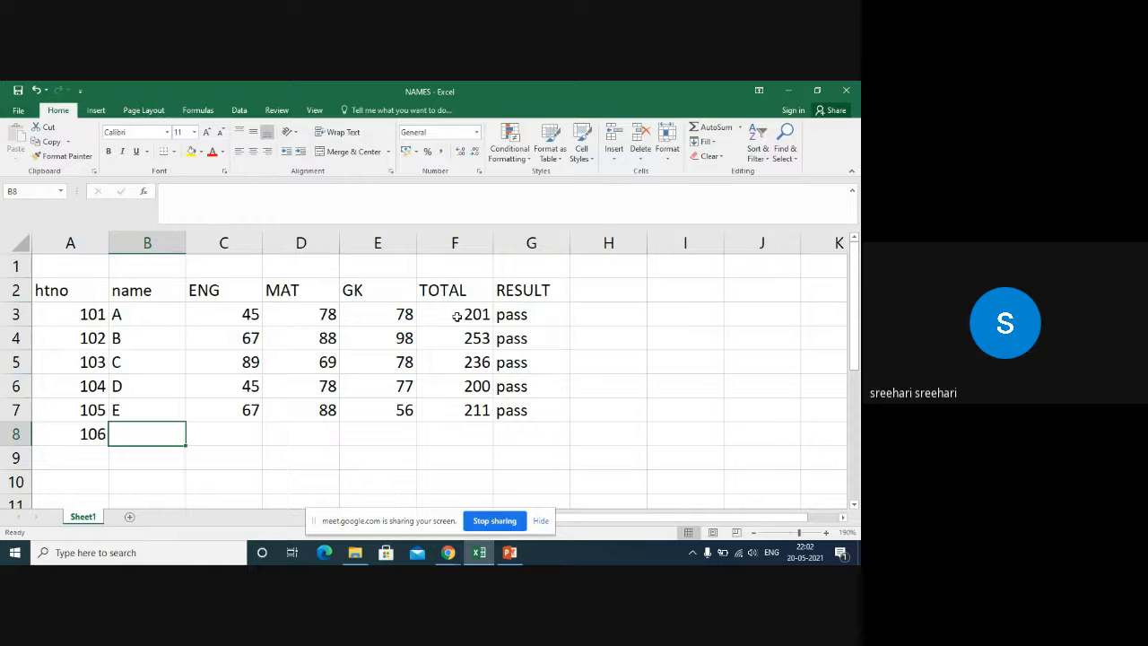
type("F")
key("Tab")
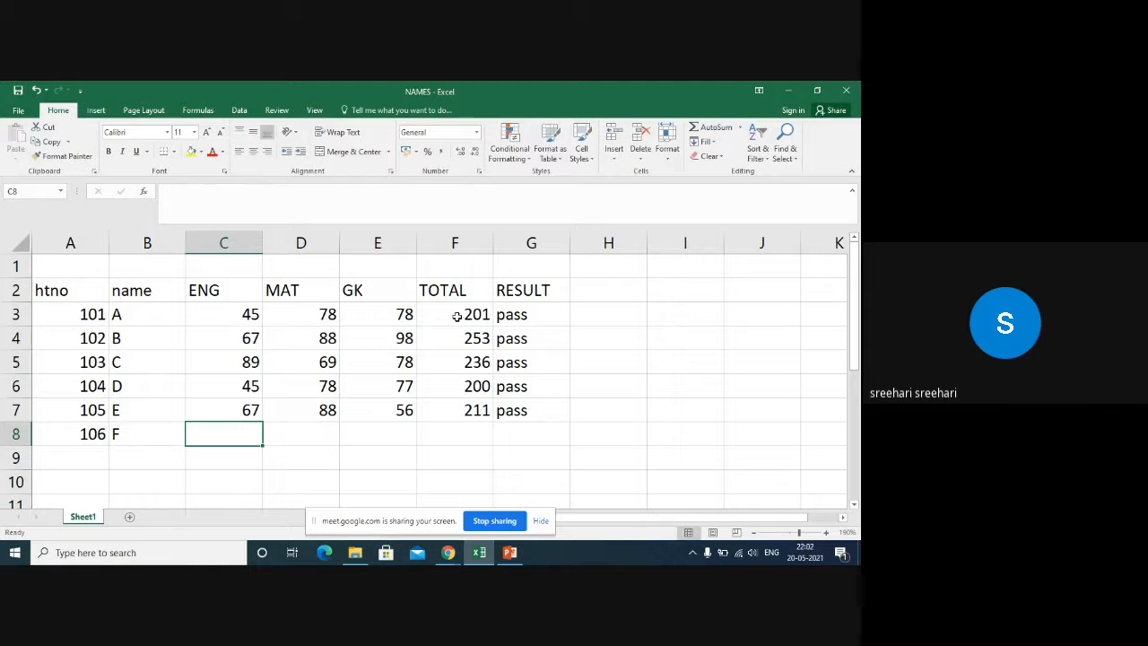
Step: Enter the marks for student 106 in row 8: ENG 45, MAT 38 and GK 44
type("45")
key("Tab")
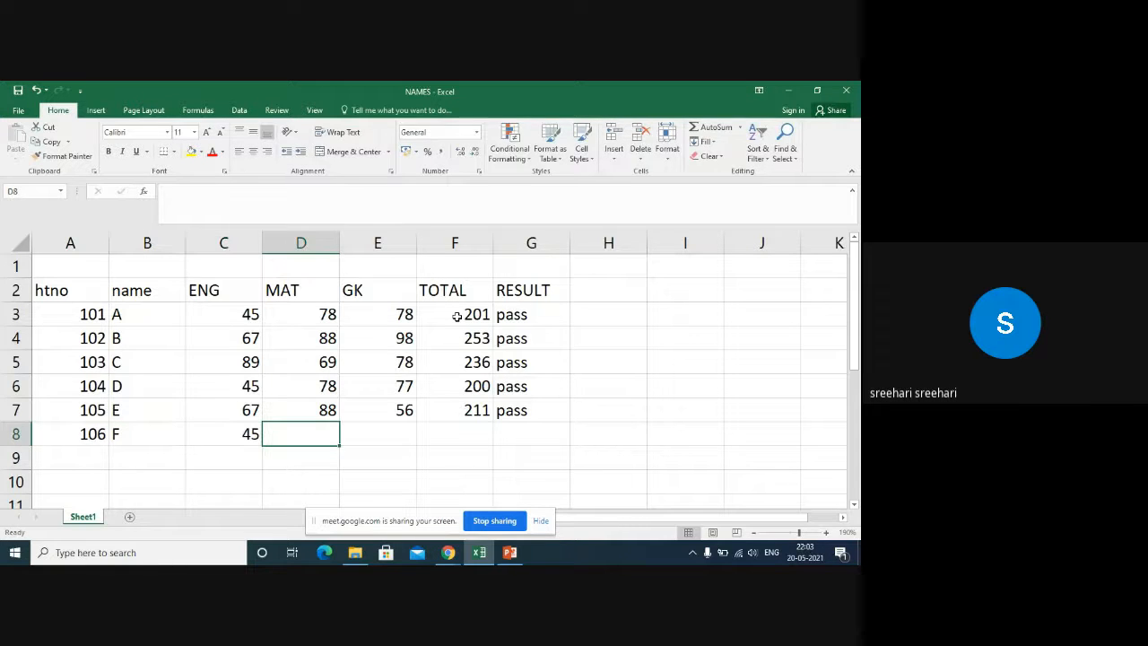
type("38")
key("Tab")
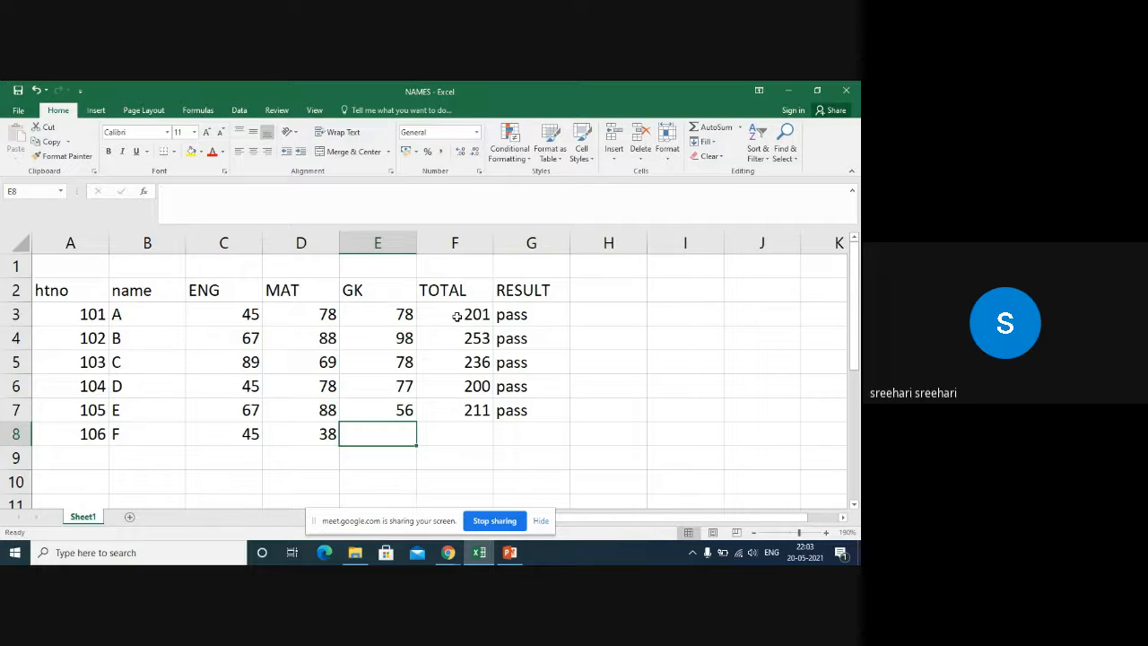
type("44")
key("Tab")
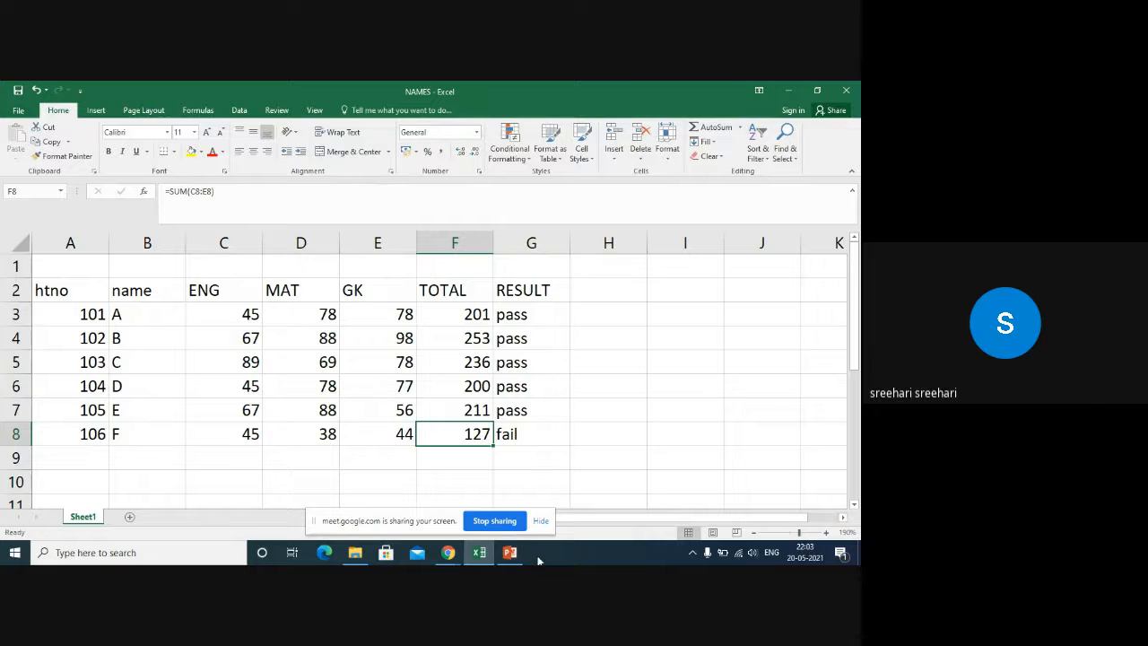
Step: Switch to the PowerPoint presentation and add a slide after slide 4 titled "Nested IF function"
left_click(508, 552)
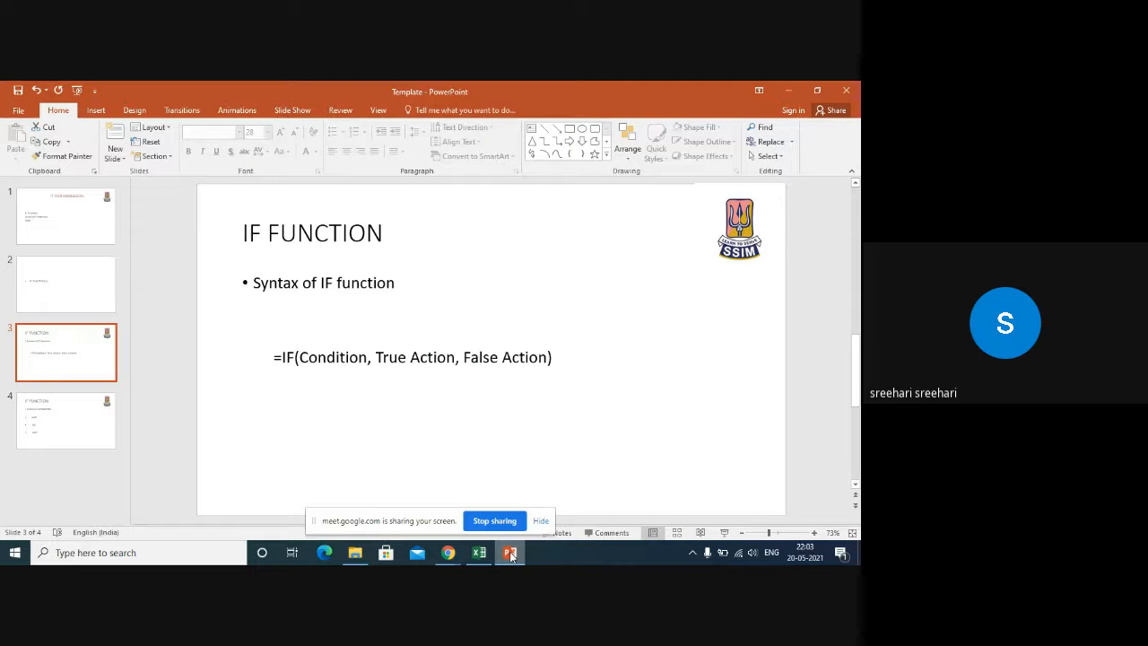
key("Down")
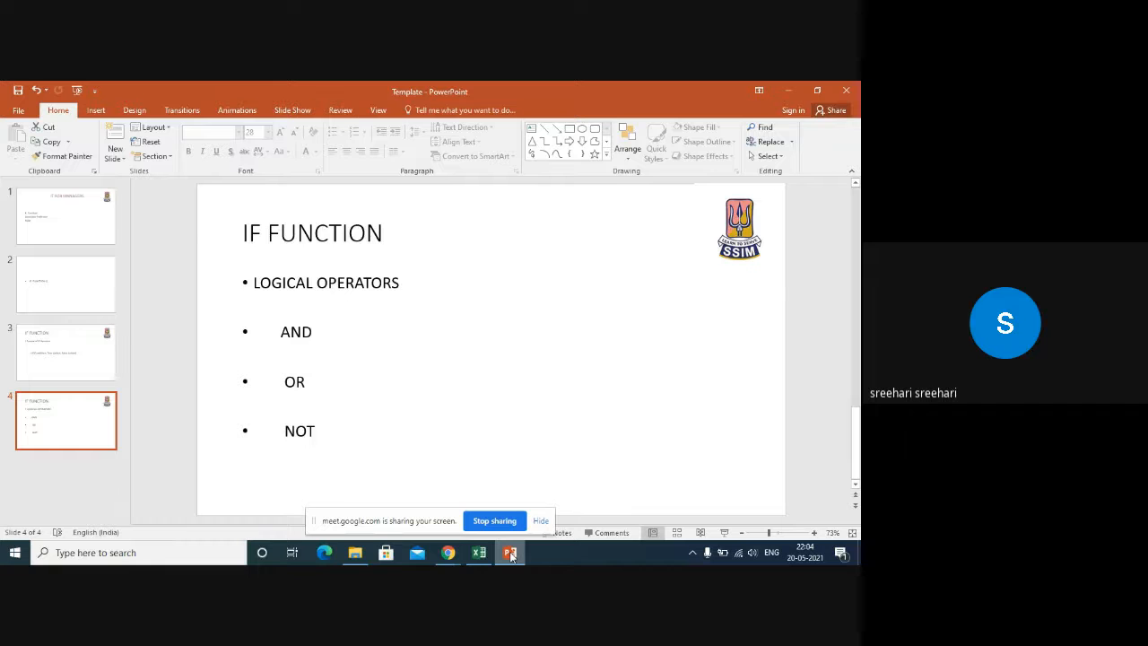
key("ctrl+m")
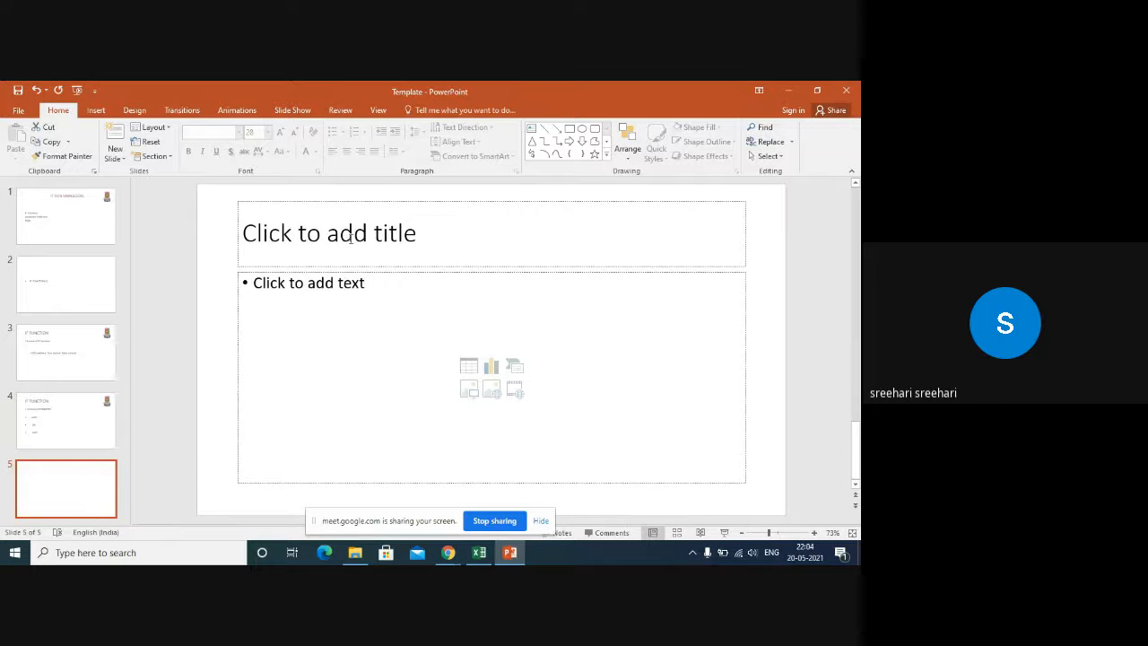
left_click(350, 242)
type("Neste")
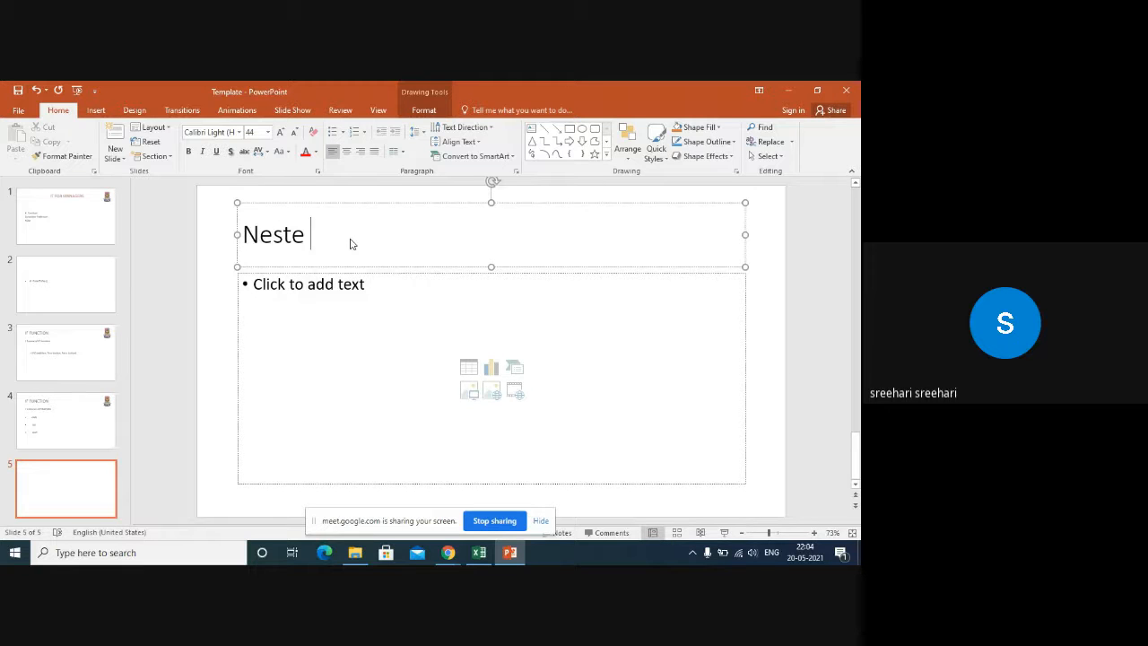
key("BackSpace")
type("d IF")
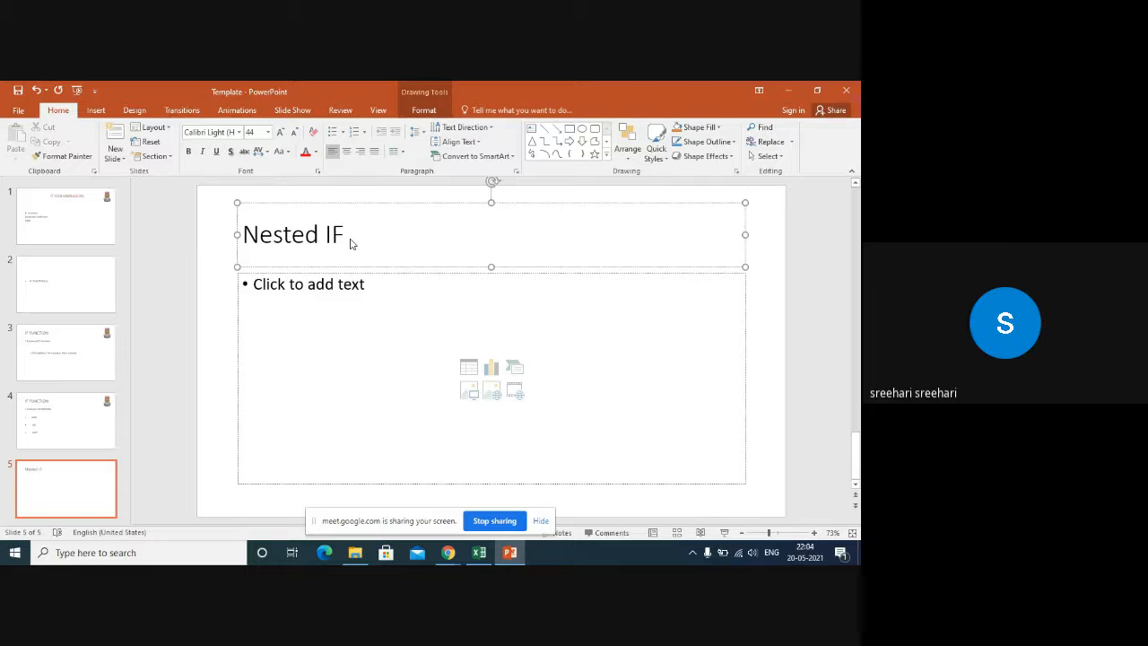
type(" function")
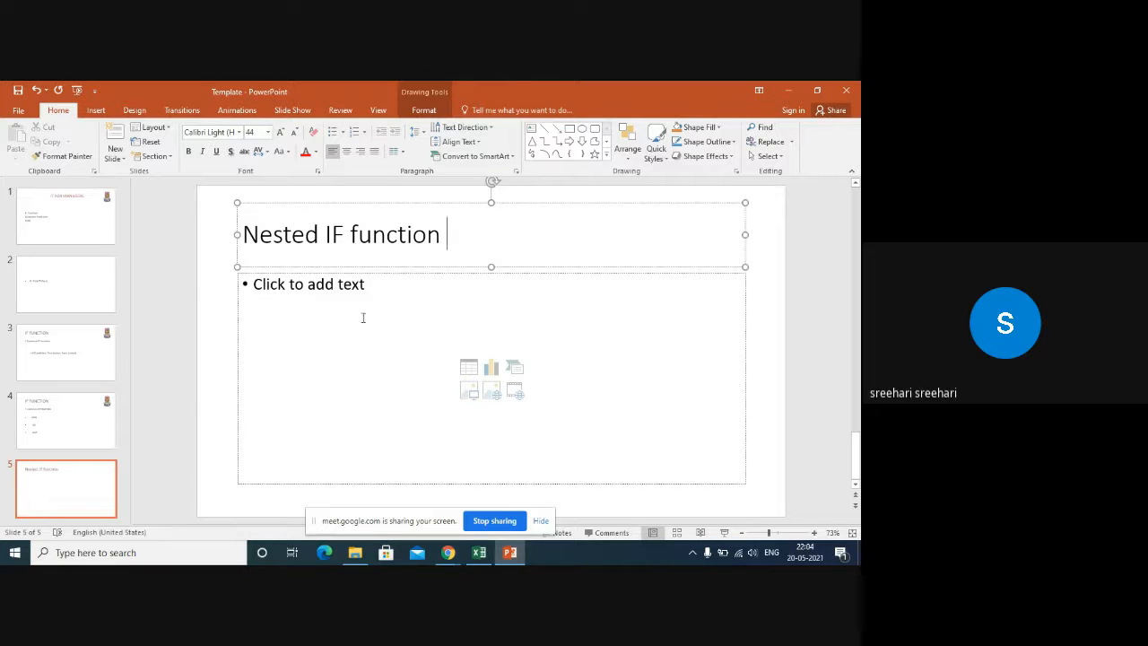
Step: Add the body text "IF in a IF function is known as nested if function" to the new slide
left_click(381, 294)
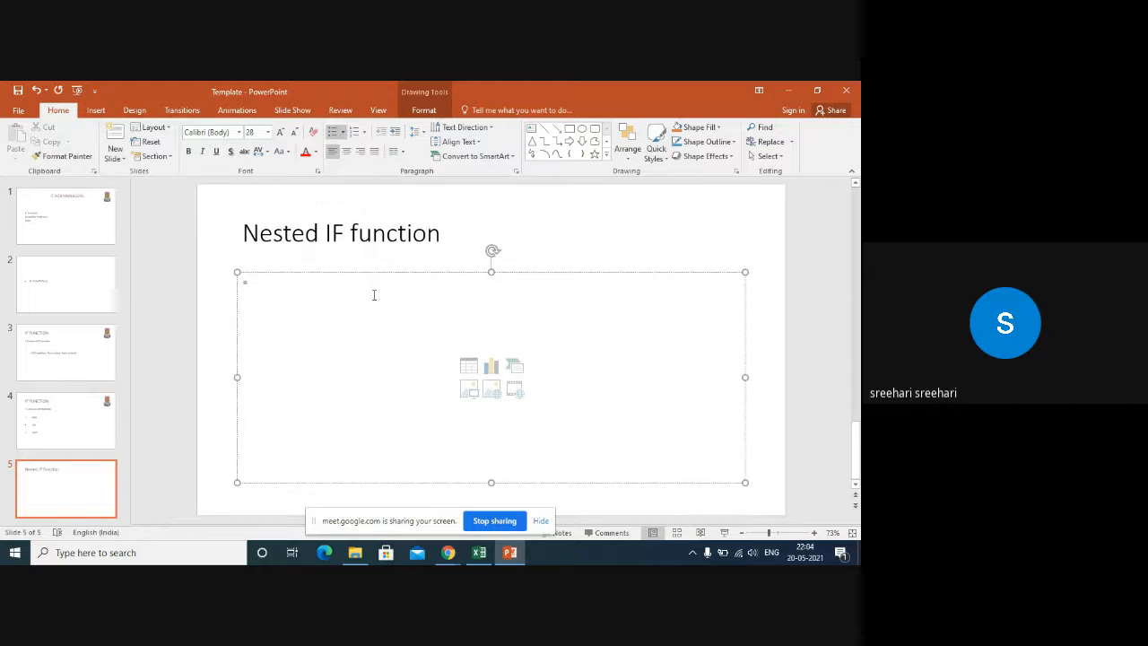
type("IF i")
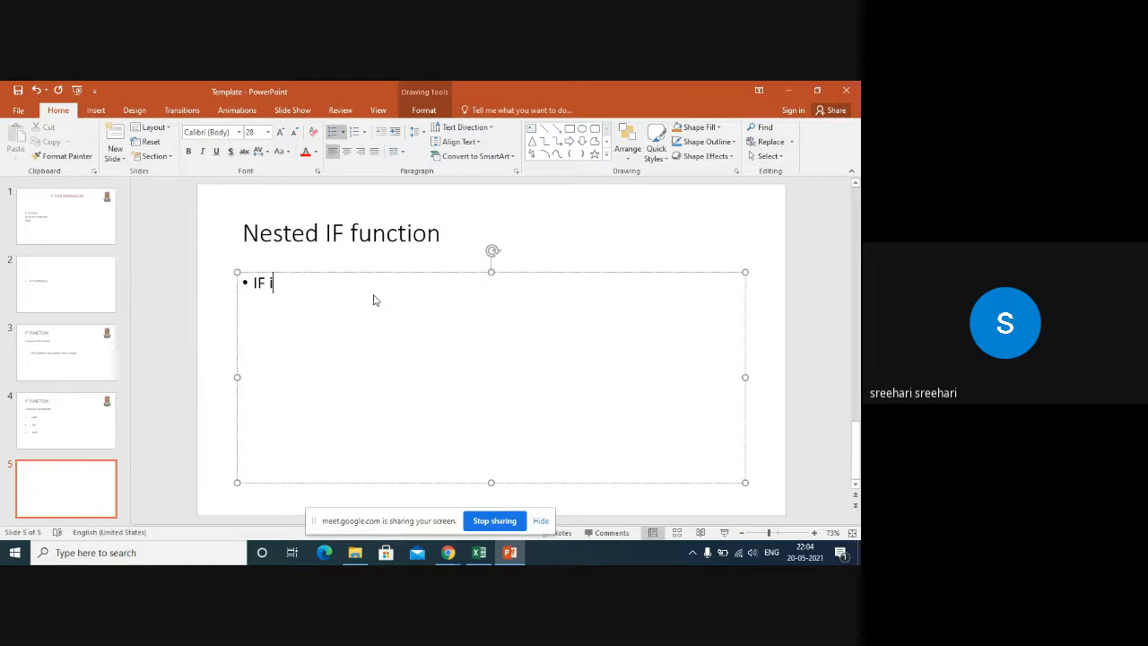
type("n a l")
type("F function is know")
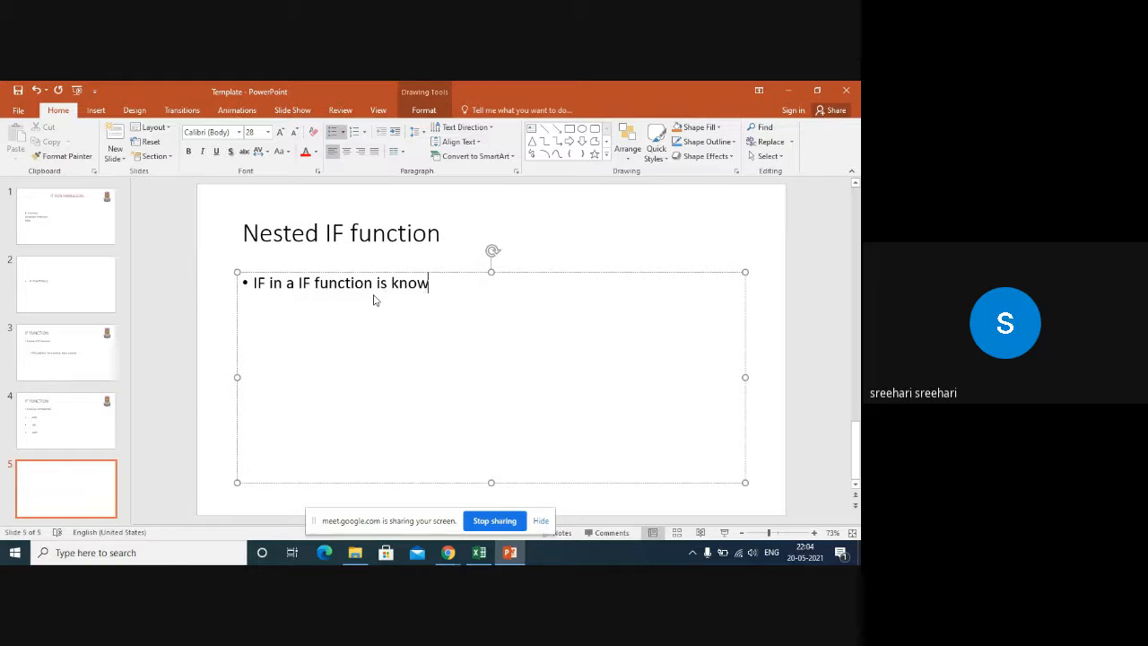
type("n as nested if fu")
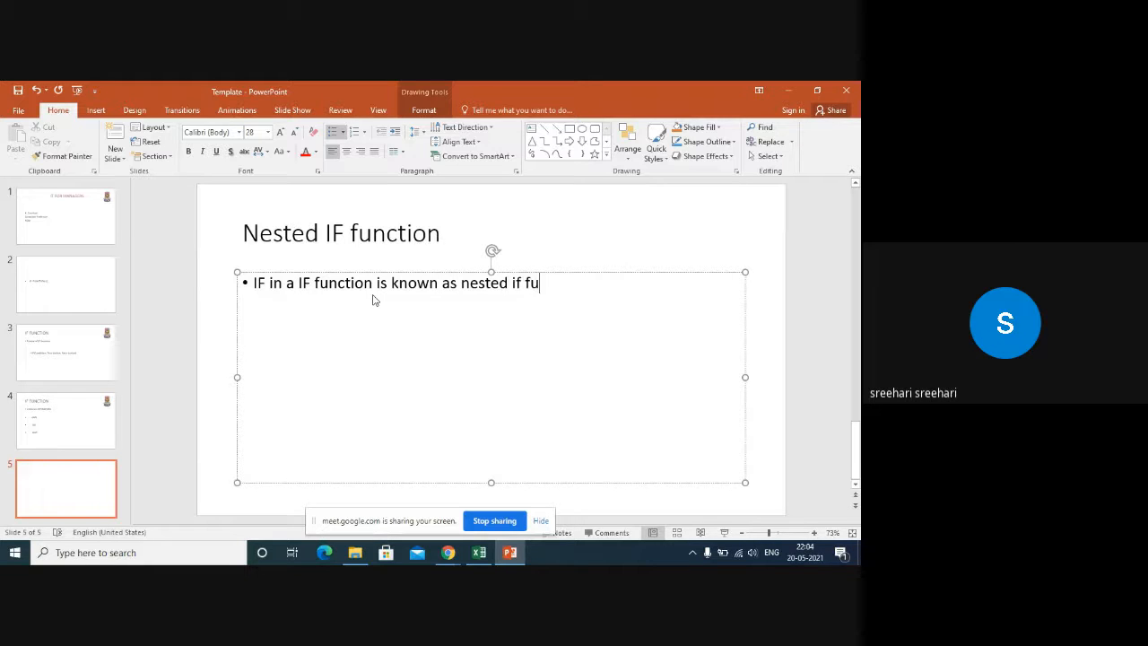
type("cn")
key("BackSpace")
type("nction")
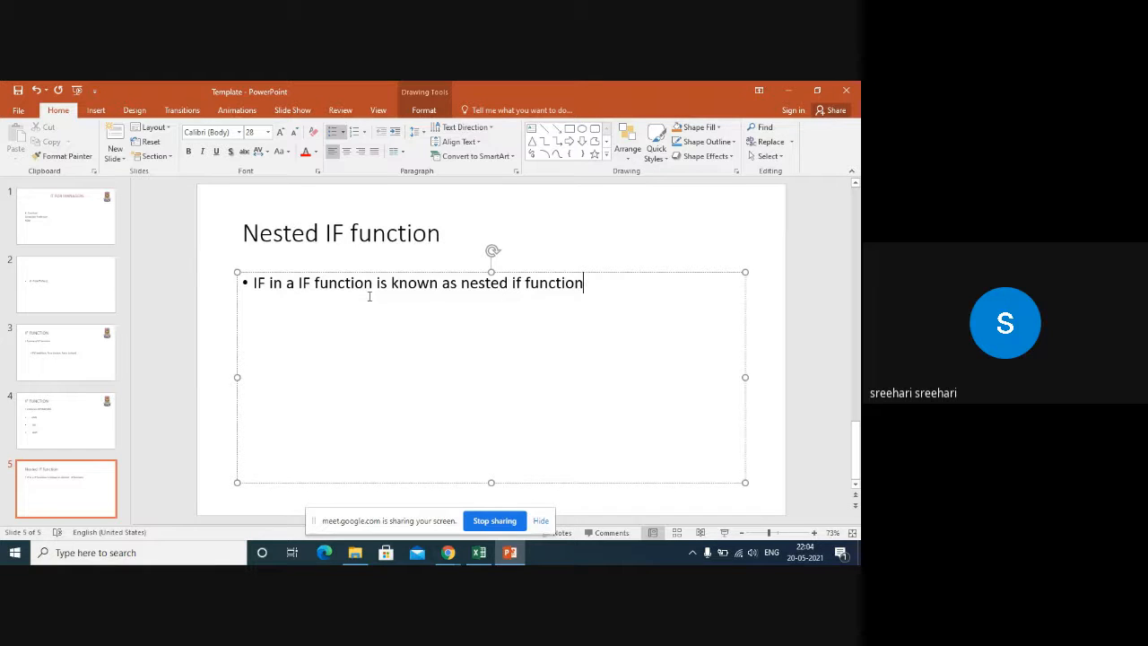
Step: Switch back to the Excel workbook and clear the RESULT formulas in G3:G8
left_click(483, 556)
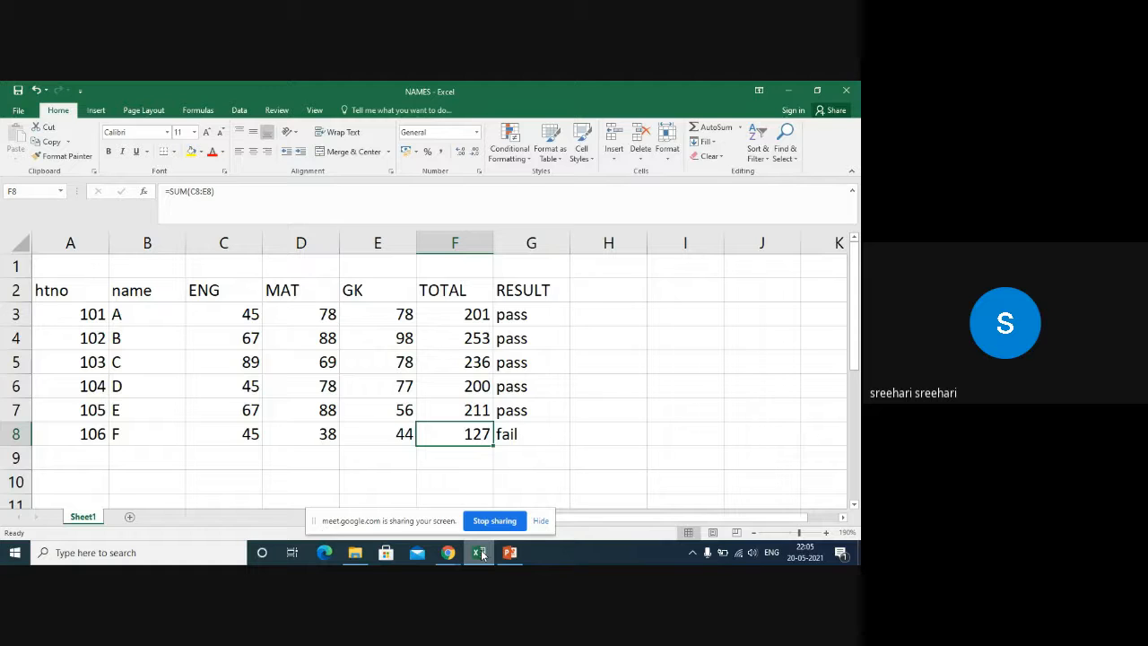
left_click(524, 316)
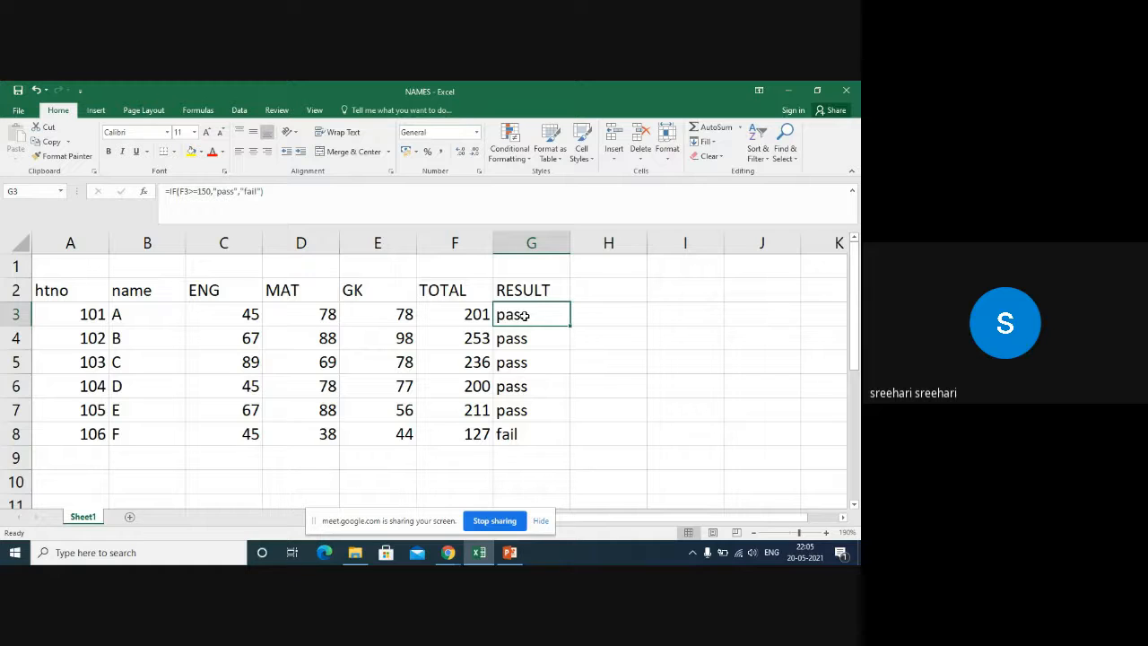
key("shift+Down")
key("shift+Down")
key("shift+Down")
key("shift+Down")
key("shift+Down")
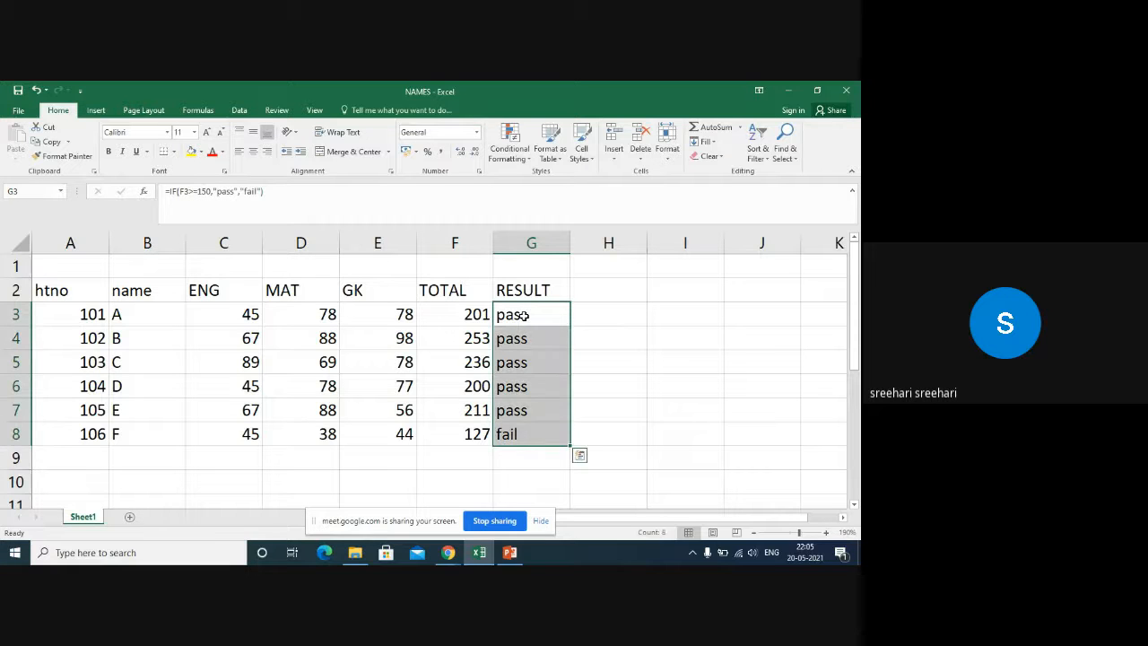
key("Delete")
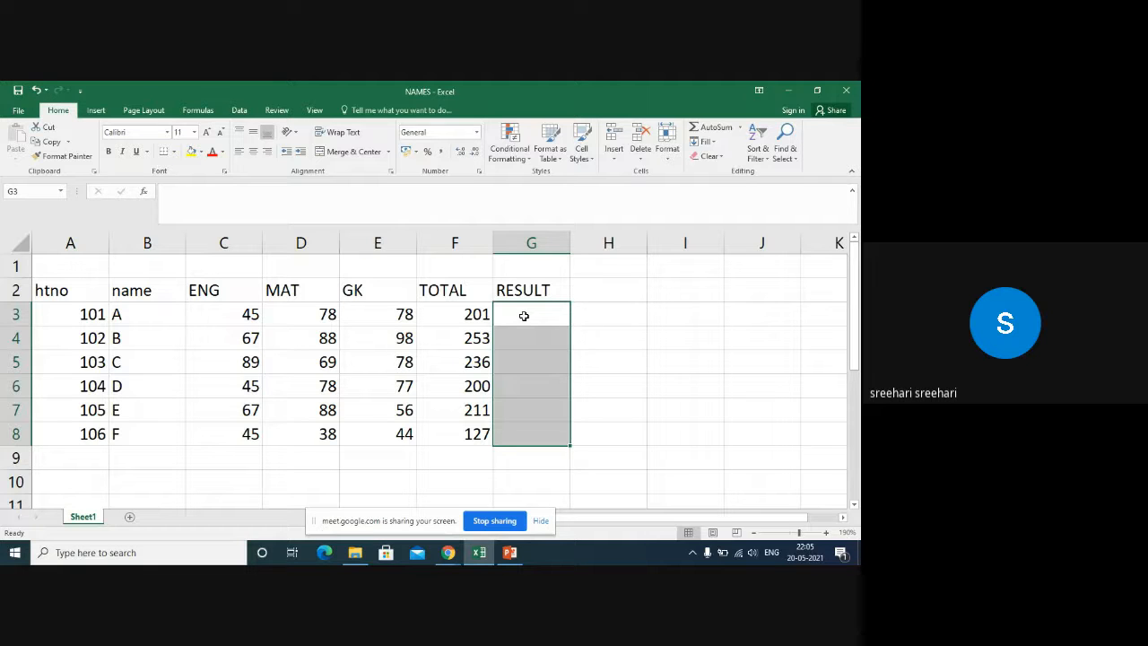
Step: Start an IF formula in G3 under RESULT whose first condition tests whether C3 is at least 50
left_click(523, 315)
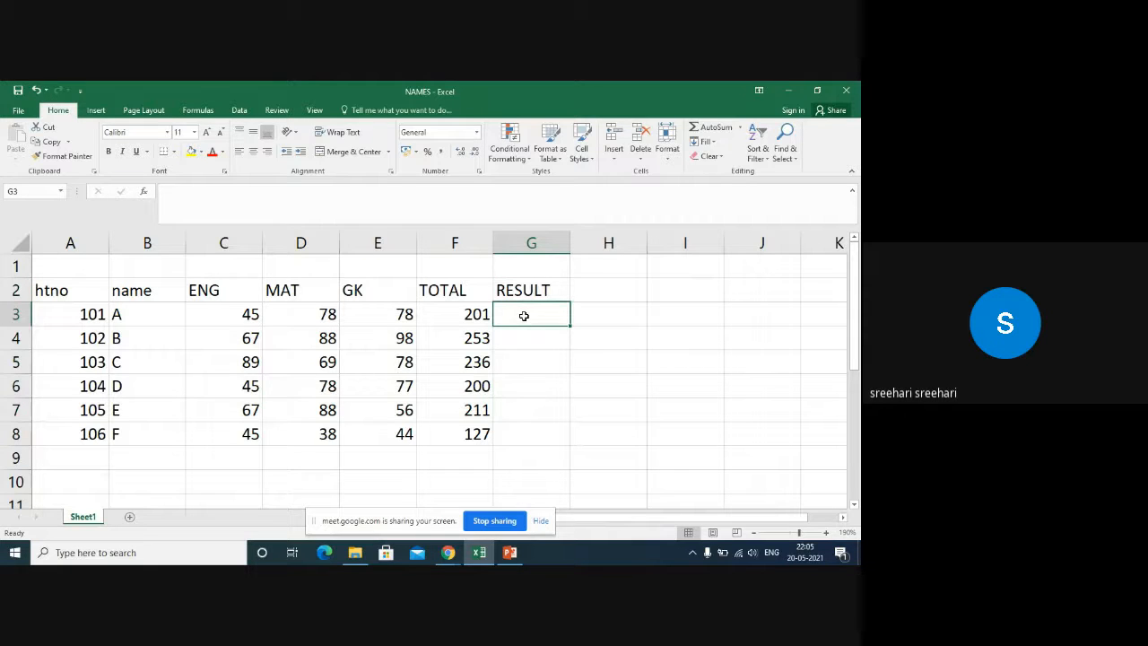
type("=if")
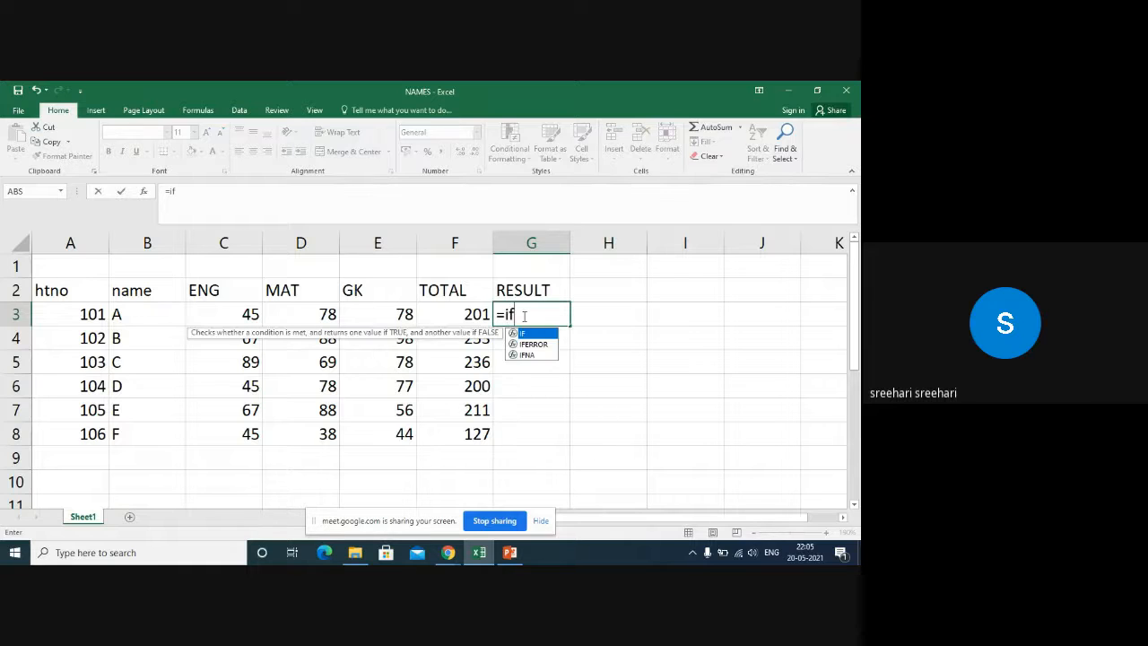
key("Tab")
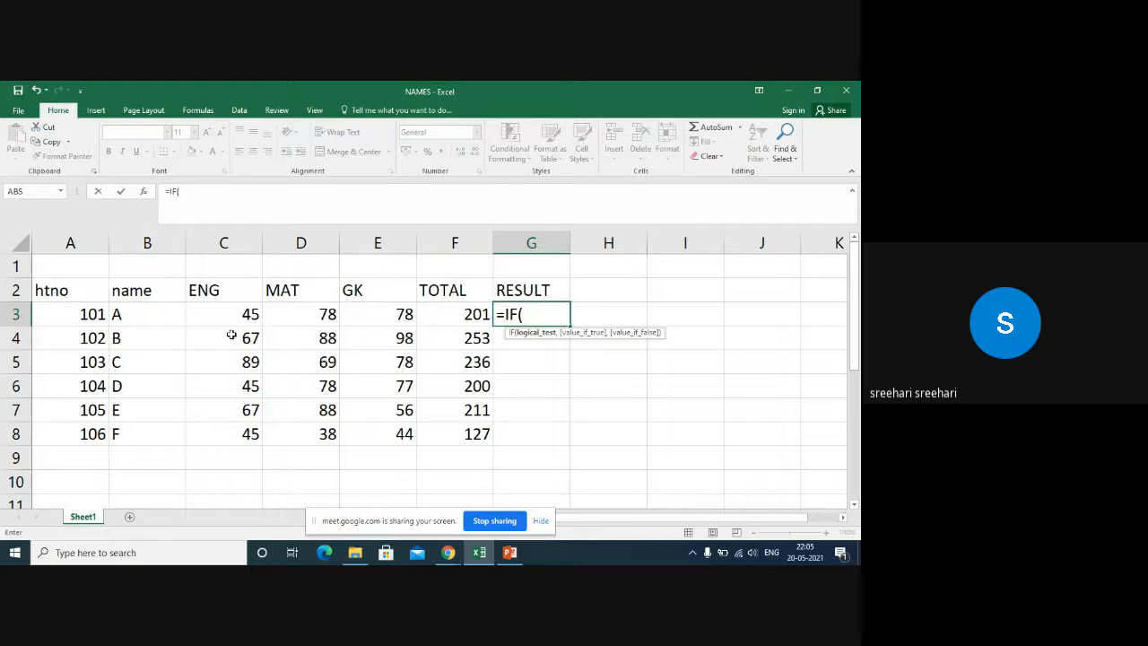
type("c3")
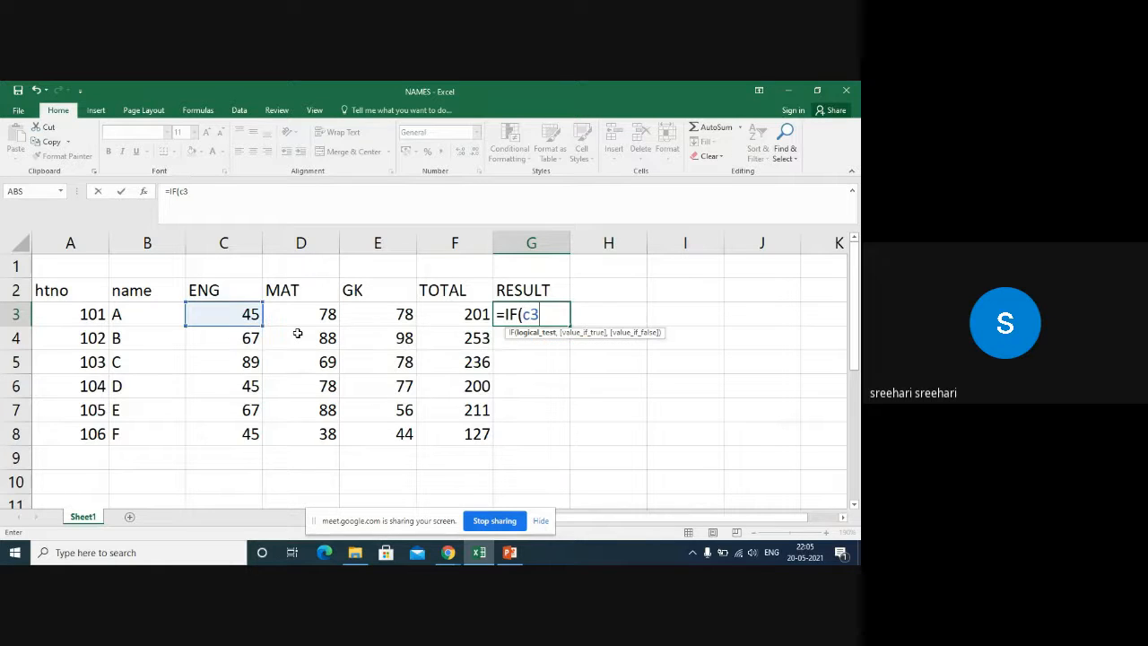
type(">=50,")
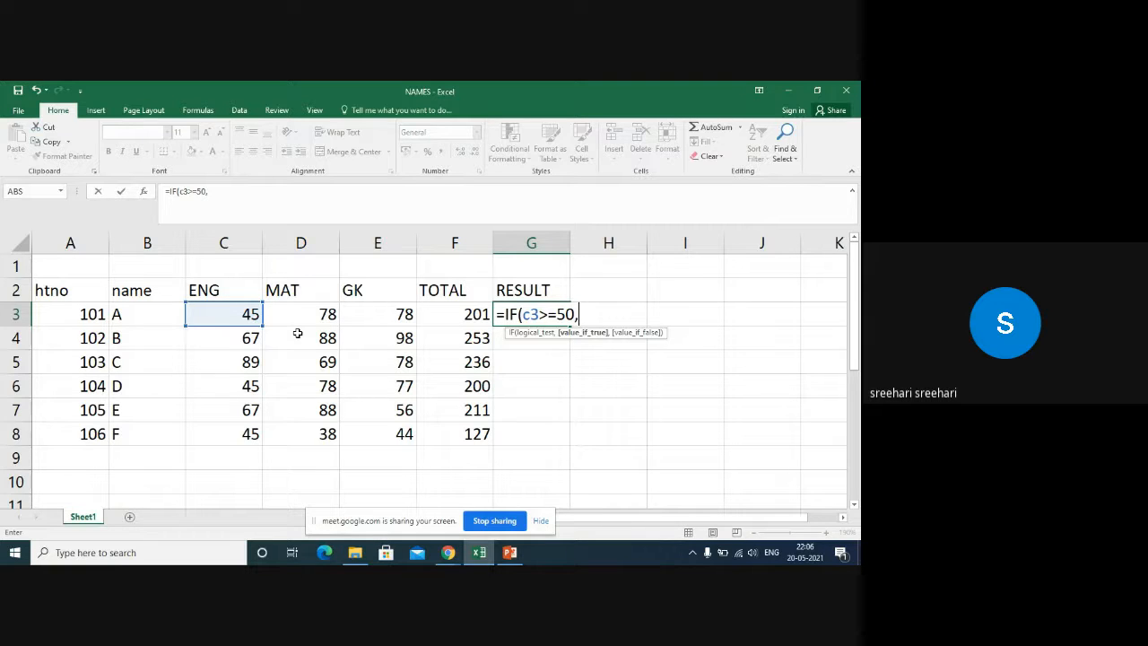
Step: Nest a second IF as the first one's true value, testing whether D3 is at least 50
type("i")
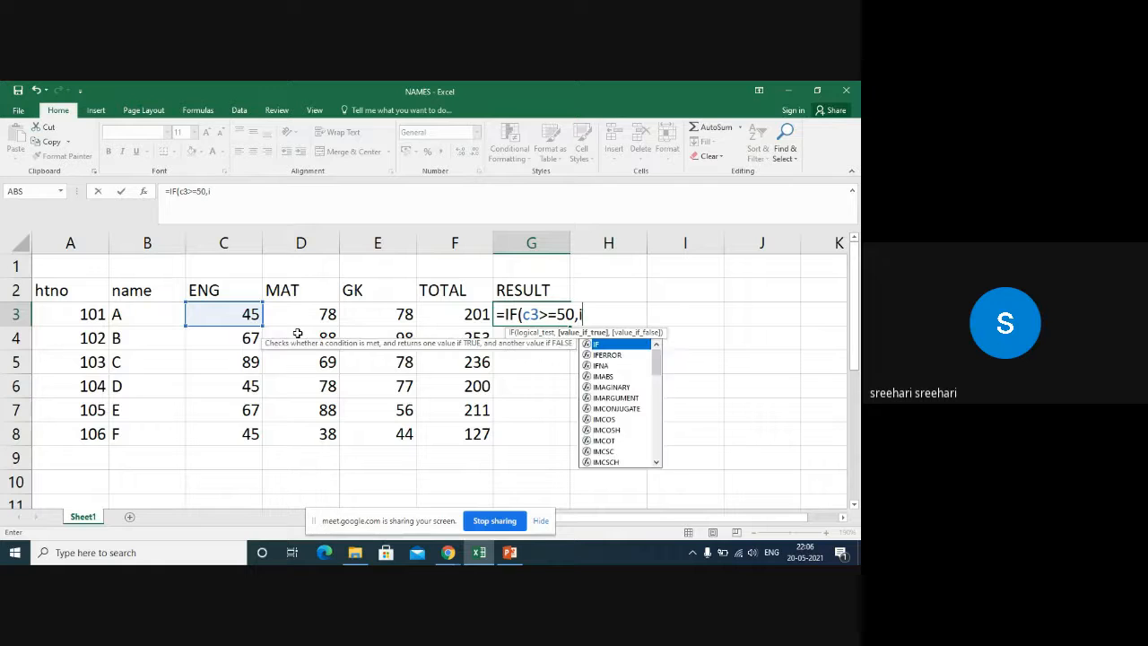
type("f")
key("Tab")
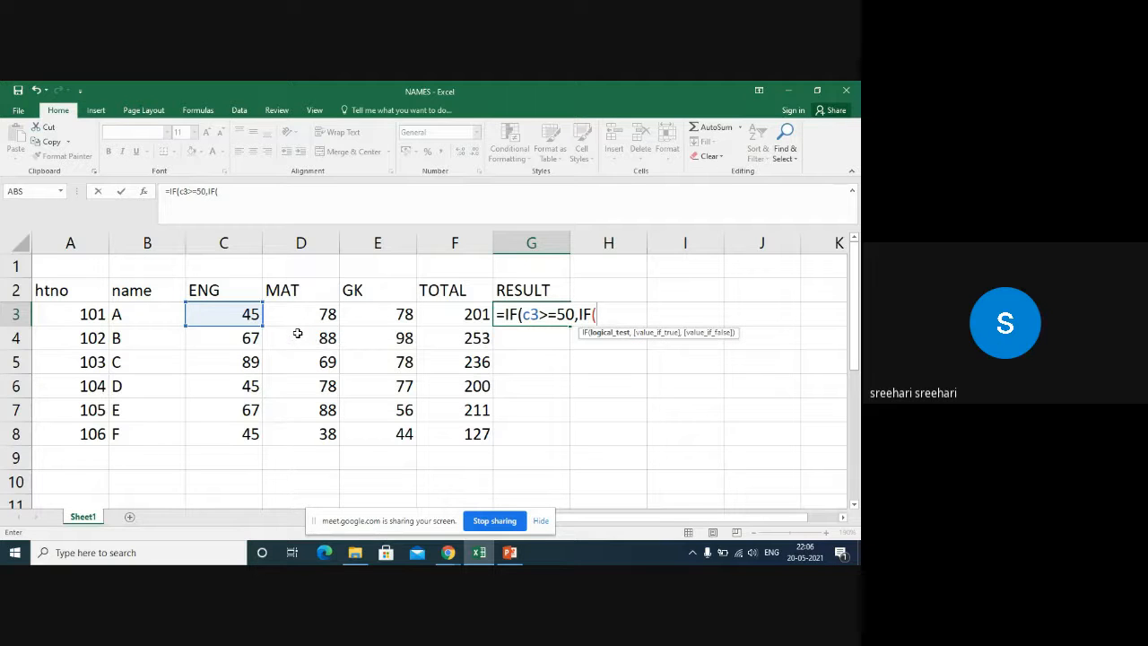
type("d3")
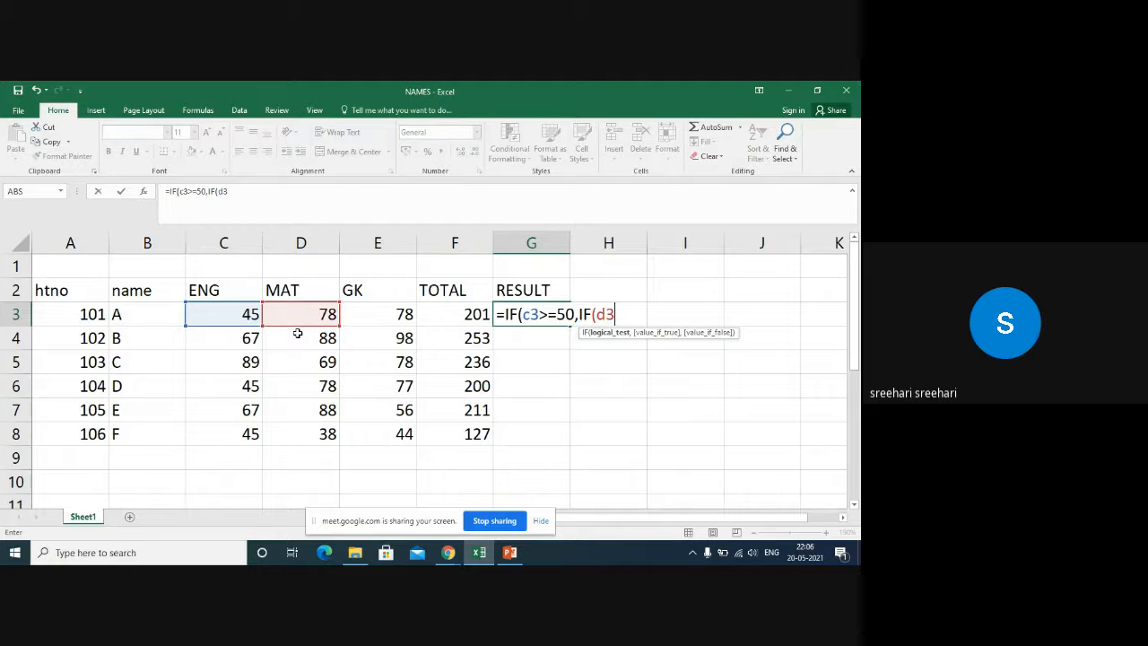
type(">=50,")
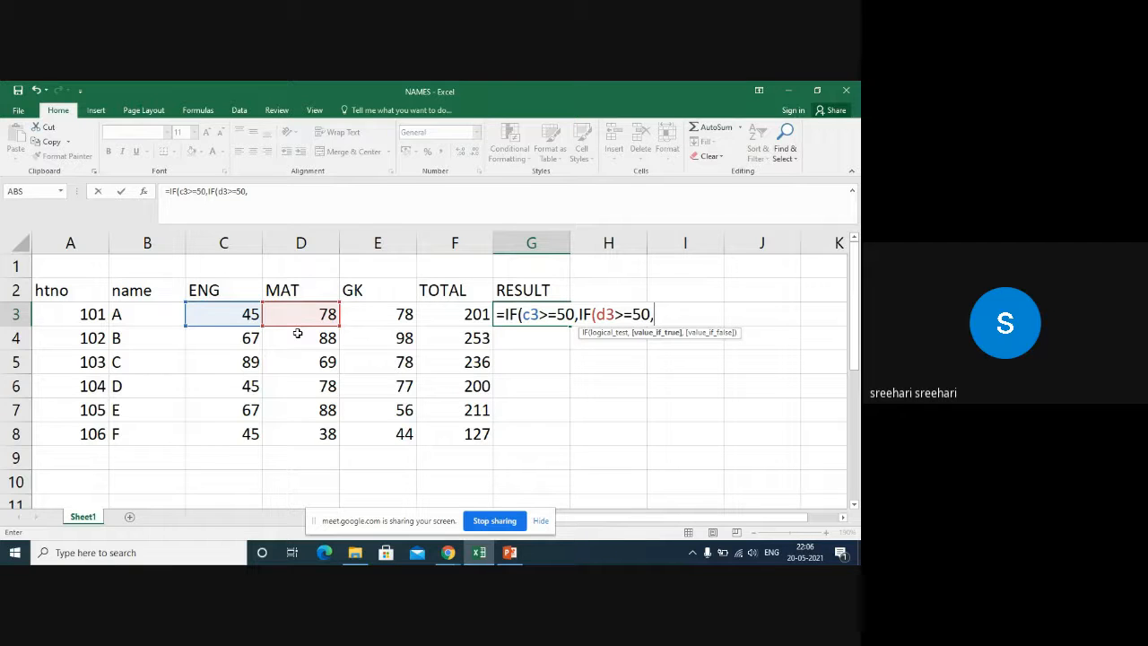
Step: Nest a third IF as the second one's true value, testing whether E3 is at least 50
type("if")
key("Tab")
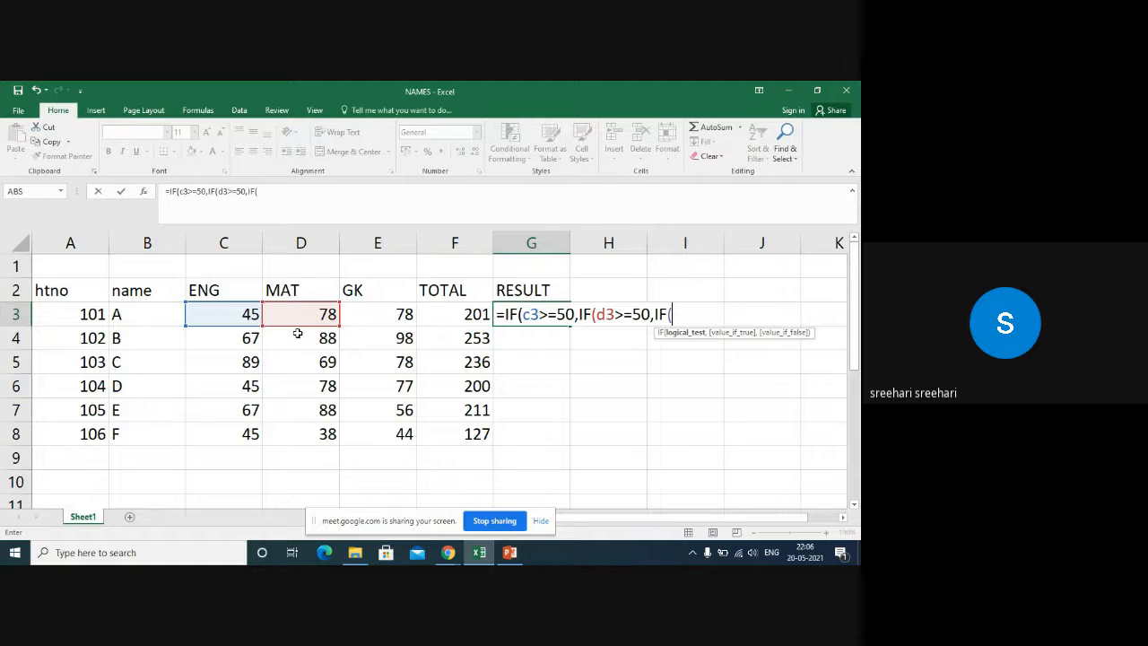
type("e")
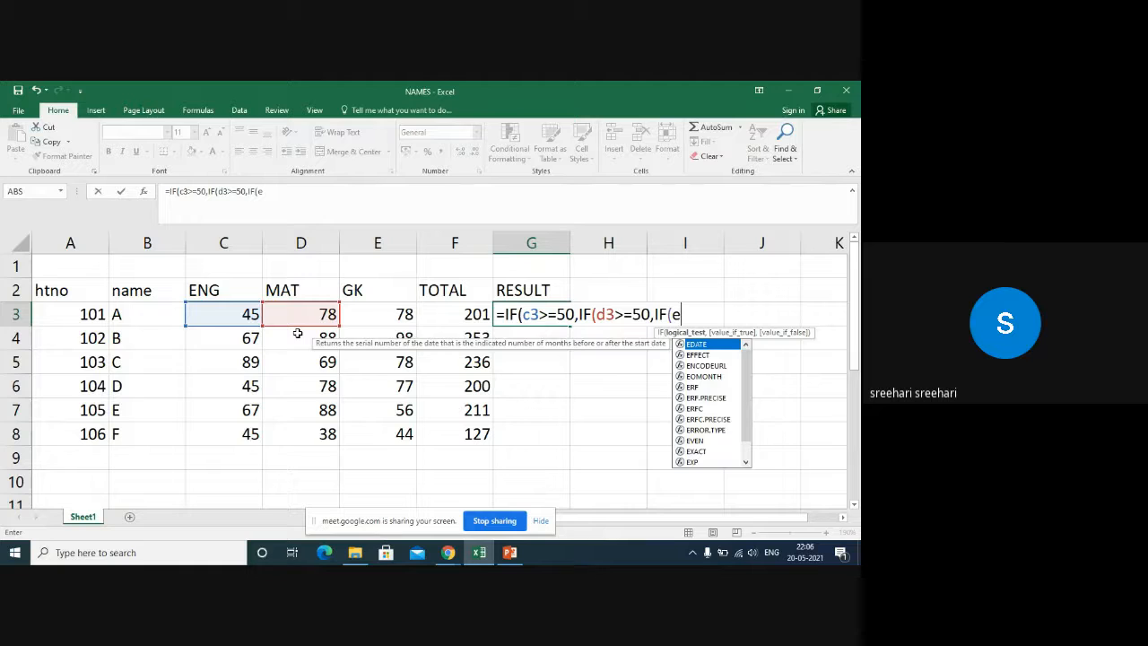
type("3")
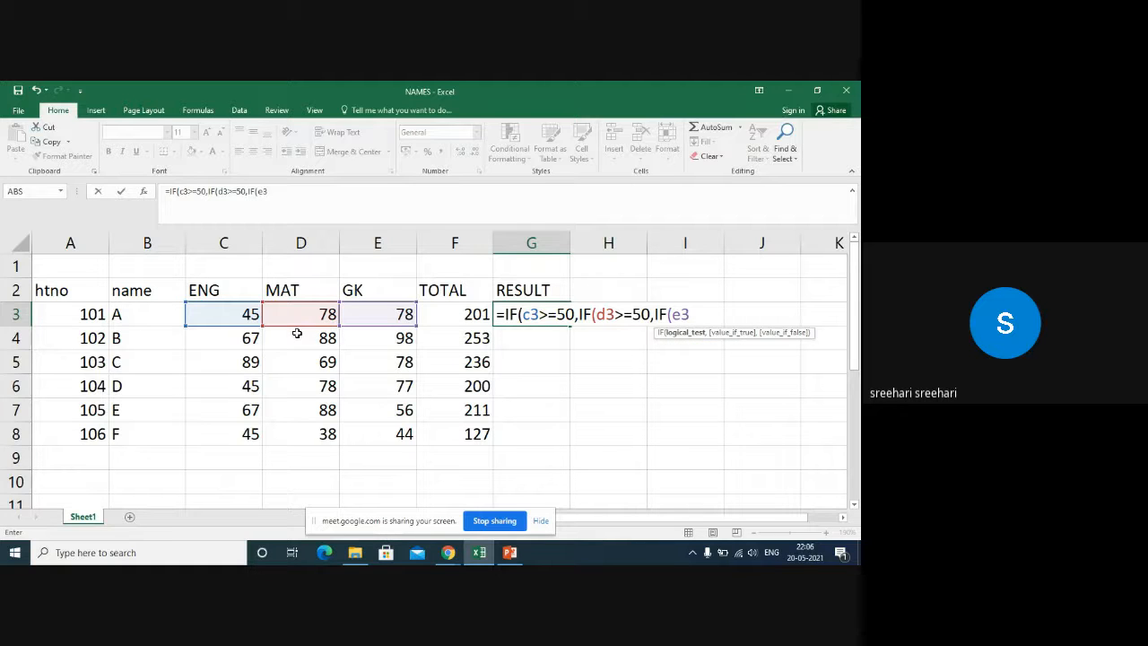
type(">=50,")
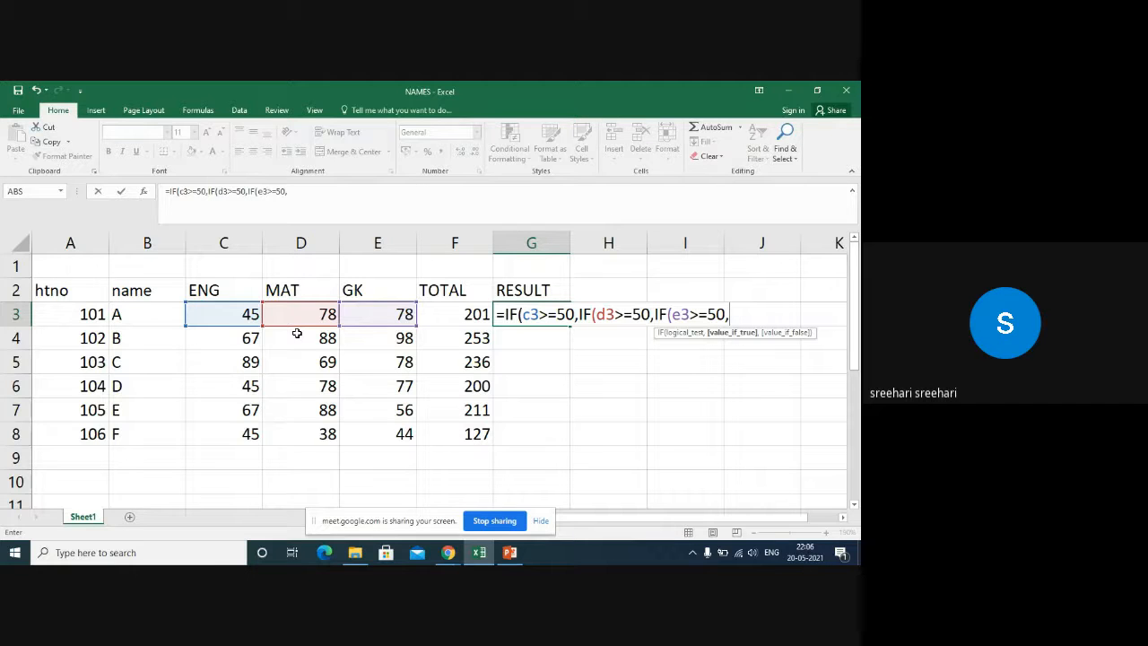
Step: Complete the G3 formula with "pass" as the innermost true value and "fail" as the false value of all three IFs
type("\"pass\",")
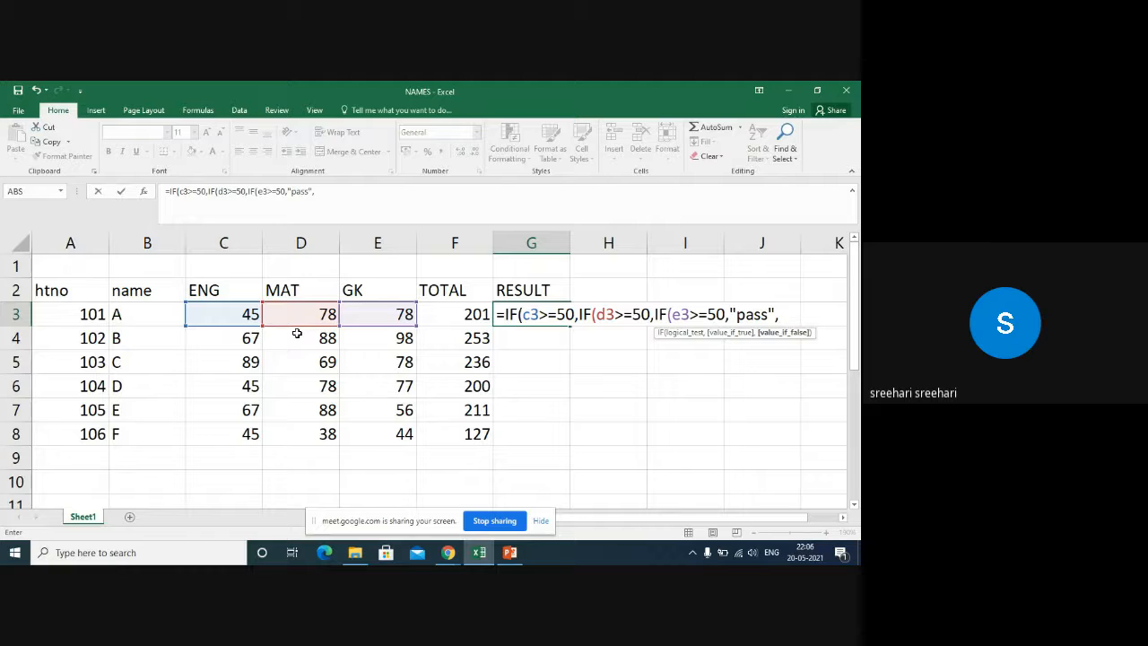
type("\"fail\")")
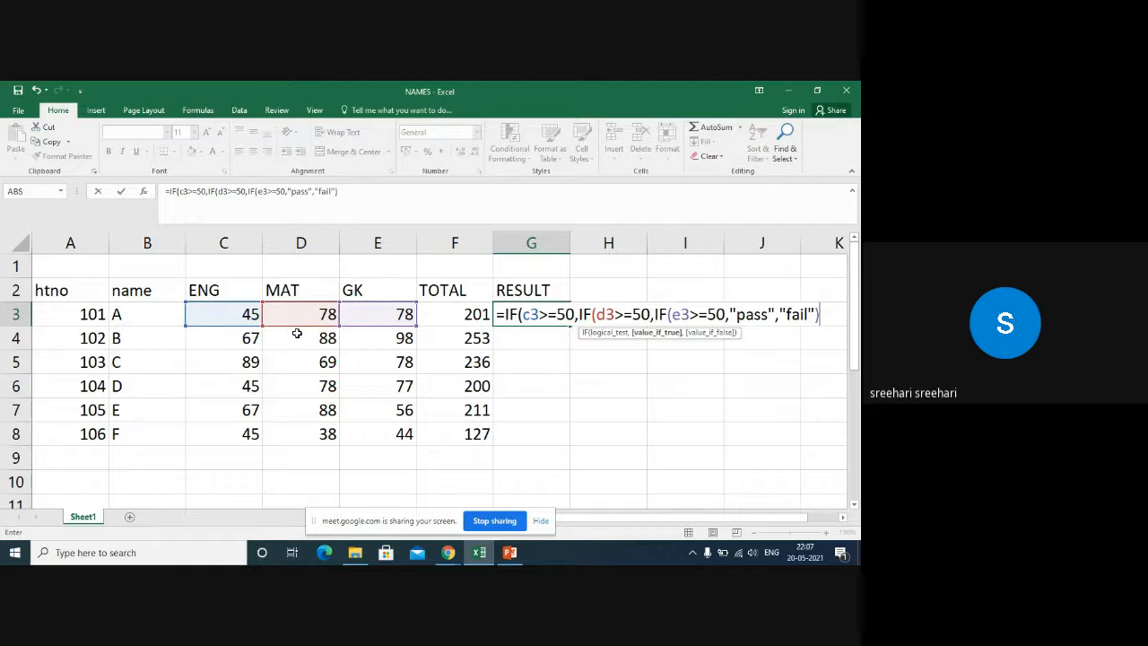
type(",")
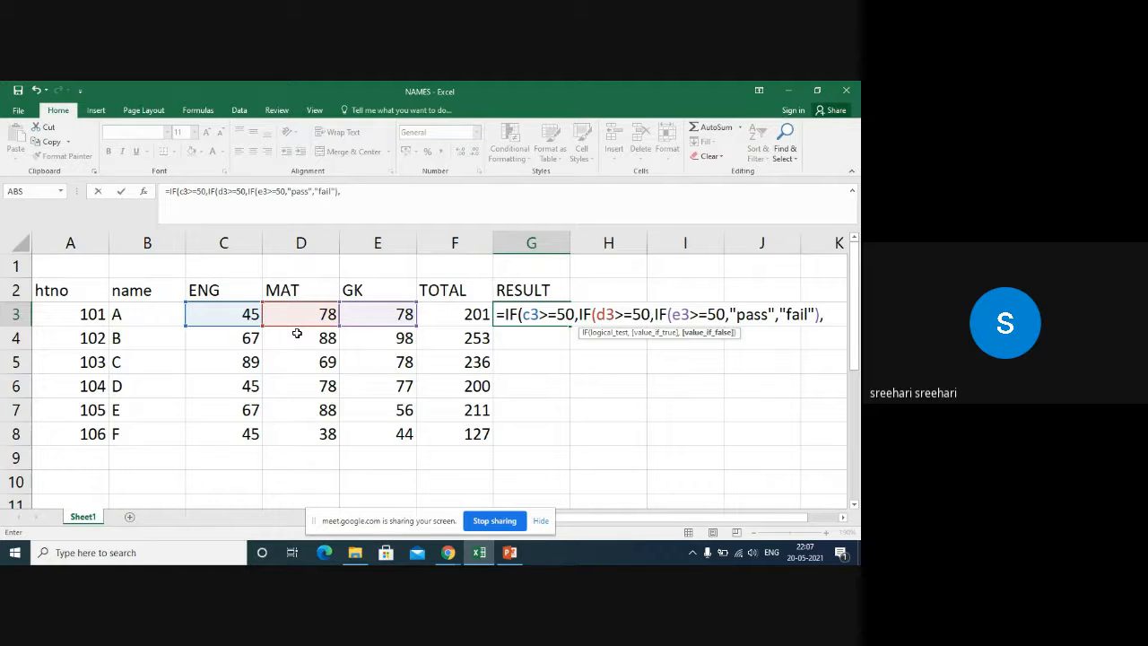
type("\"fail")
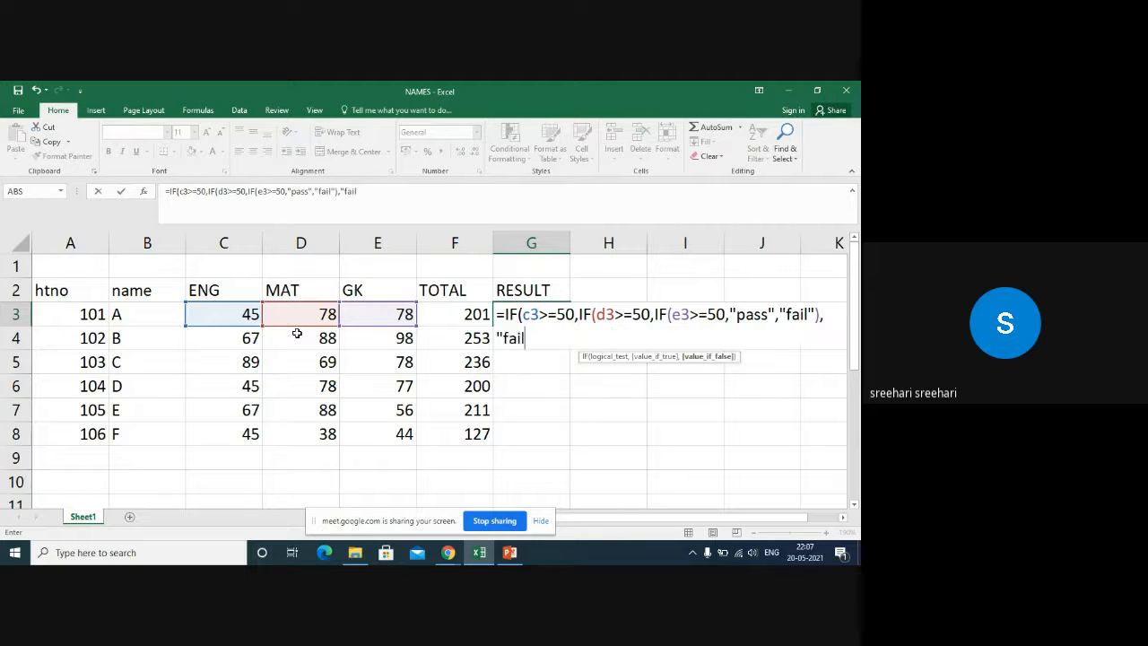
type("\")")
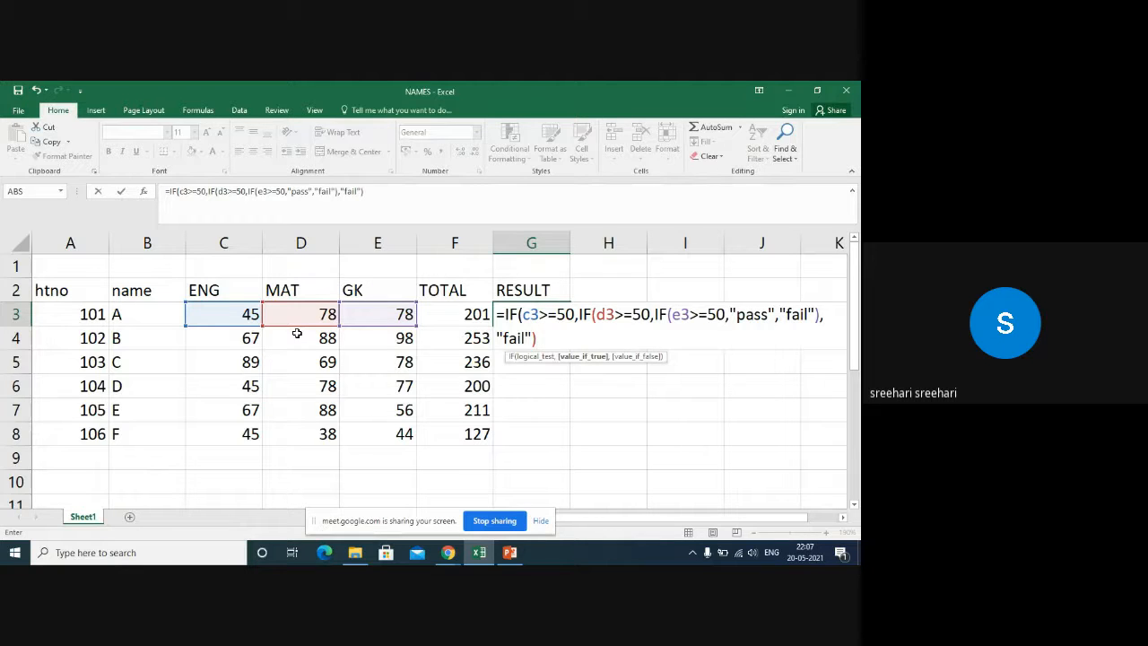
type(",")
type("\"fail\"")
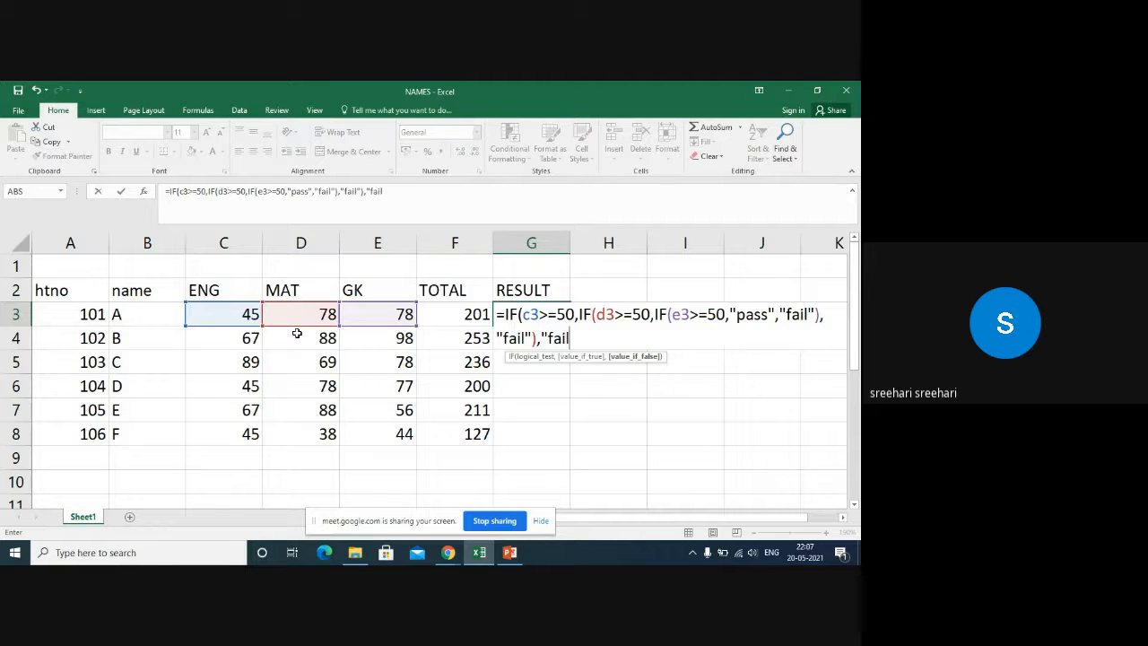
type(")")
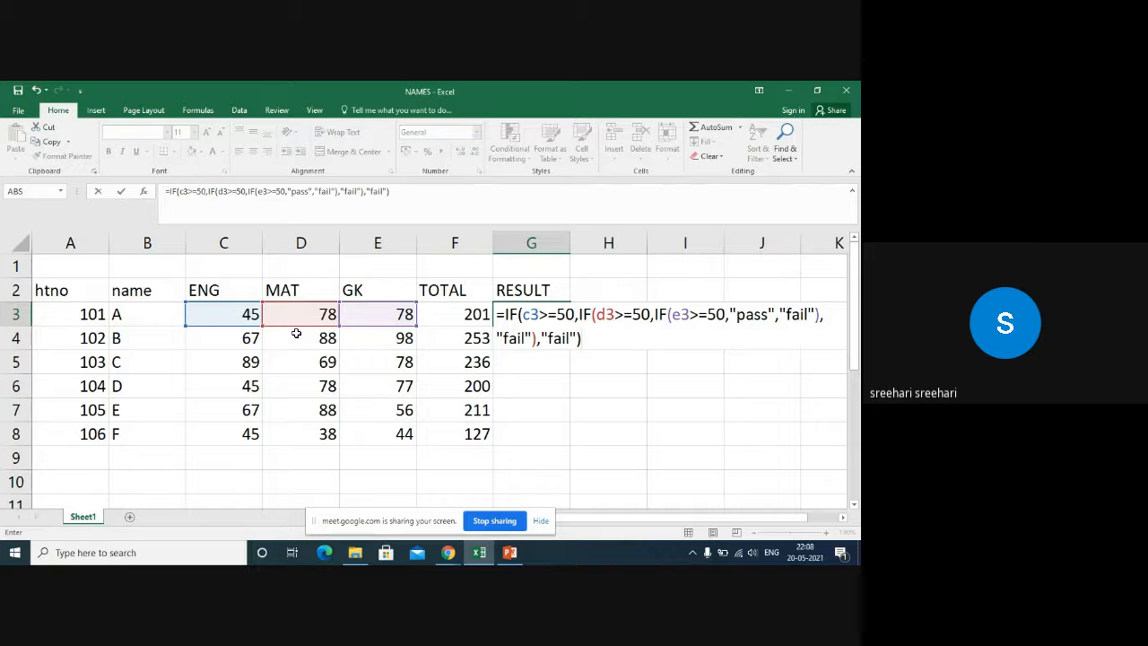
key("Return")
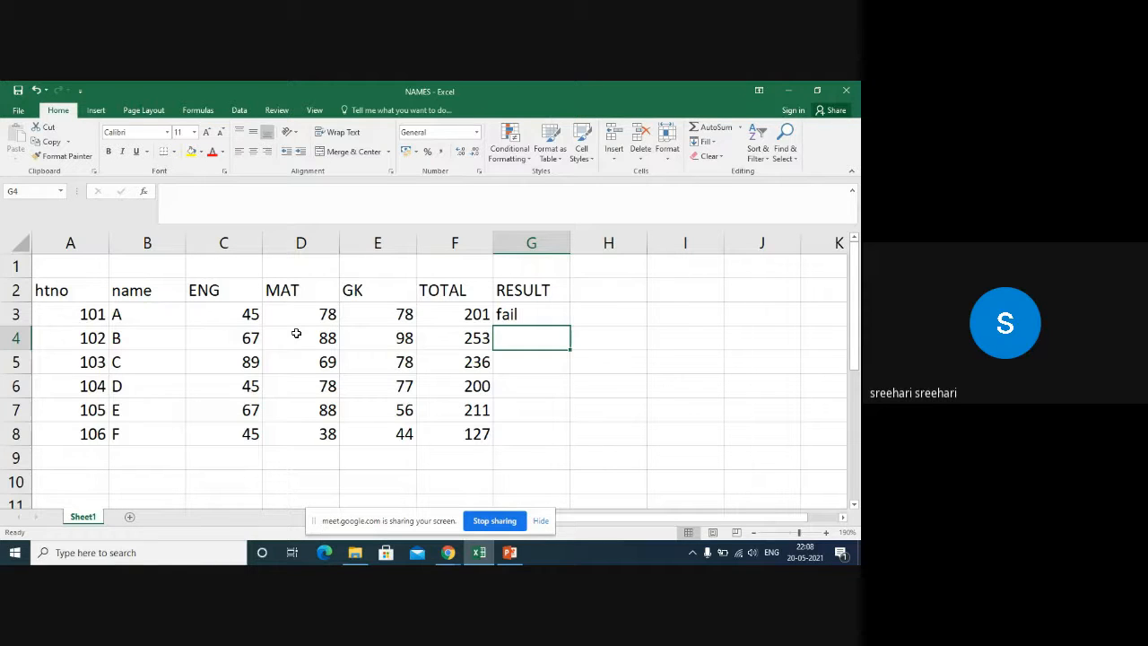
Step: Copy the nested IF formula from G3 into G4:G8 for the remaining students
key("Up")
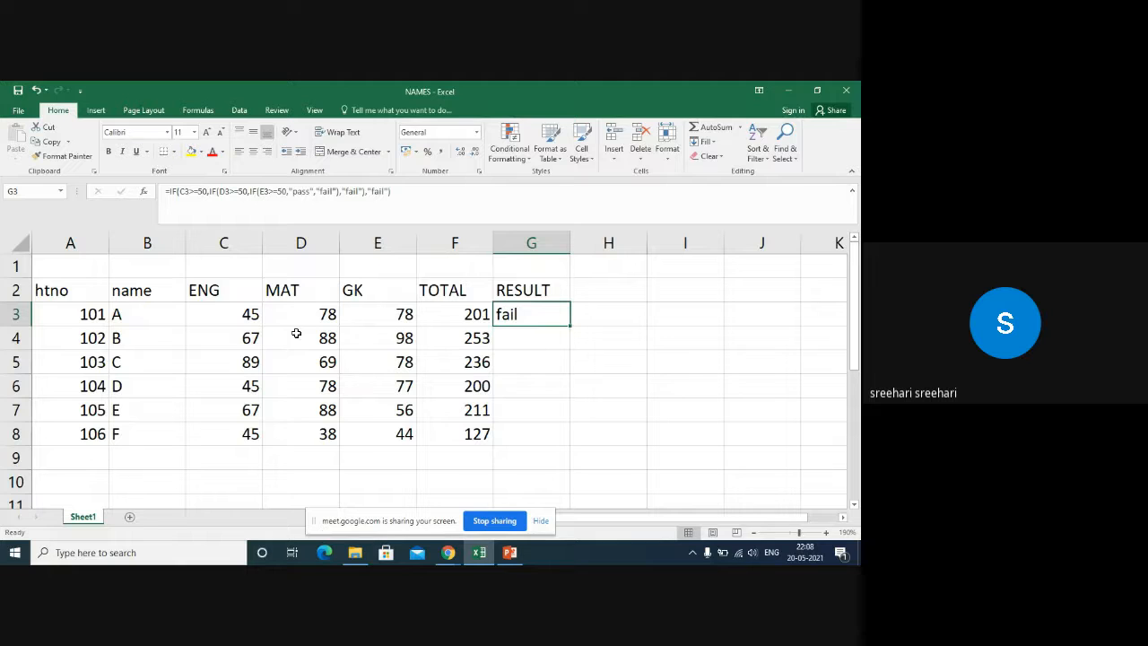
key("ctrl+c")
key("Down")
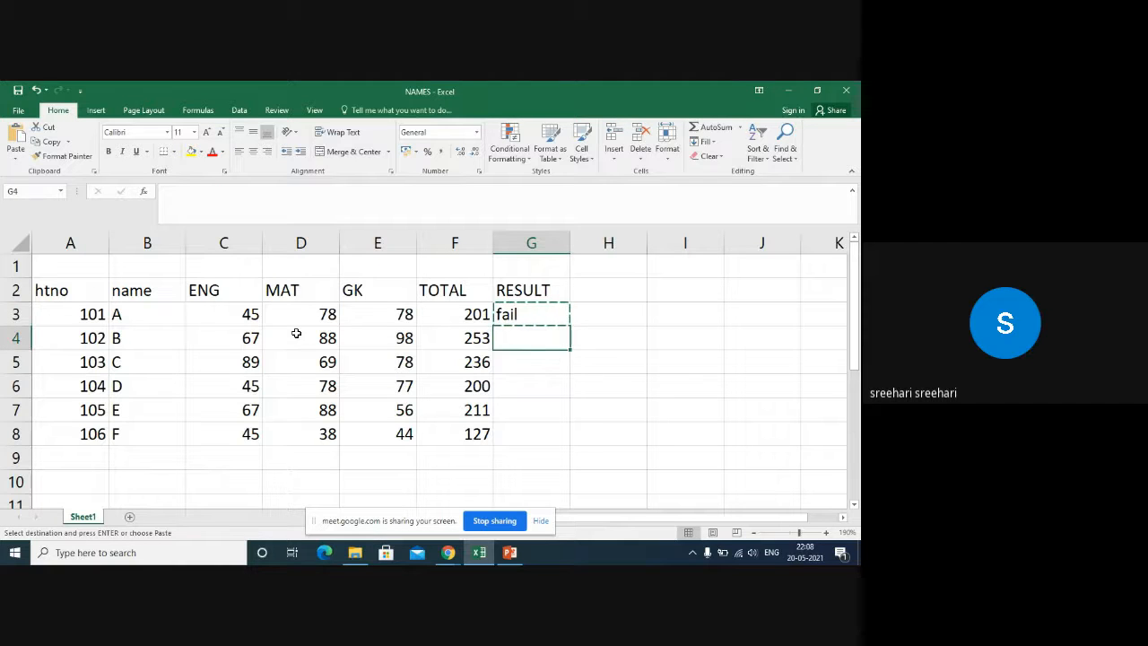
key("shift+Down")
key("shift+Down")
key("shift+Down")
key("shift+Down")
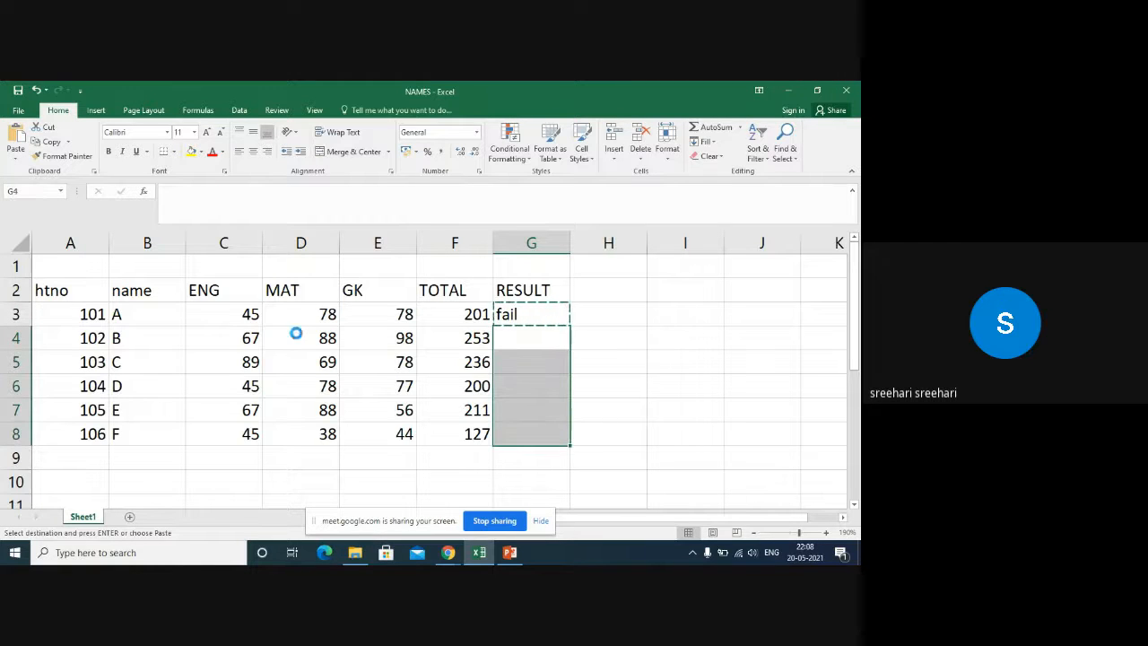
key("ctrl+v")
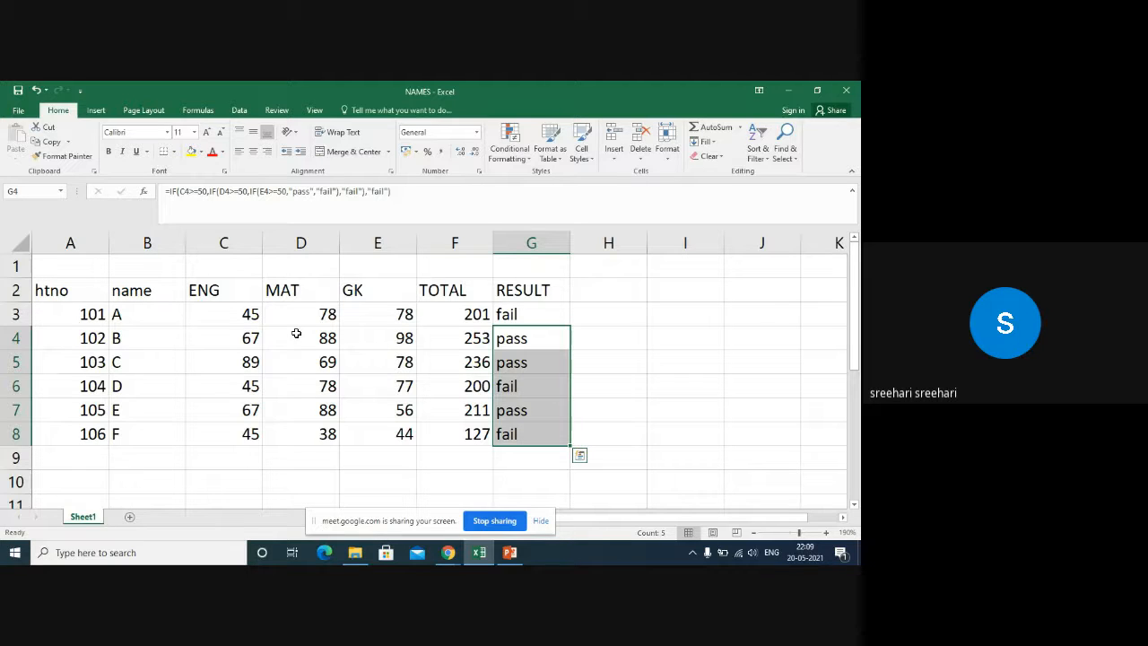
Step: Switch to the PowerPoint presentation and view slide 4 on the logical operators
left_click(509, 552)
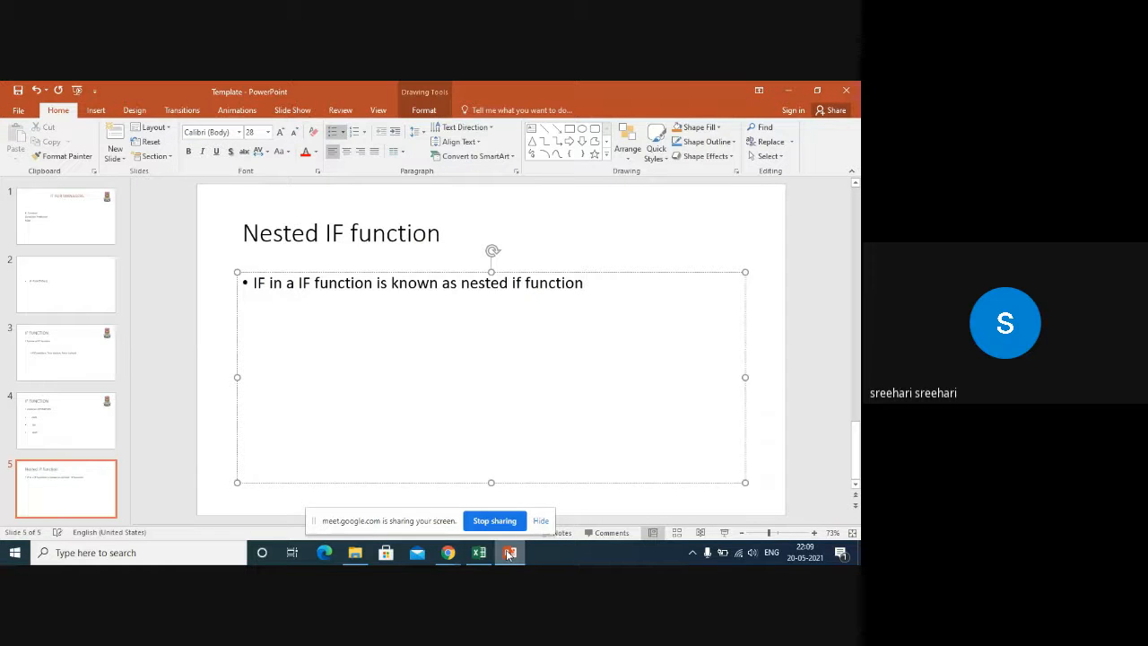
key("Page_Up")
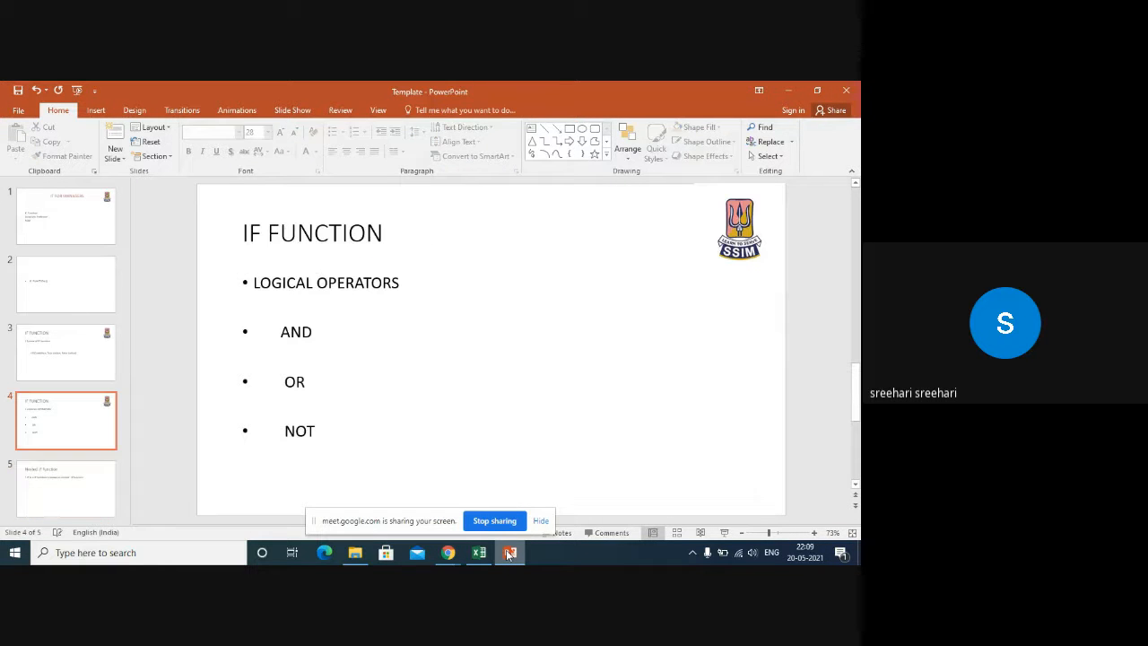
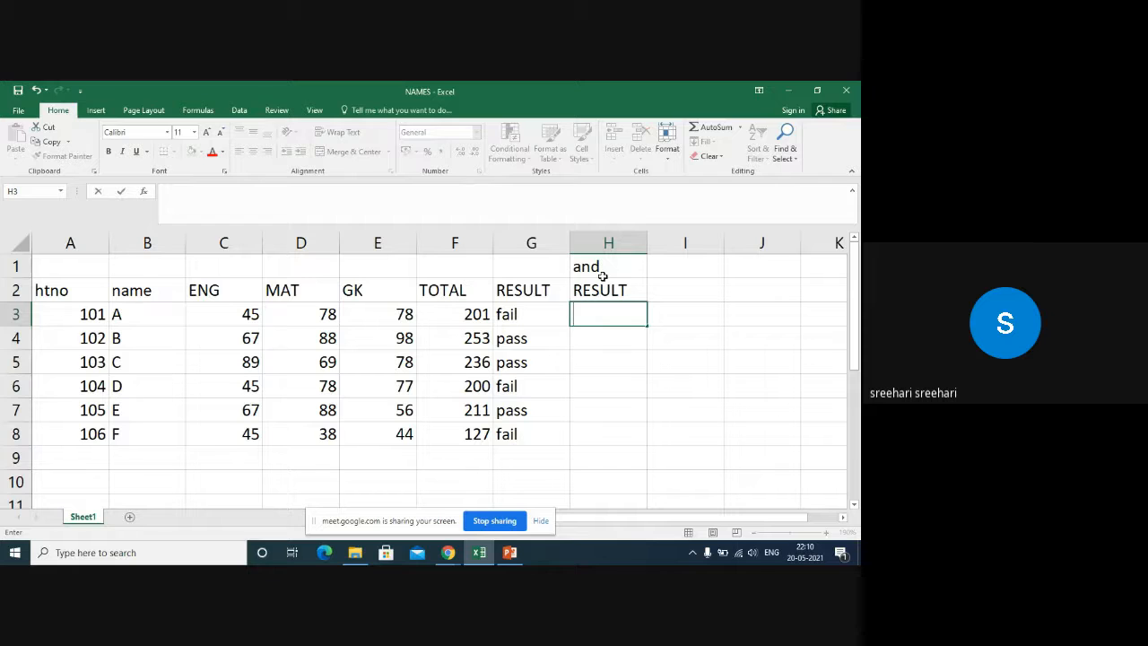
Step: Enter the conditions (c3>=50) (d3>=50) e3>=50) as text in H3 under the "and" RESULT heading
type("(c3>=50)")
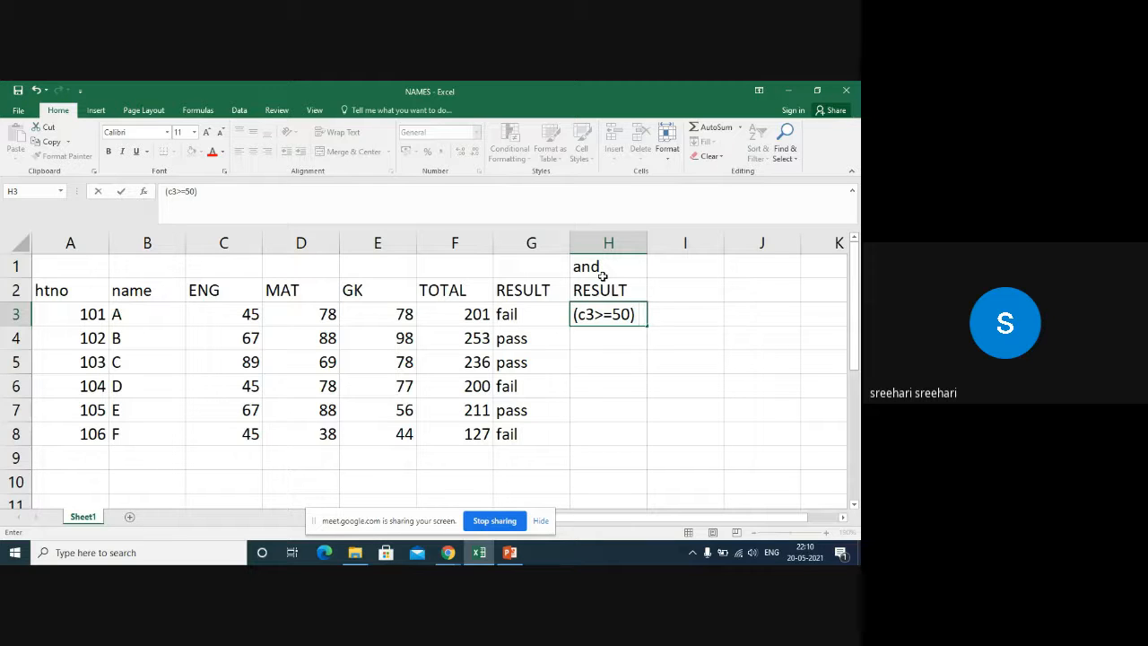
type("d3>=50)")
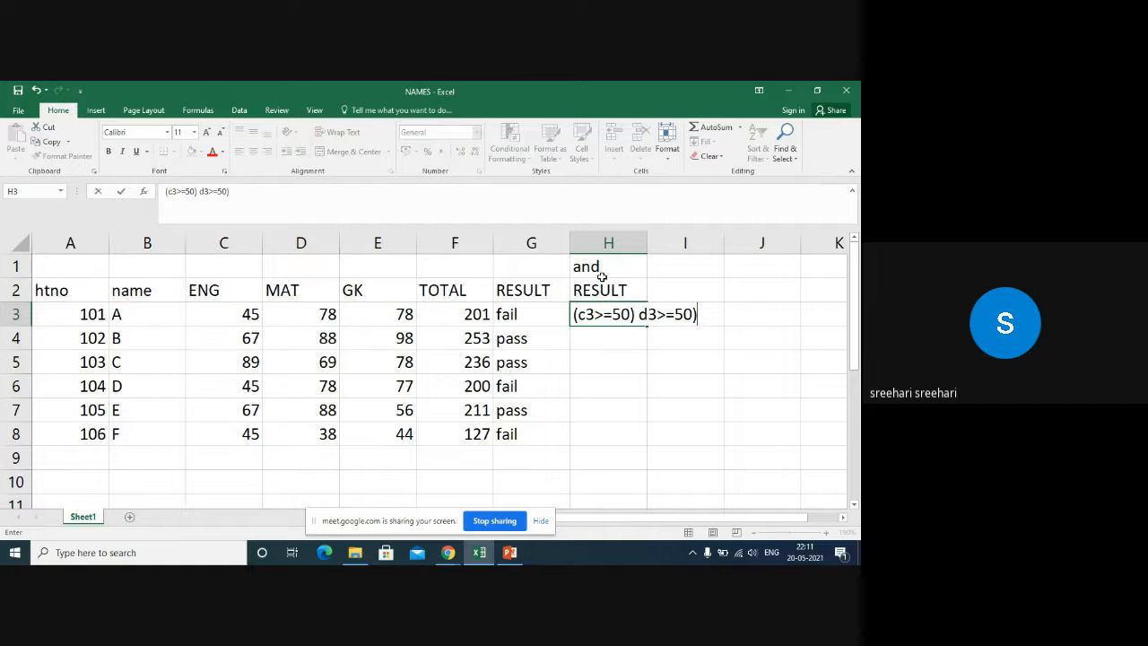
key("BackSpace")
key("BackSpace")
key("BackSpace")
key("BackSpace")
key("BackSpace")
key("BackSpace")
key("BackSpace")
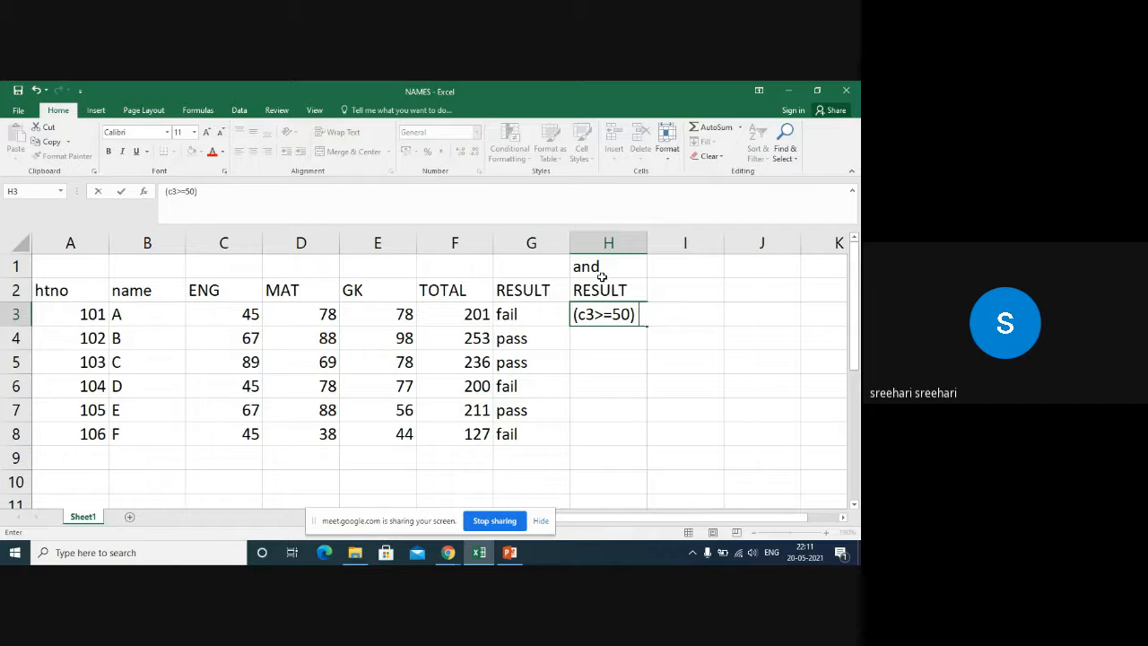
type("(d3>=50)")
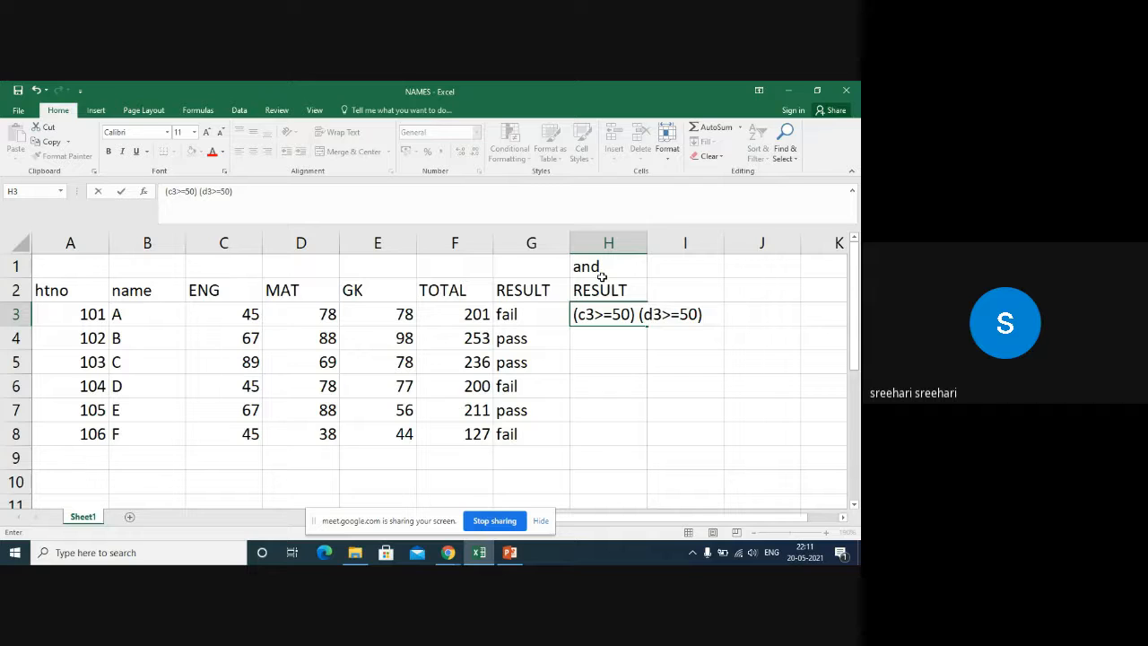
type(" e3>=50)")
key("Left")
key("Up")
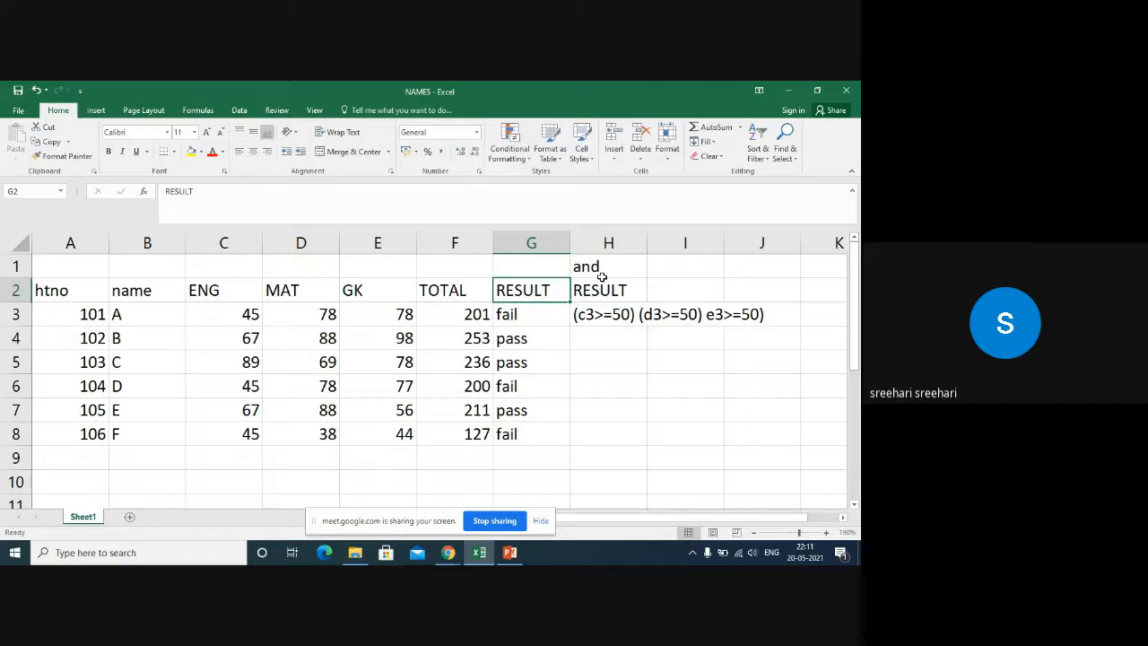
Step: Add the missing opening parenthesis before e3>=50 in the H3 condition text
key("Down")
key("Right")
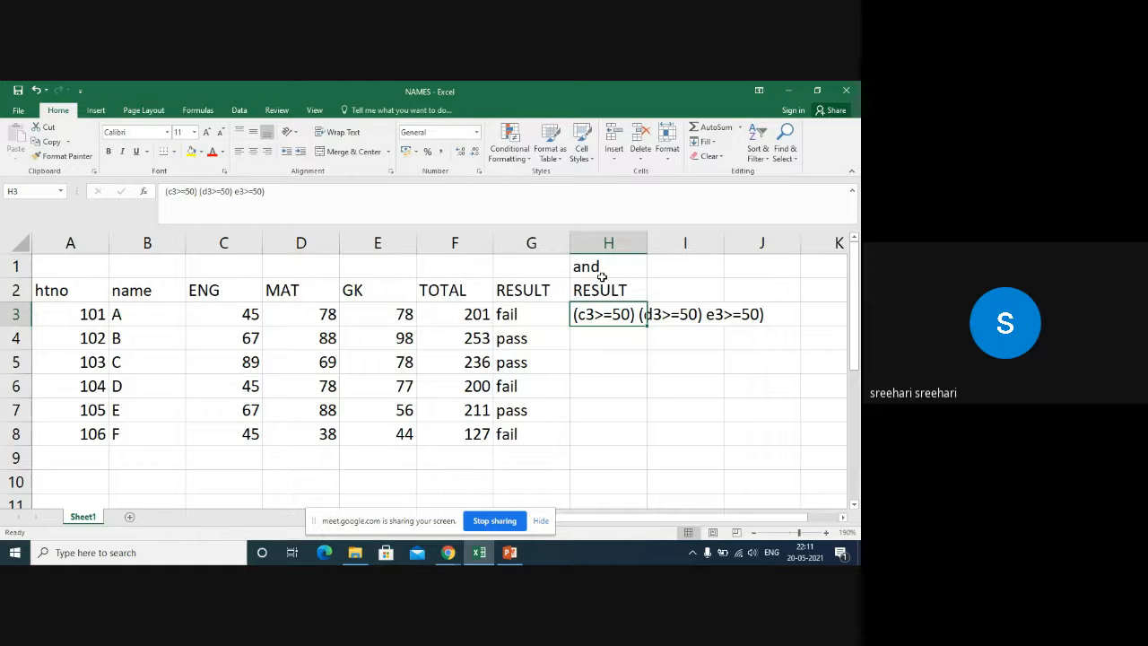
key("F2")
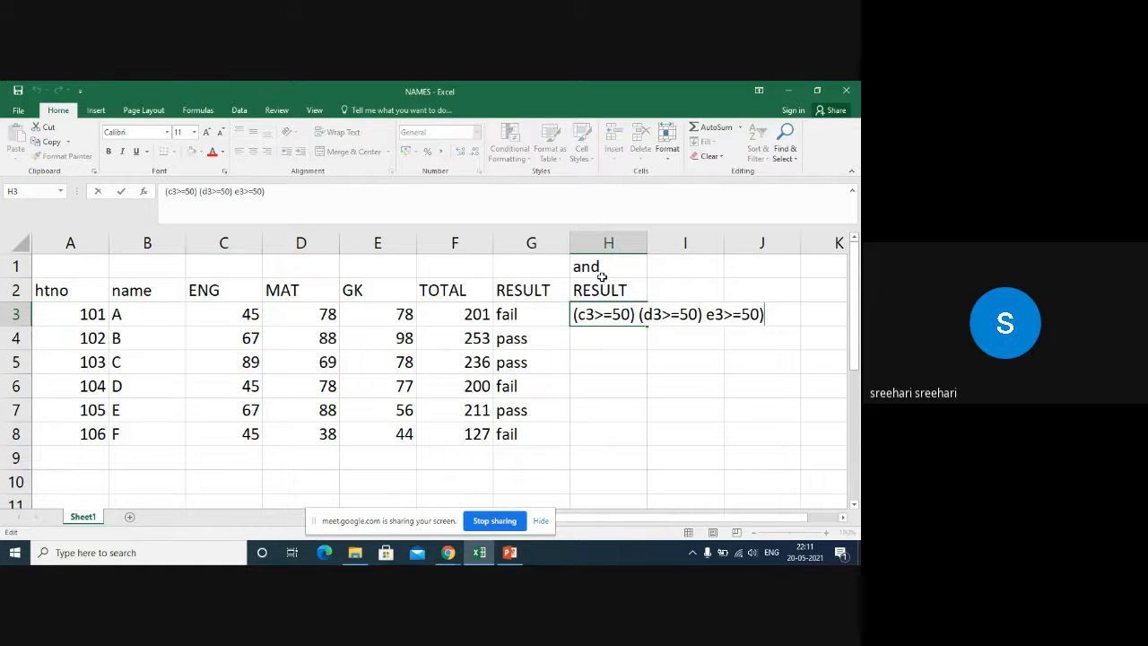
key("Left")
key("Left")
key("Left")
key("Left")
key("Left")
key("Left")
key("Left")
type("(")
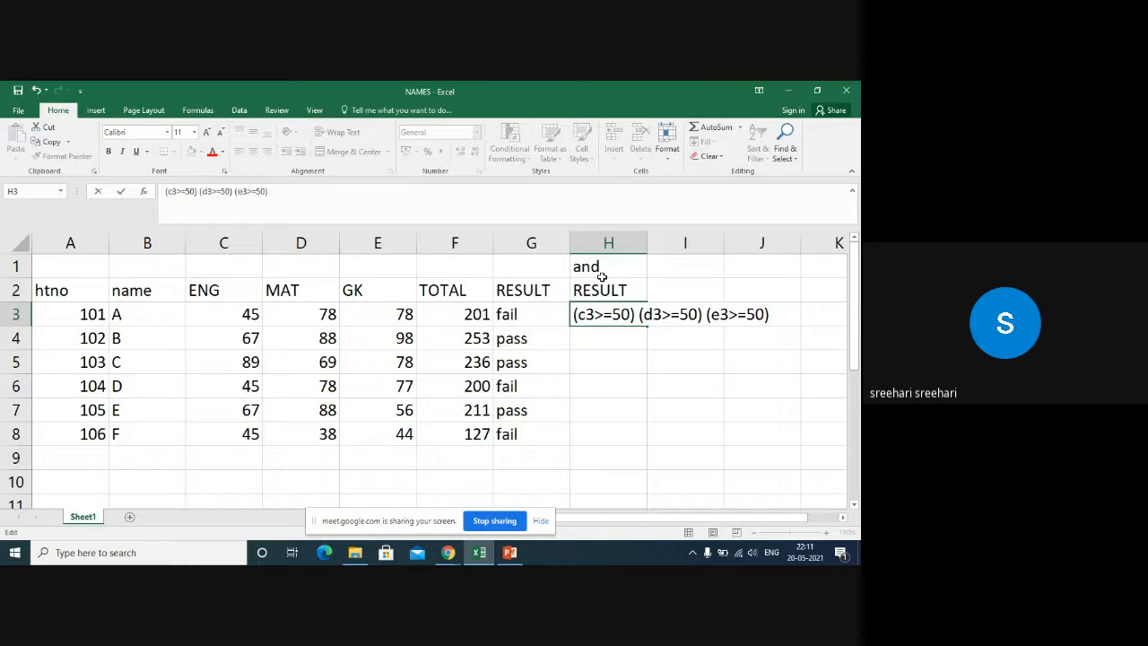
Step: Insert =and( in front of the first condition in H3 to start an AND formula
key("Left")
key("Left")
key("Left")
key("Left")
key("Left")
key("Left")
key("Left")
key("Left")
key("Left")
key("Left")
key("Left")
key("Left")
key("Left")
key("Left")
key("Left")
key("Left")
key("Left")
key("Left")
key("Left")
type("=and")
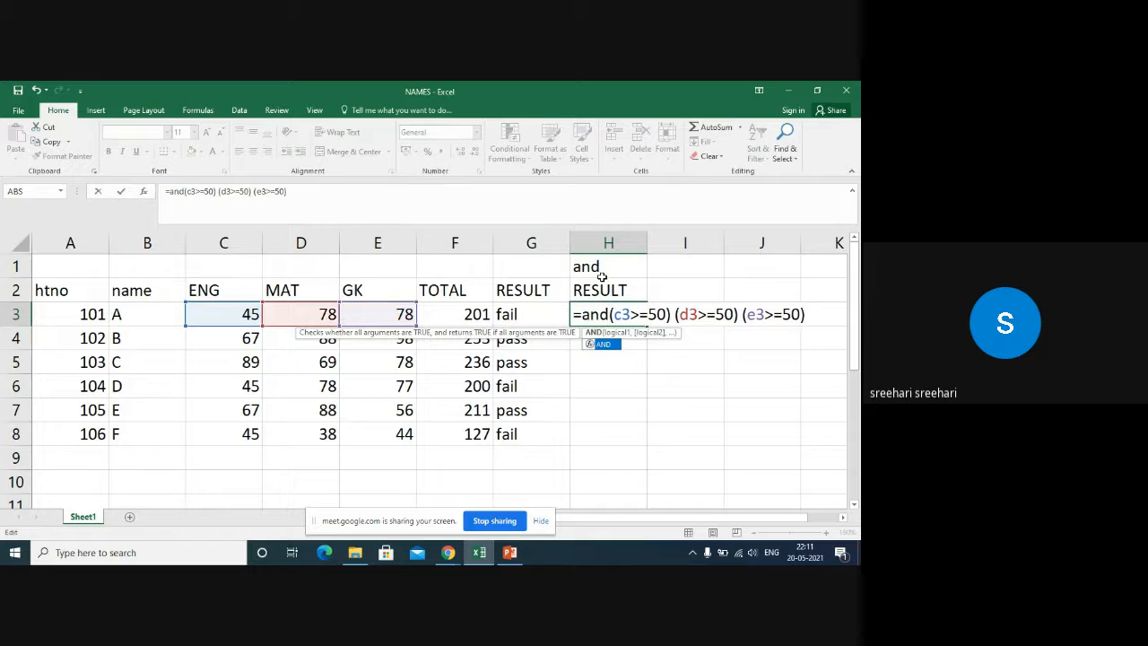
type("(")
Step: Separate the three conditions of the H3 AND formula with commas, removing the space before (d3>=50)
key("Right")
key("Right")
key("Right")
key("Right")
key("Right")
key("Right")
key("Right")
key("Right")
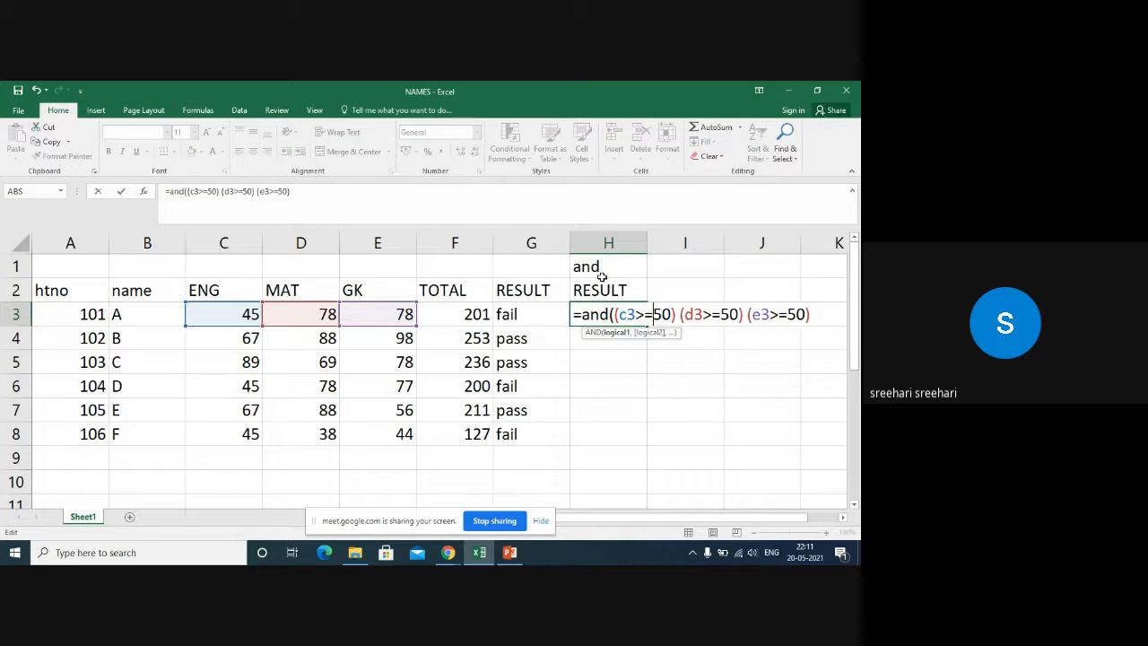
type(",")
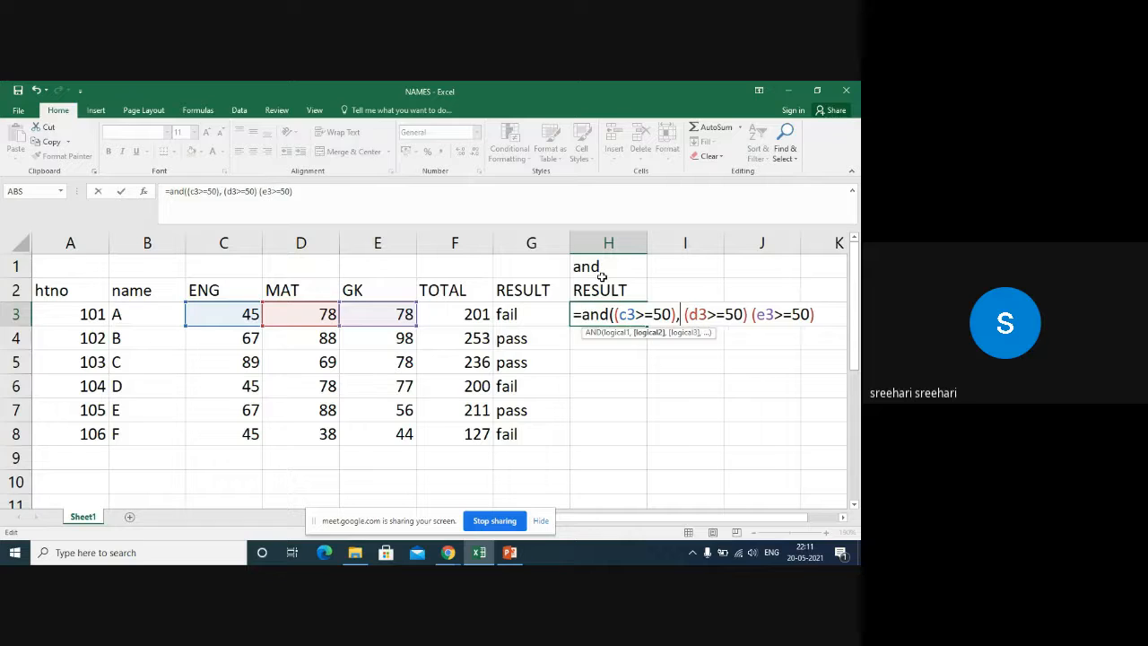
key("Delete")
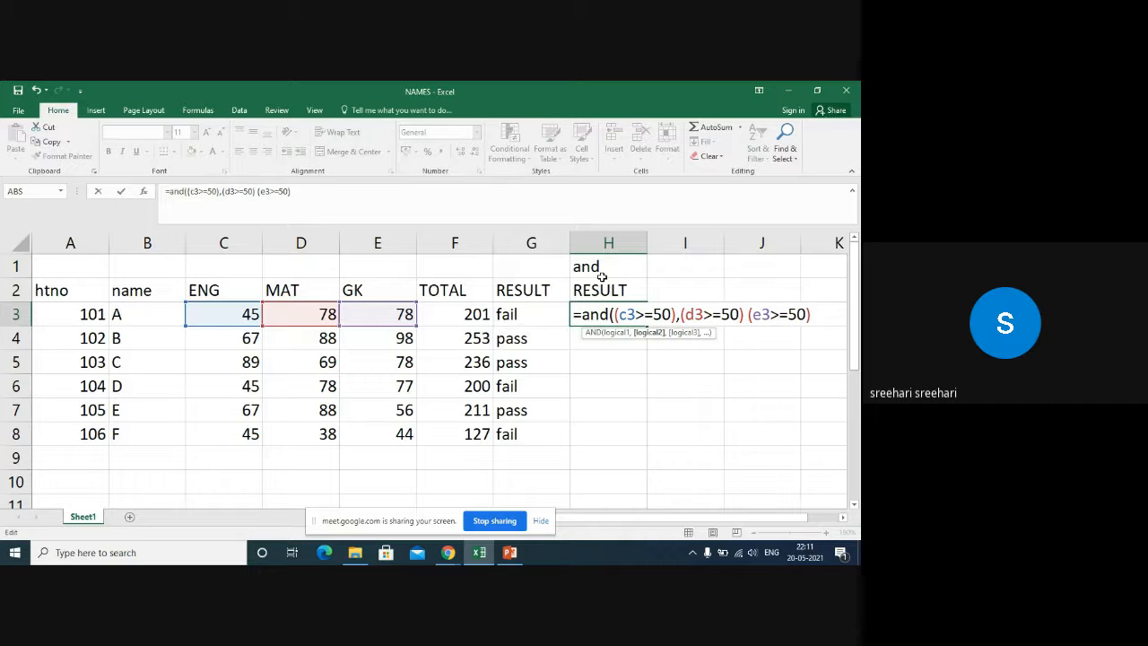
key("Right")
key("Right")
key("Right")
key("Right")
key("Right")
key("Right")
key("Right")
key("Right")
type(",")
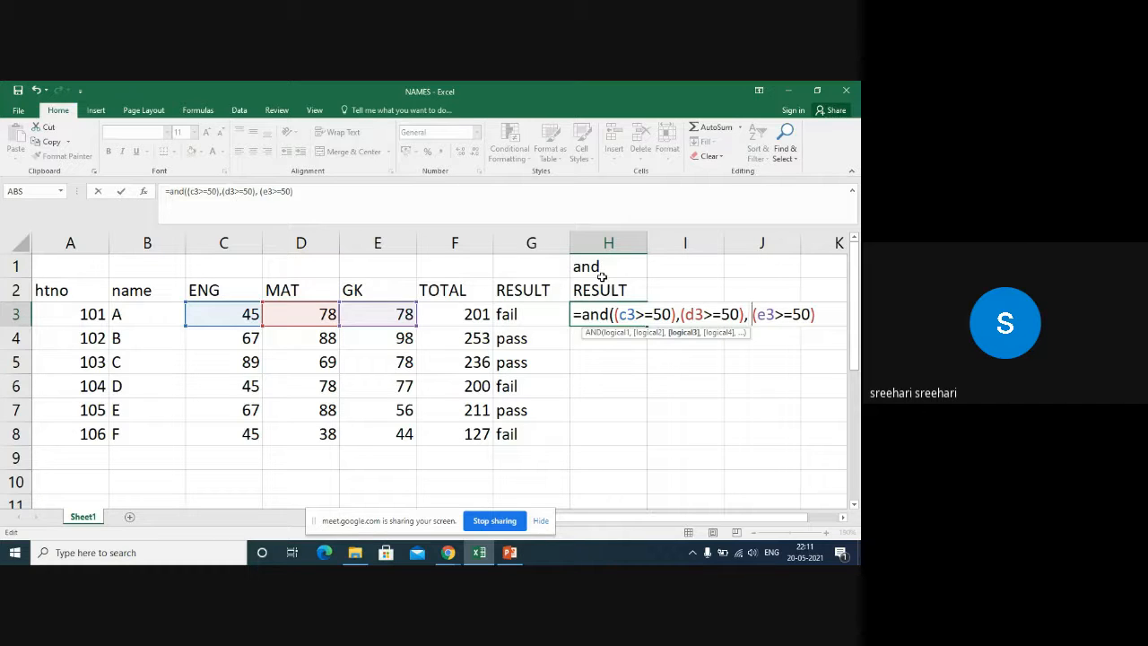
Step: Close the AND function after (e3>=50) with a final parenthesis and enter the H3 formula
key("Right")
key("Right")
key("Right")
key("Right")
key("Right")
key("Right")
key("Right")
type(")")
key("Right")
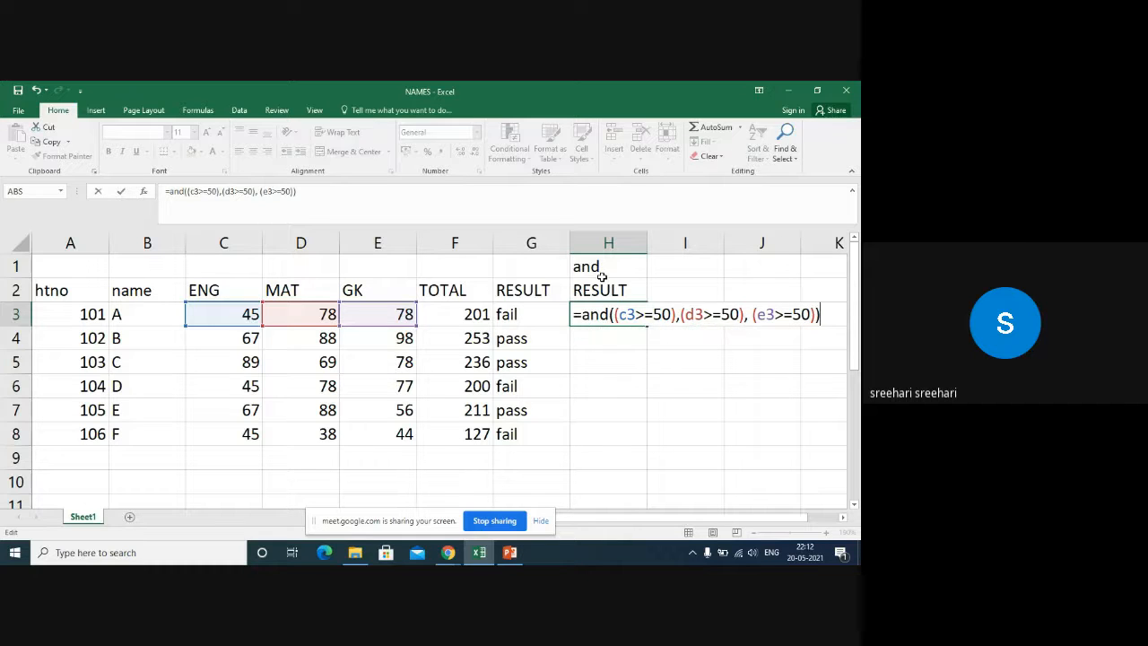
key("Return")
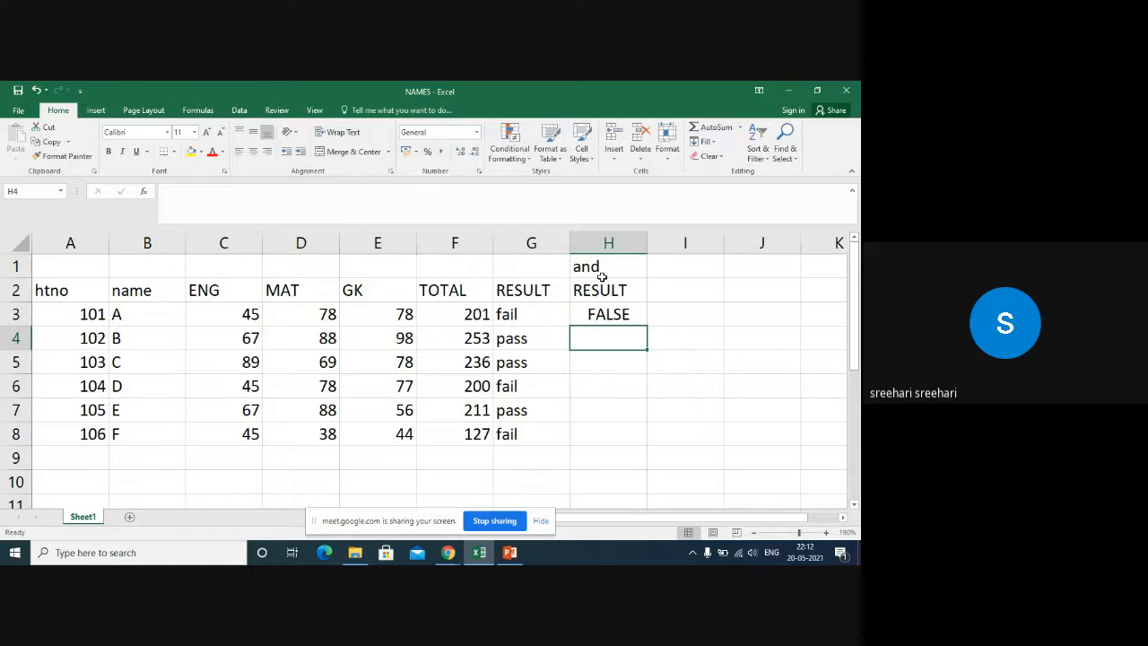
Step: Insert the IF function in front of AND in H3 so the AND test becomes its logical test
key("Up")
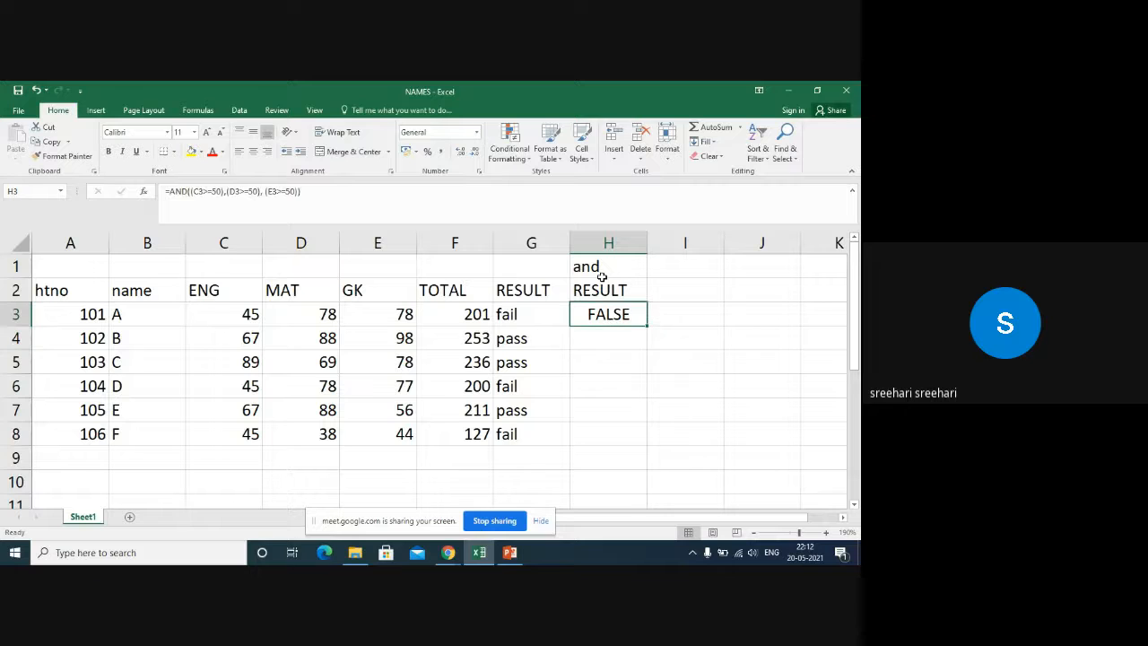
key("F2")
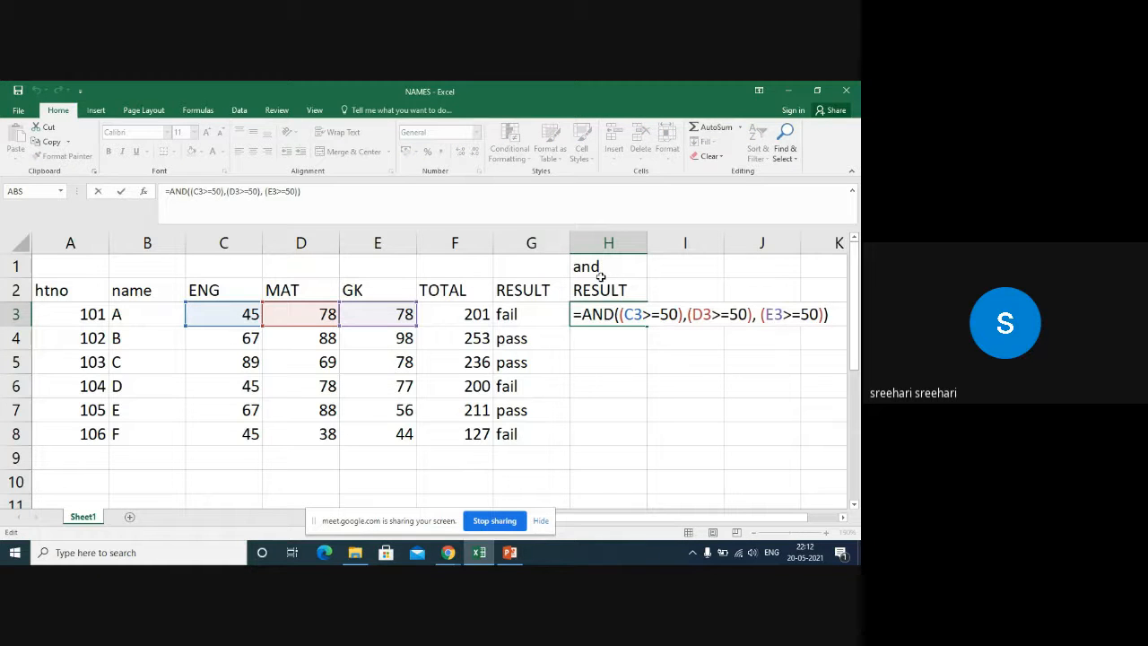
key("Left")
key("Left")
key("Left")
key("Left")
key("Left")
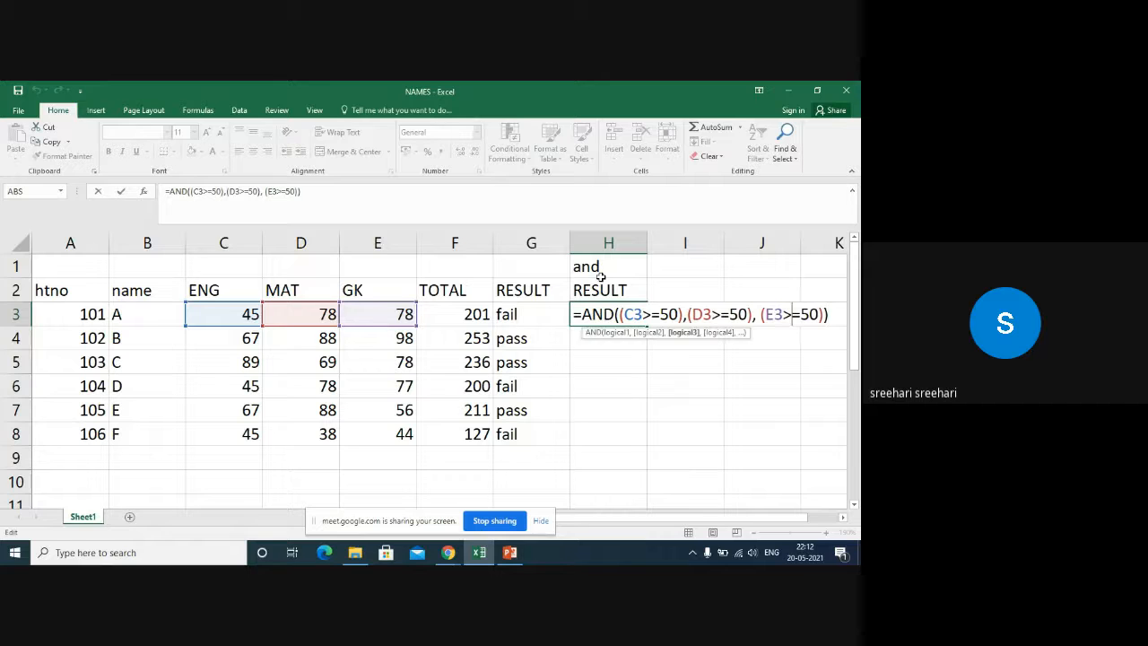
key("Left")
key("Left")
key("Left")
key("Left")
key("Left")
key("Left")
key("Left")
key("Left")
key("Left")
key("Left")
key("Left")
key("Left")
key("Left")
key("Left")
key("Left")
key("Left")
key("Left")
key("Left")
key("Left")
key("Left")
key("Left")
key("Left")
key("Left")
key("Left")
key("Left")
key("Left")
key("Left")
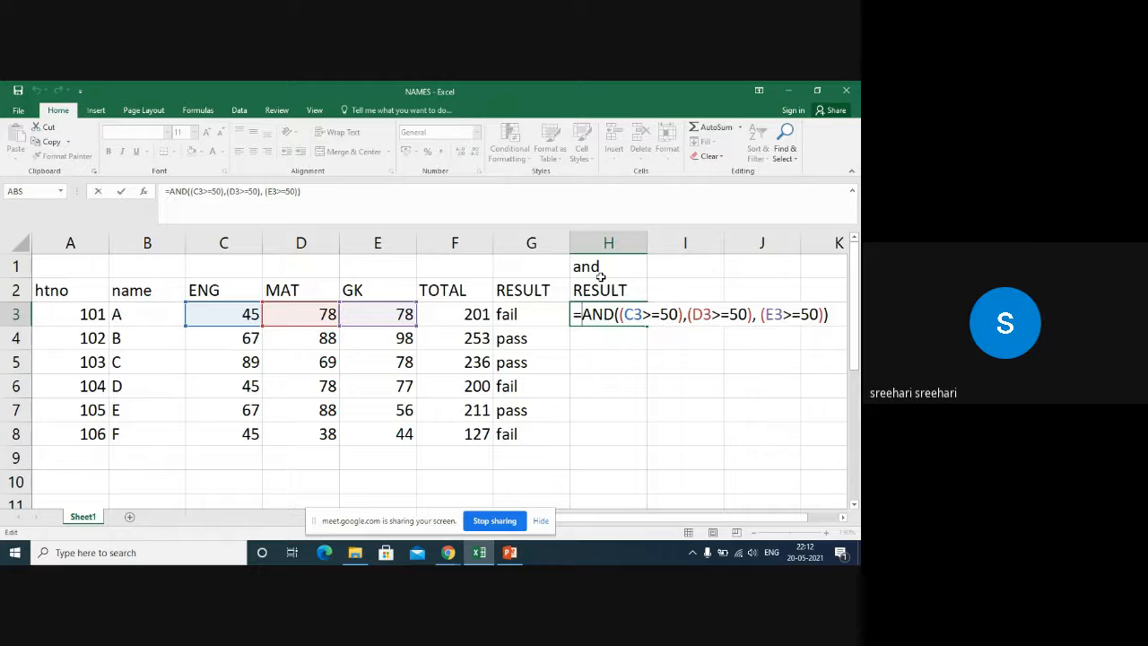
type("if")
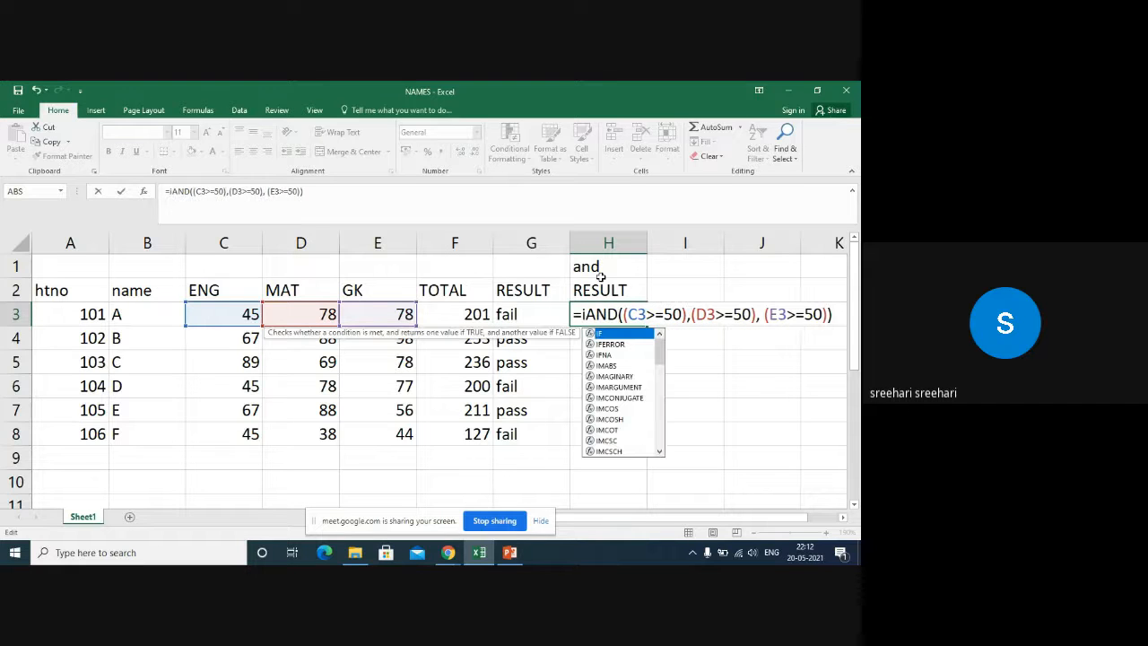
key("Tab")
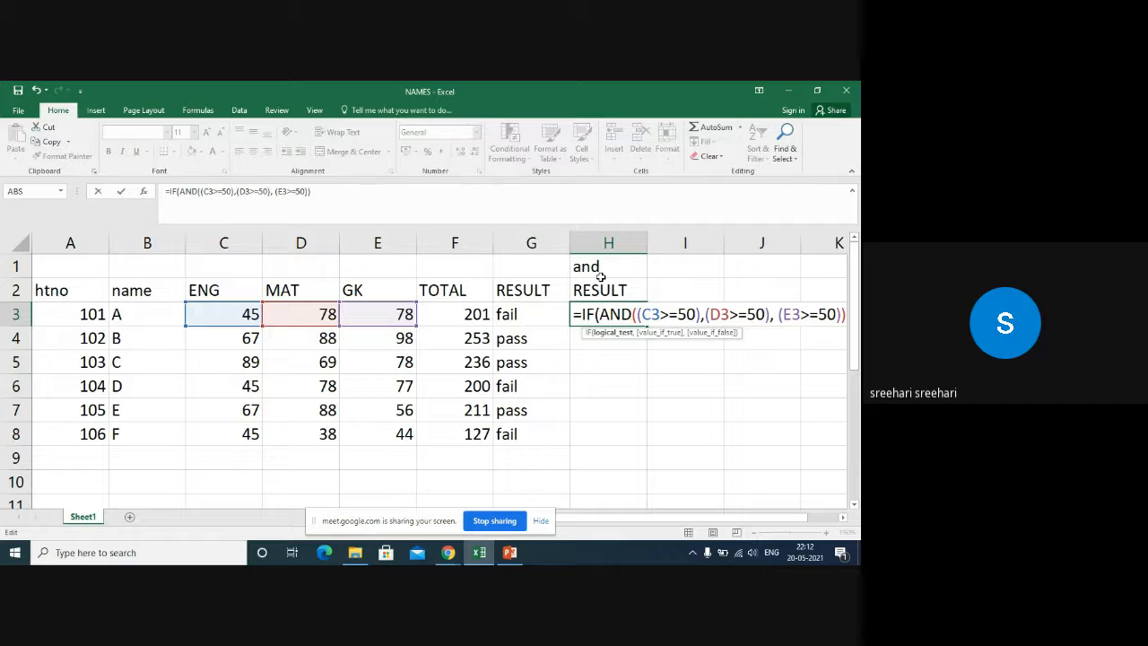
Step: Complete the H3 IF formula with "pass" as the true value and "fail" as the false value
type(",")
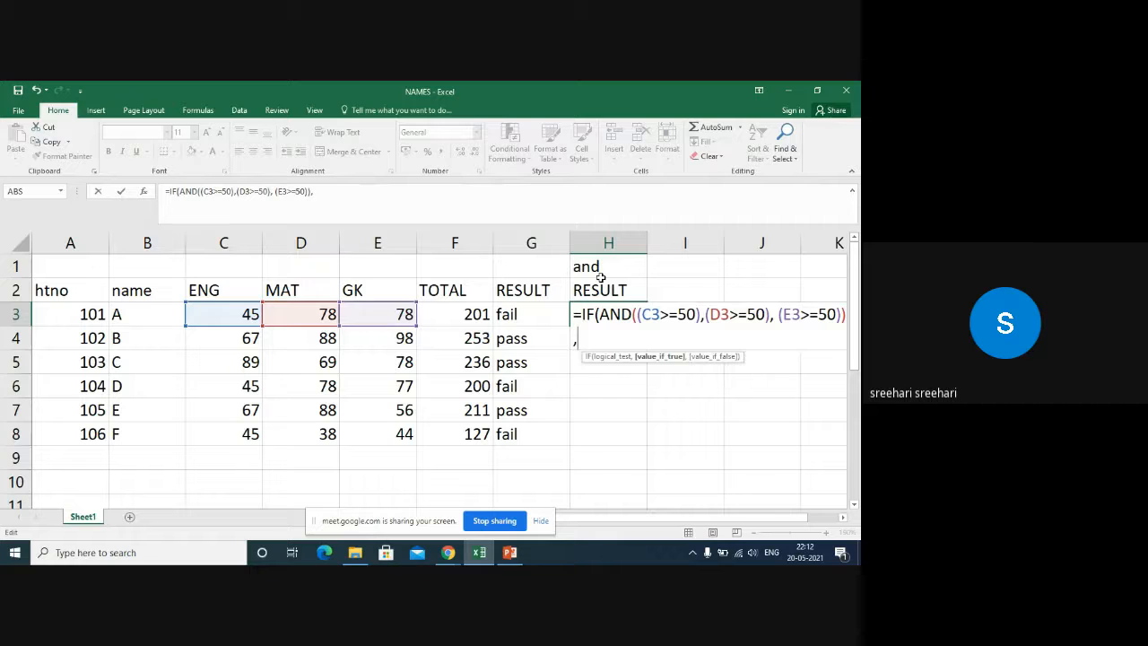
type("\"pa")
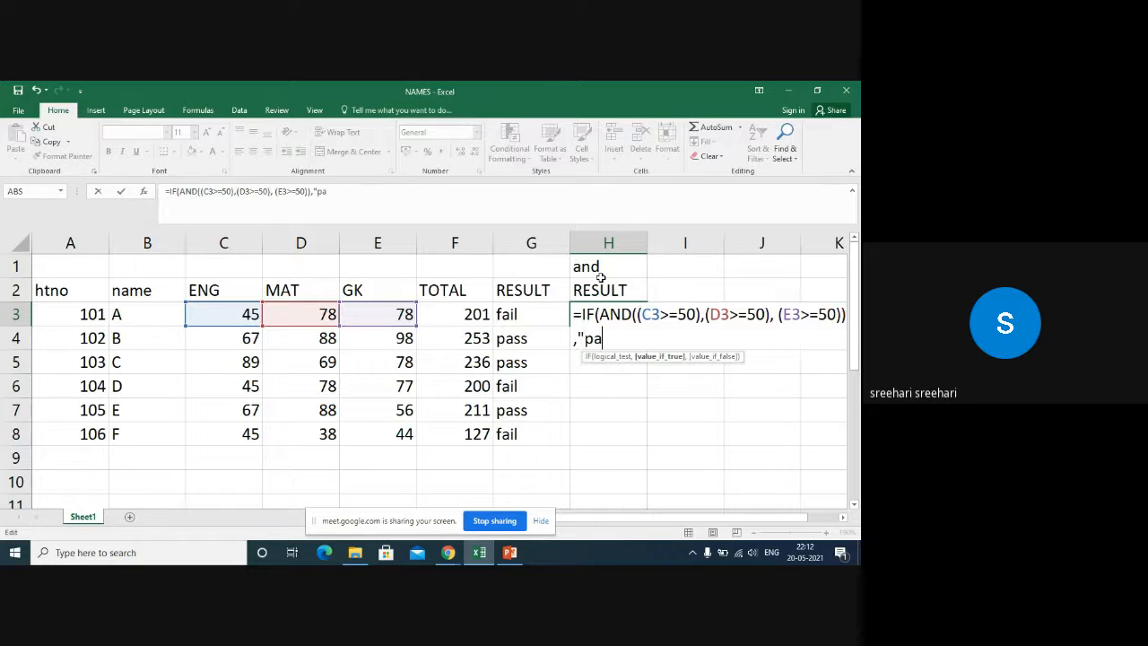
type("ss\",")
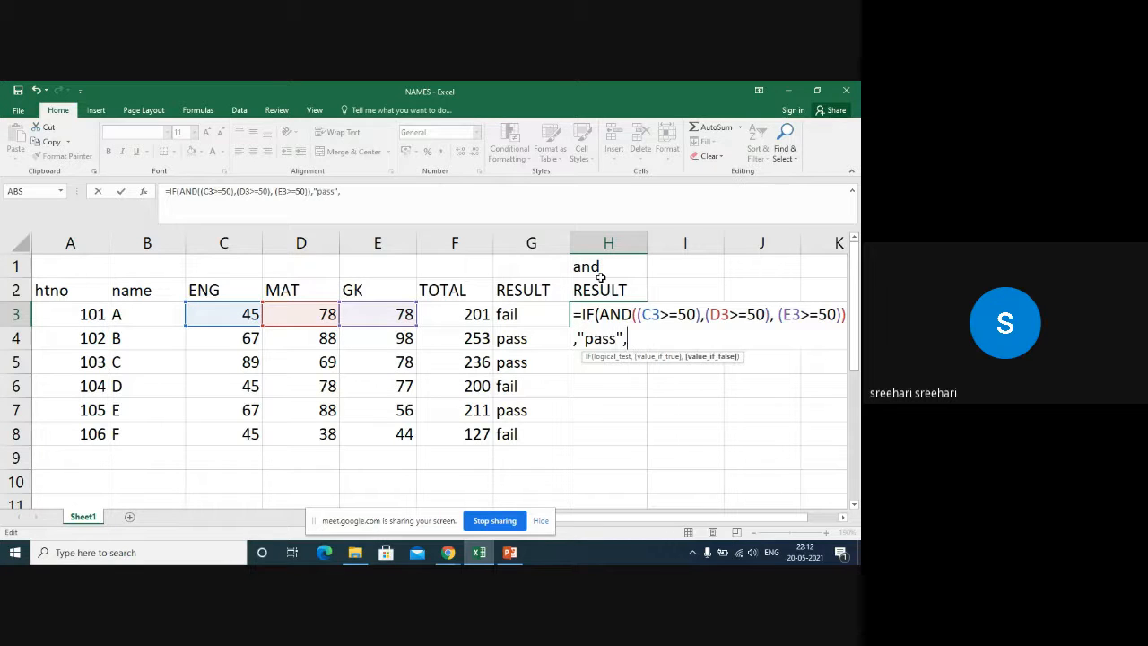
type("\"fail\")")
key("Return")
Step: Copy the IF and AND formula from H3 into H4:H8 for the remaining students
key("Up")
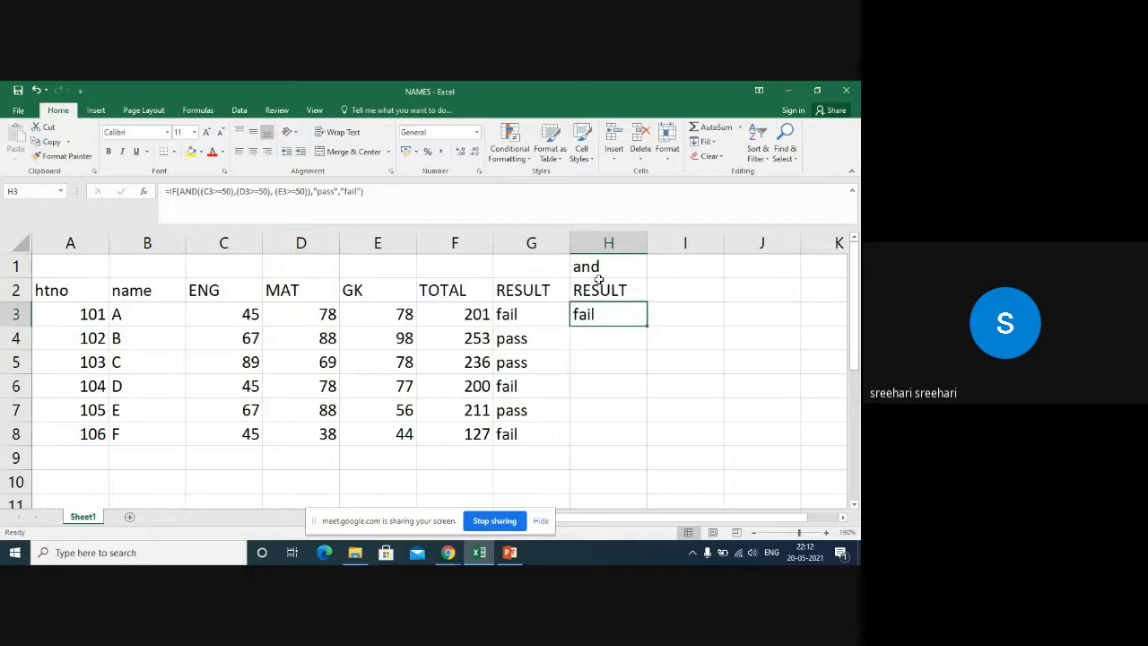
key("ctrl+c")
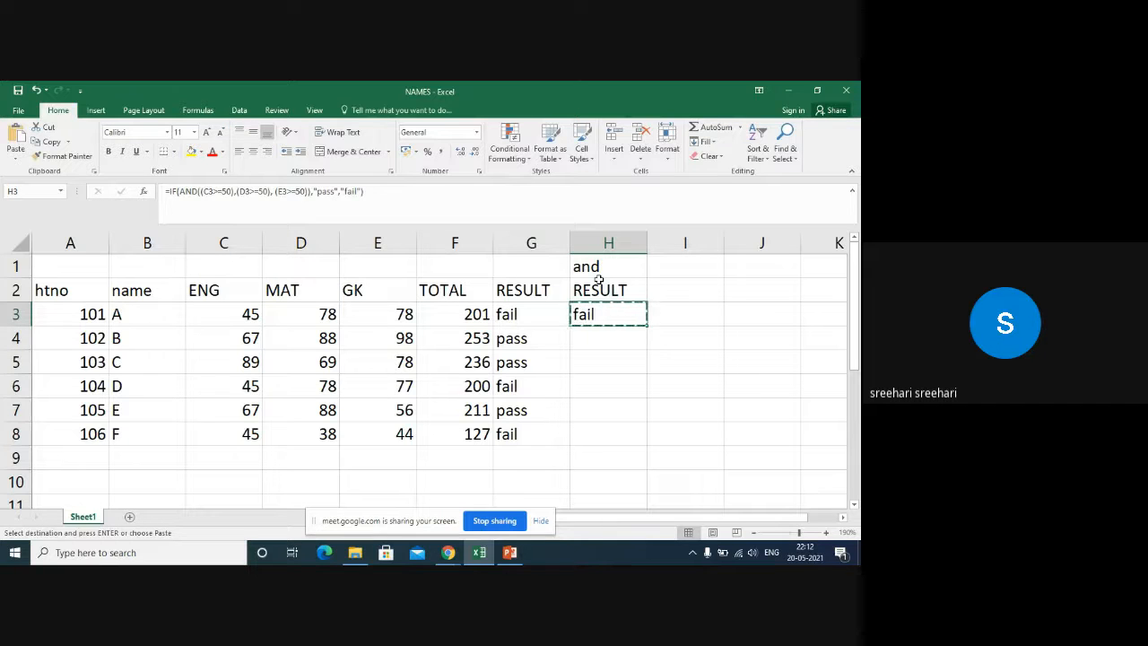
key("Down")
key("shift+Down")
key("shift+Down")
key("shift+Down")
key("shift+Down")
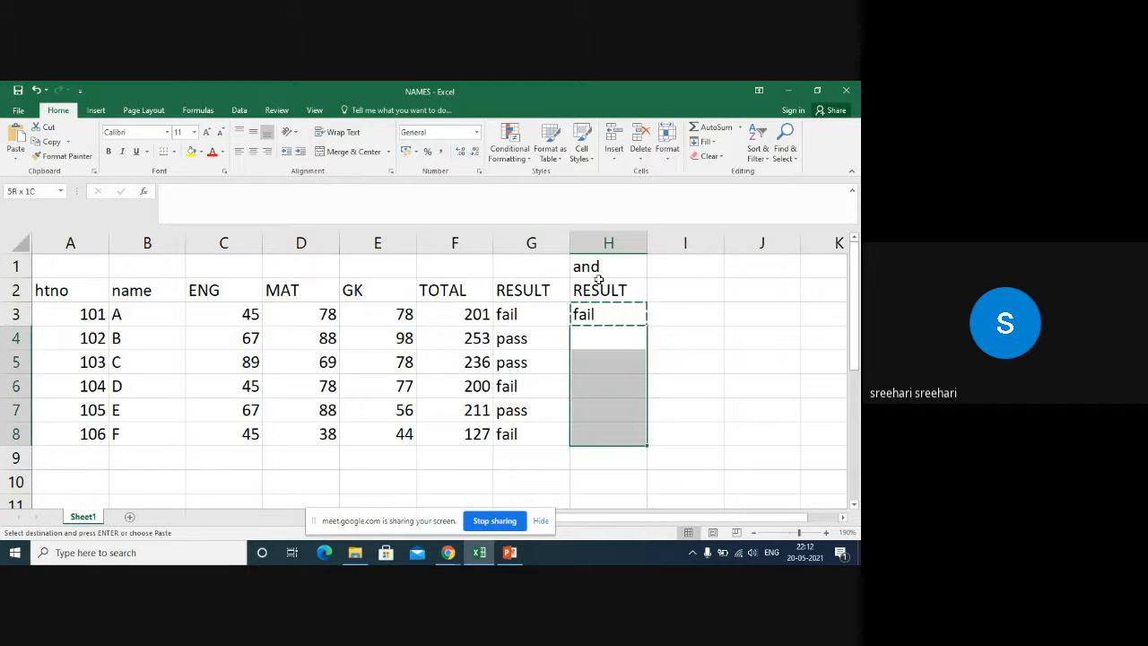
key("Return")
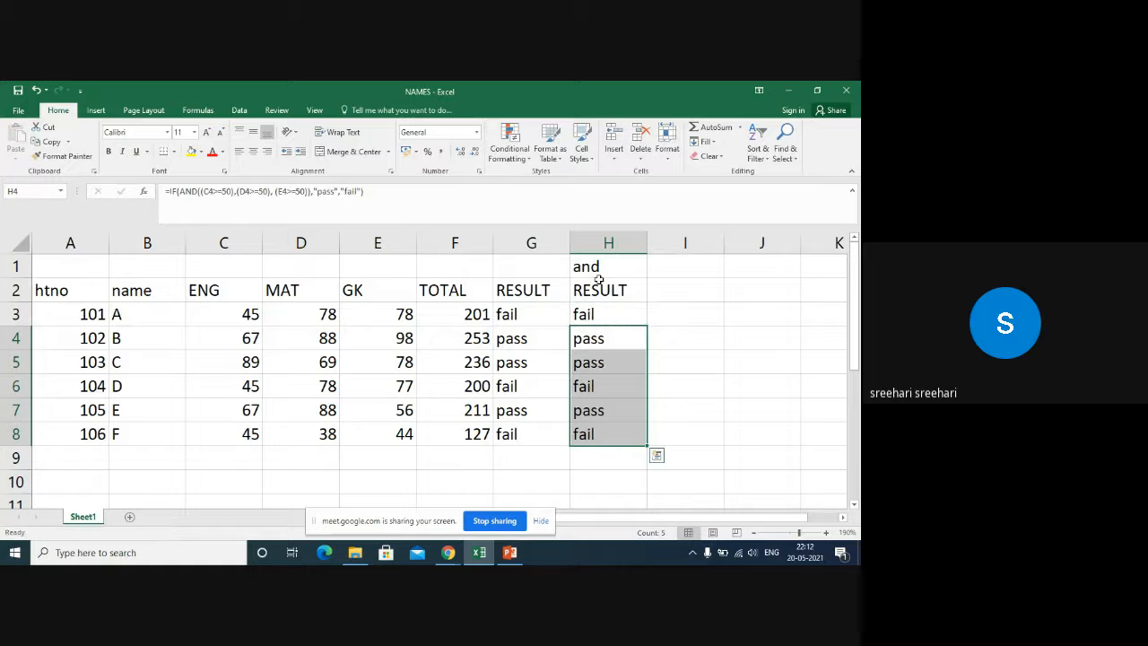
Step: Examine the cell references of the copied IF and AND formula in H5
key("Up")
key("Down")
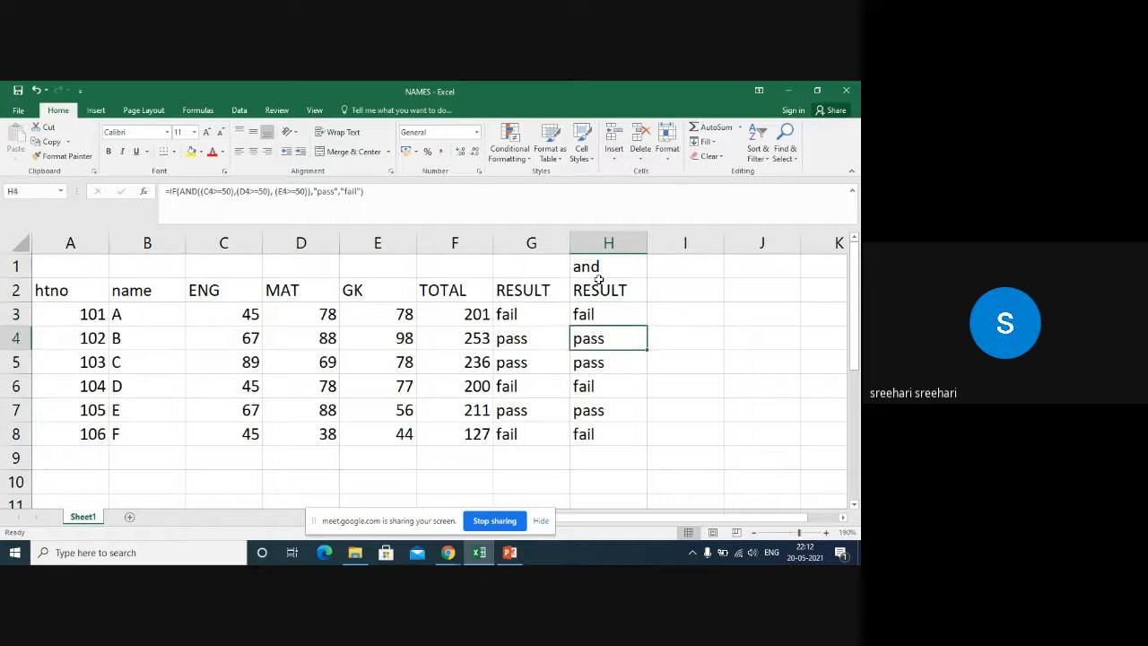
key("Down")
key("F2")
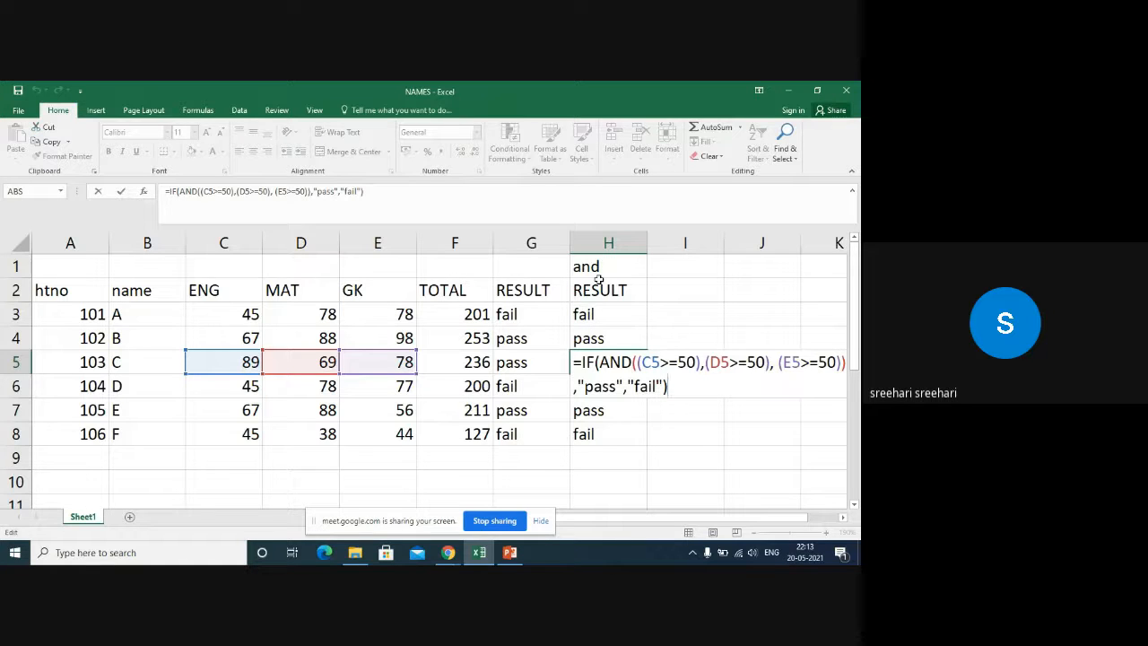
key("Return")
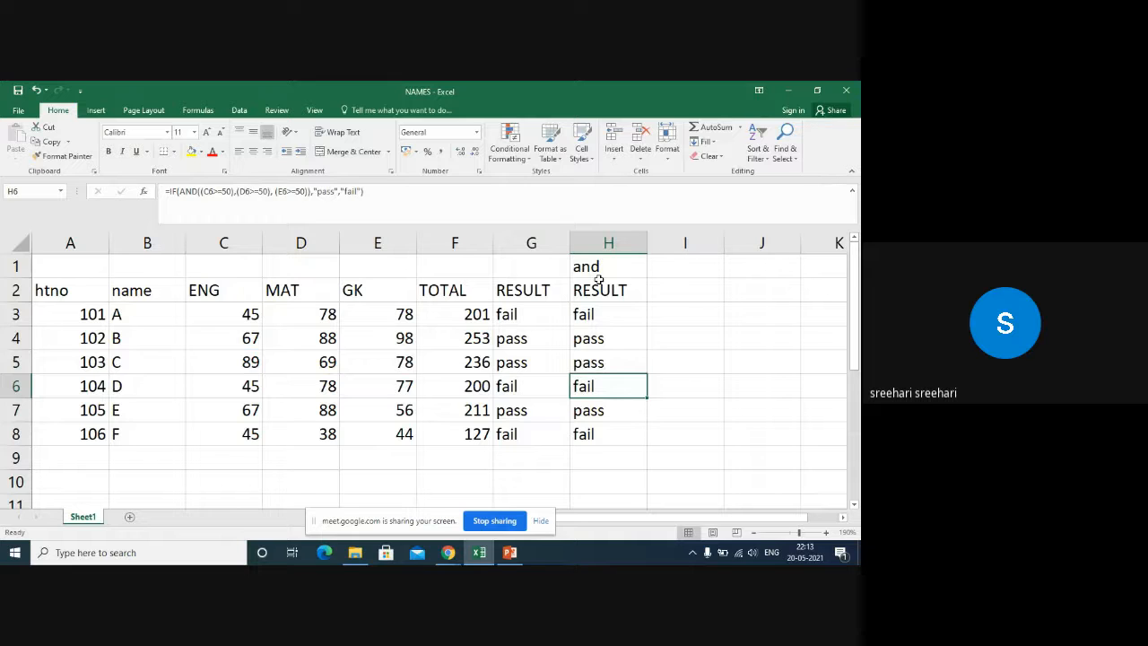
Step: Enter the headings "or" in I1 and "RESULT" in I2
key("Up")
key("Up")
key("Up")
key("Up")
key("Up")
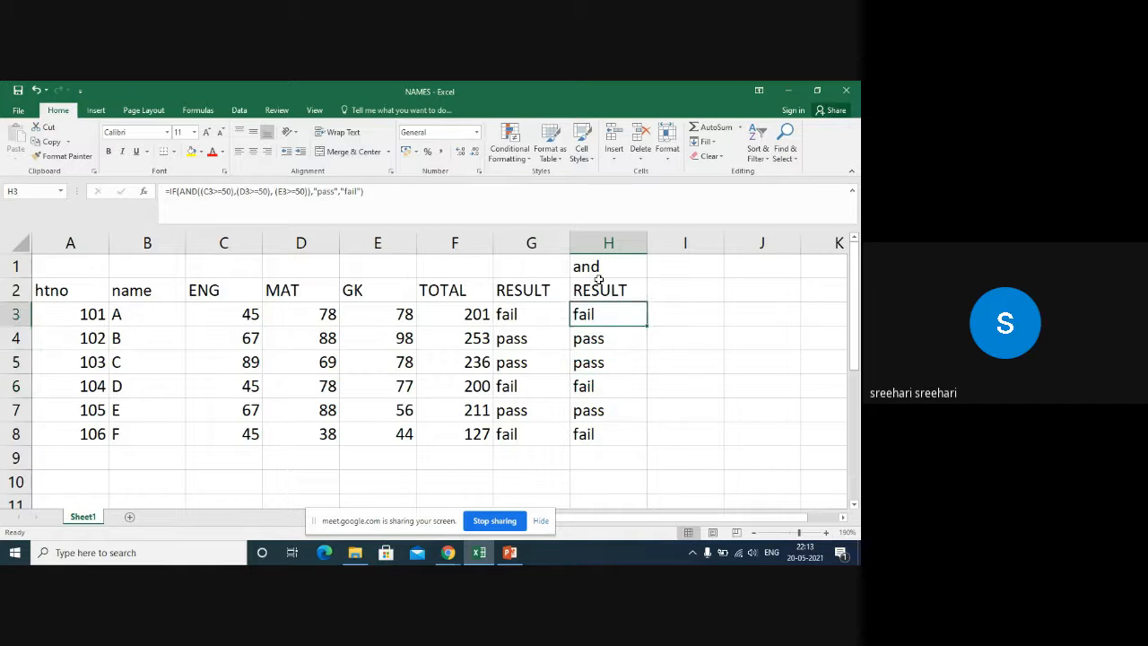
left_click(599, 280)
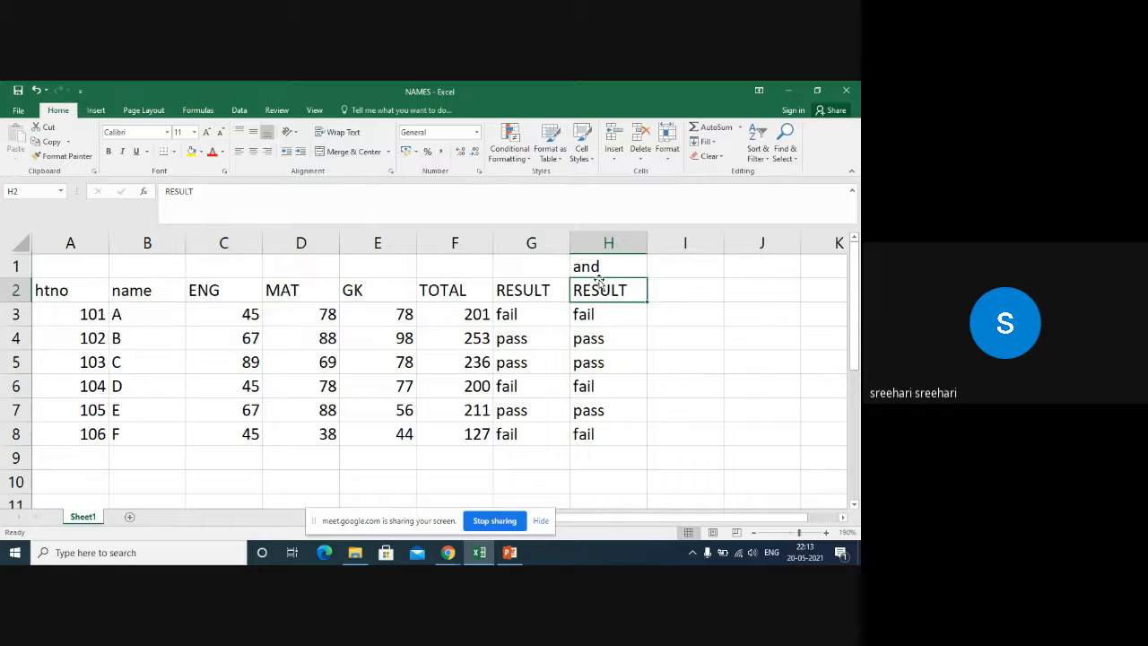
key("Up")
key("Right")
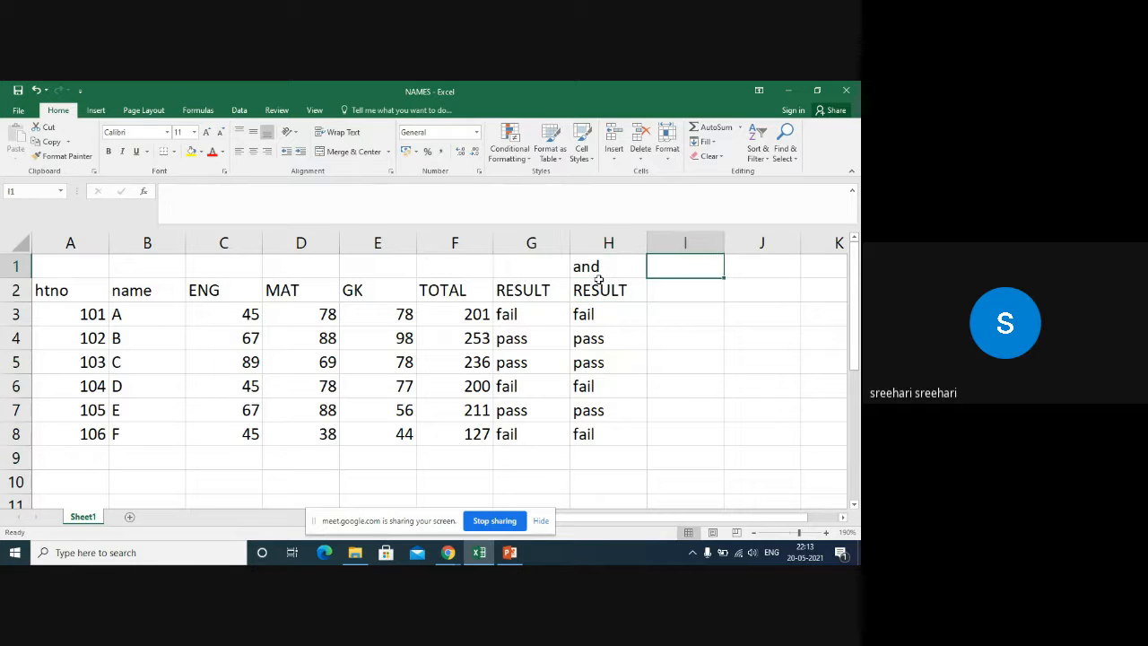
type("or")
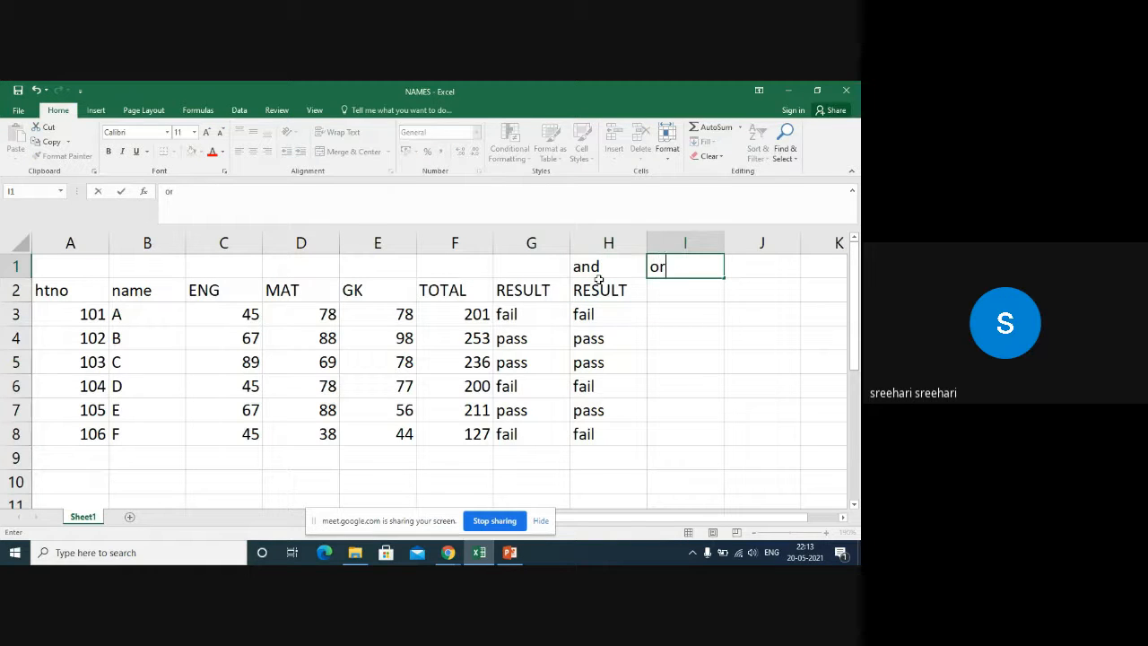
key("Return")
type("RESUL")
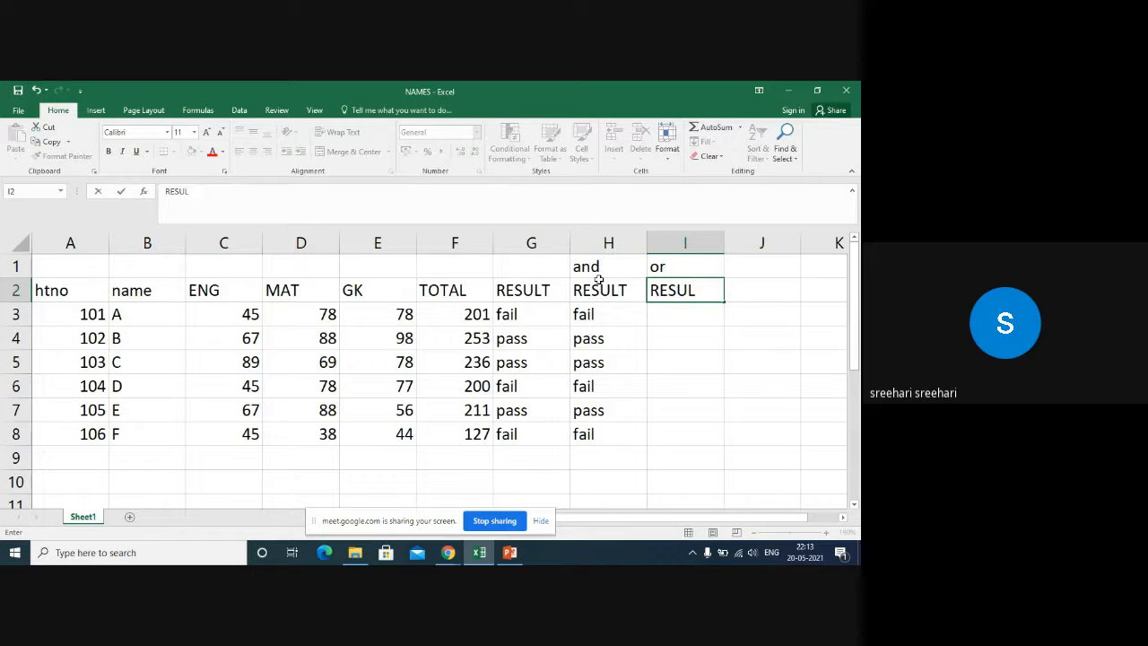
type("T")
key("Return")
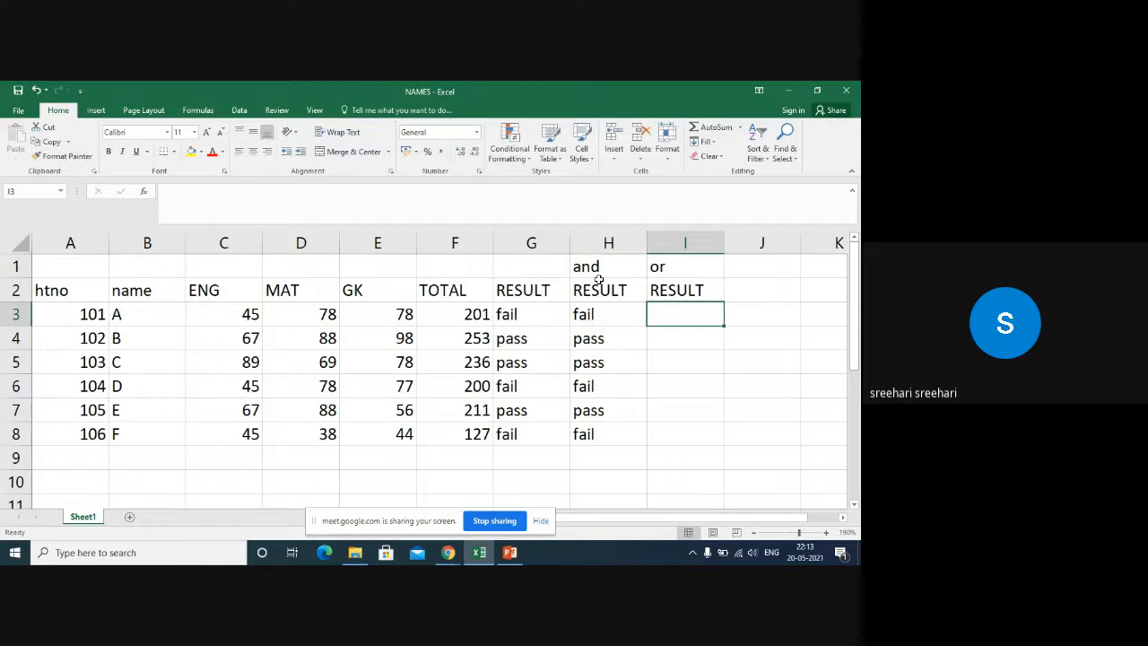
Step: Enter the conditions c3<50,d3<50,e3<50 as text in I3 under the "or" RESULT heading
type("c3")
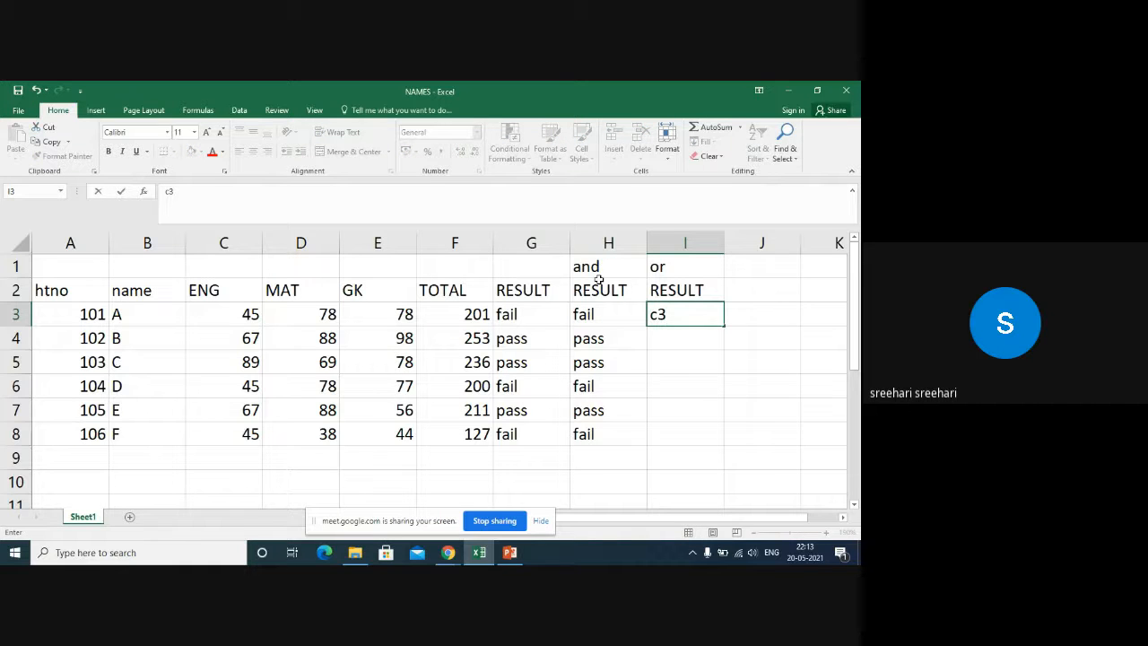
type("<50,d3<50,")
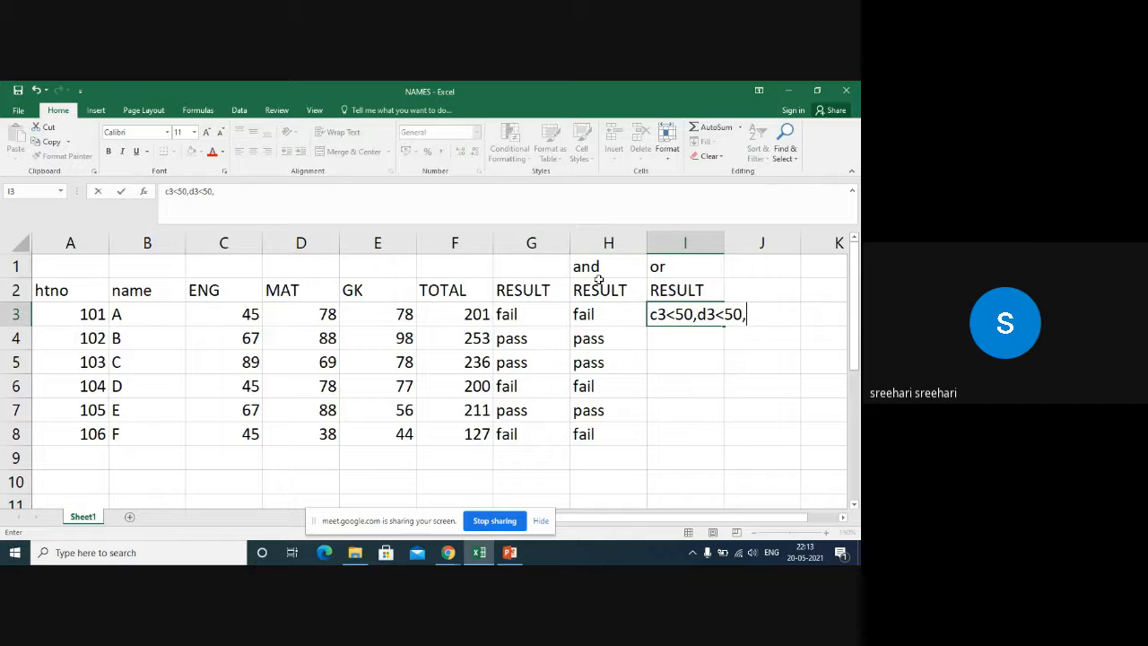
type("e3<50")
key("Return")
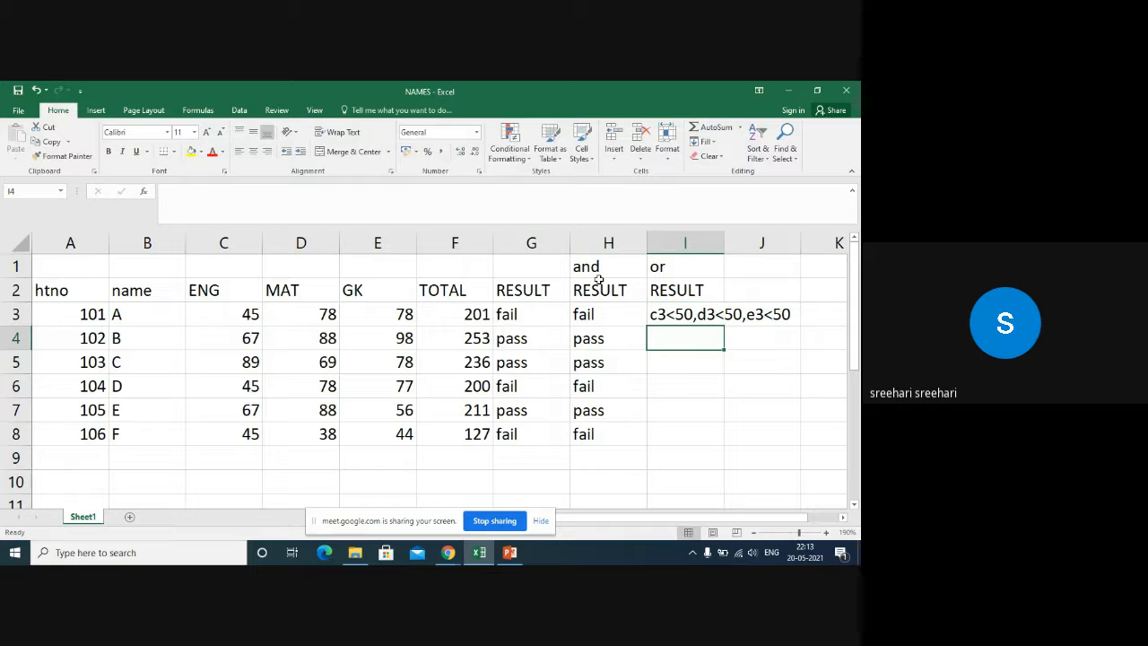
Step: Turn the condition text in I3 into the formula =OR(c3<50,d3<50,e3<50)
key("Up")
key("F2")
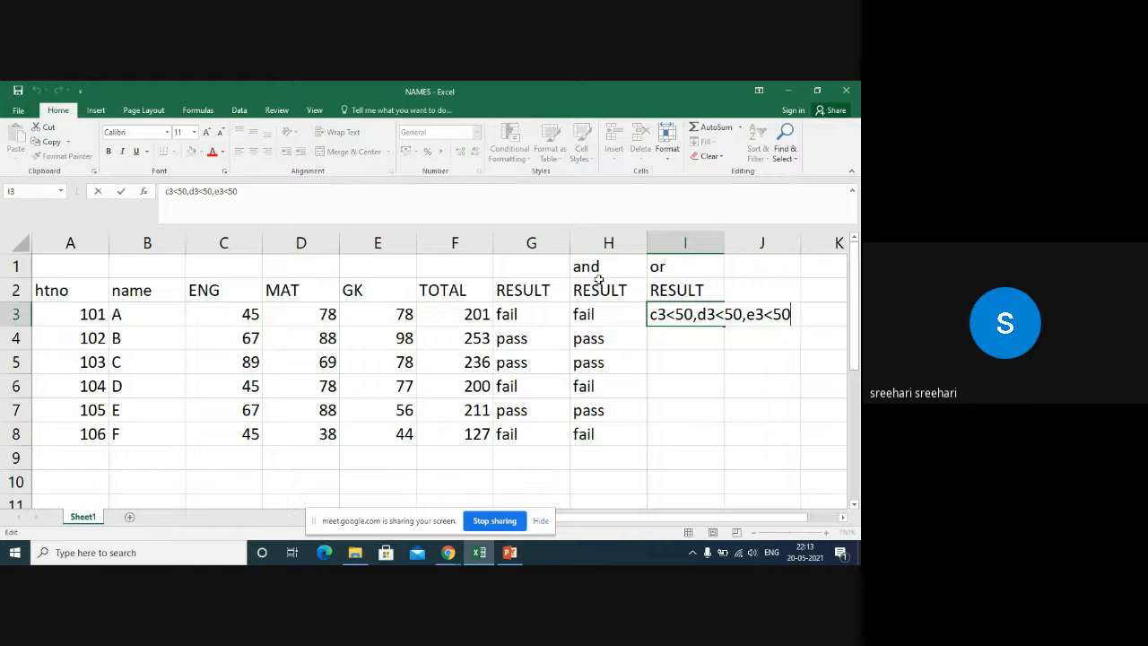
key("Left")
key("Left")
key("Left")
key("Left")
key("Left")
key("Left")
key("Left")
key("Left")
key("Left")
key("Left")
key("Left")
key("Left")
key("Left")
key("Left")
key("Left")
key("Left")
key("Left")
type("=")
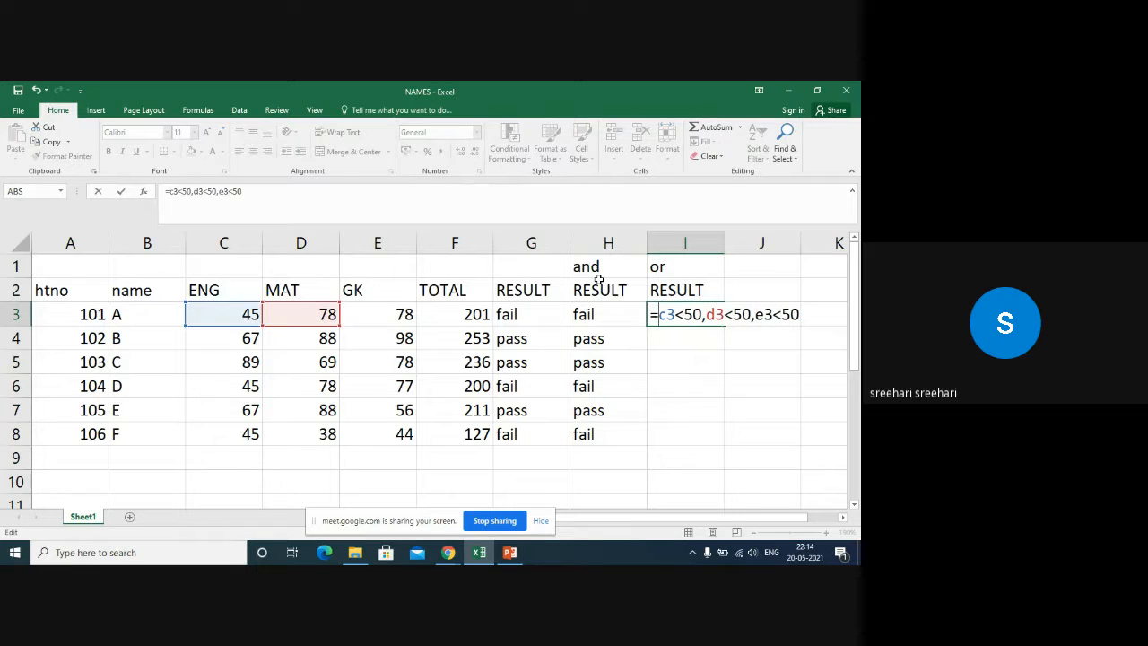
type("of")
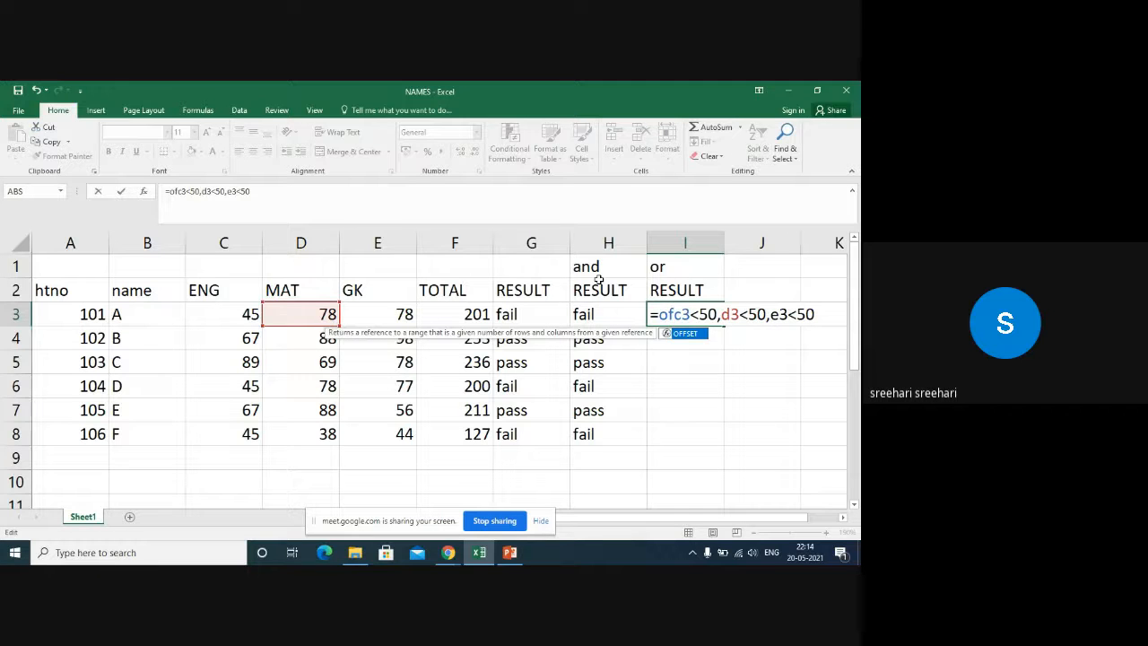
key("BackSpace")
type("r")
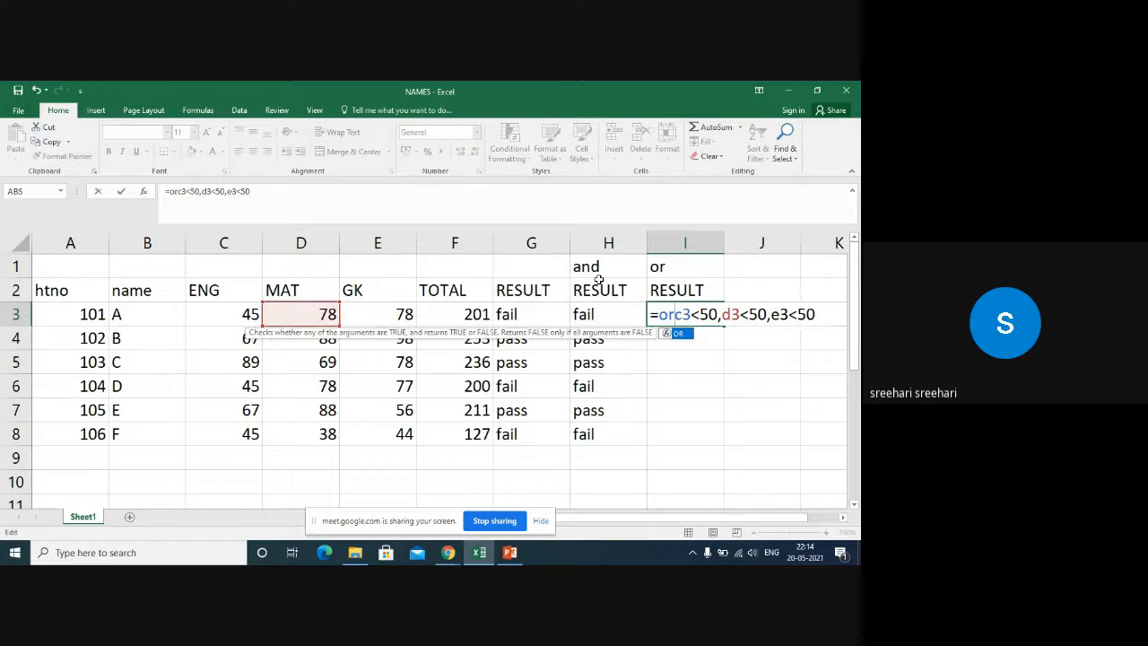
key("Tab")
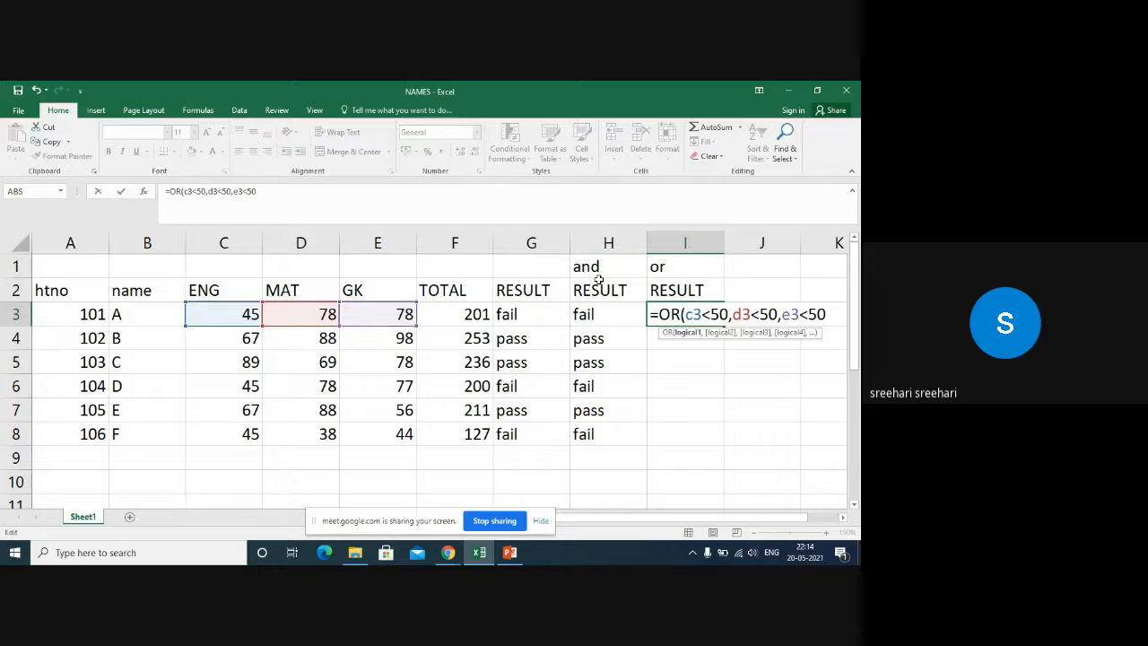
key("Right")
key("Right")
key("Right")
key("Right")
key("Right")
key("Right")
key("Right")
key("Right")
key("Right")
key("Right")
key("Right")
key("Right")
key("Right")
key("Right")
key("Right")
key("Right")
key("Right")
type(")")
key("Return")
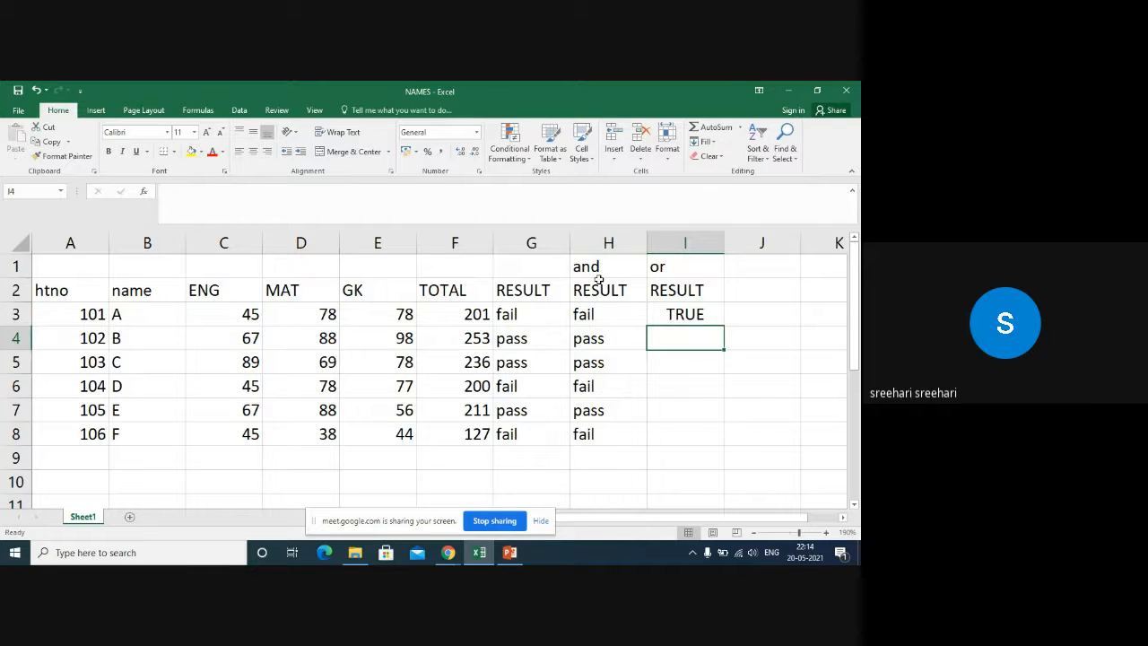
Step: Wrap the OR formula in I3 in an IF that returns "fail" when true and "pass" when false
key("Up")
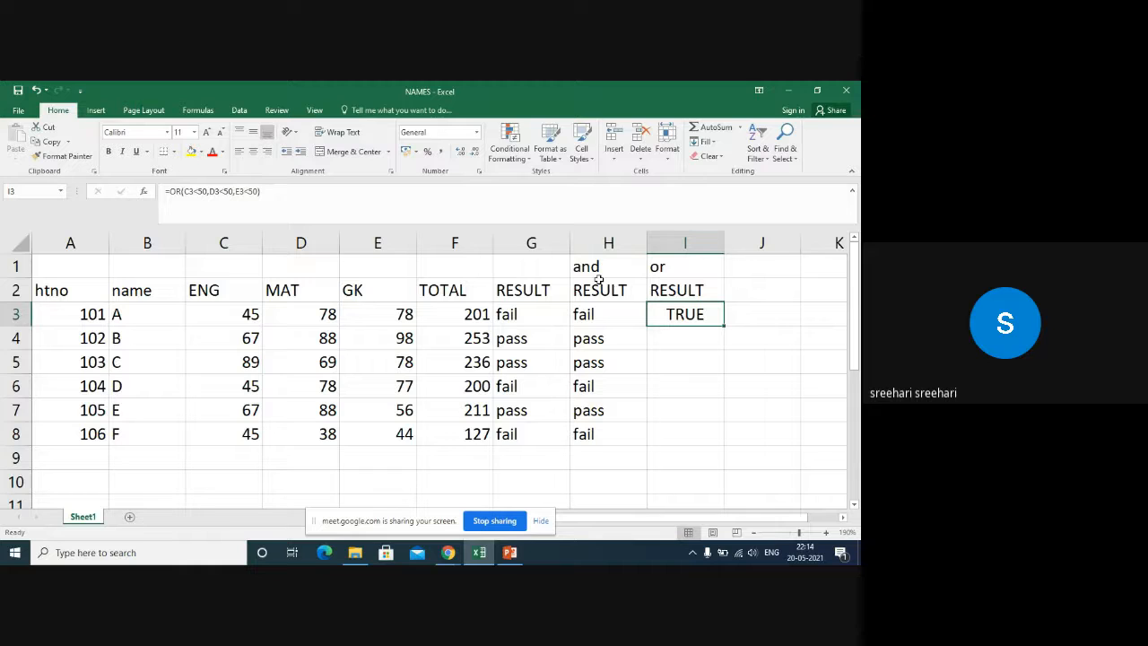
key("F2")
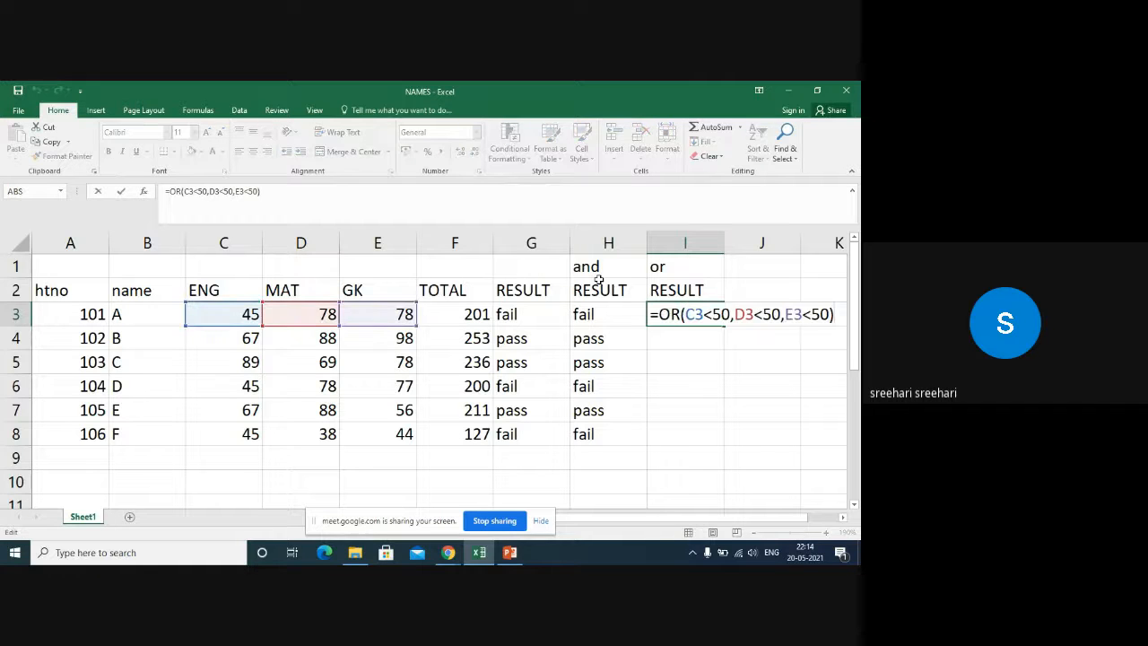
key("Left")
key("Left")
key("Left")
key("Left")
key("Left")
key("Left")
key("Left")
key("Left")
key("Left")
key("Left")
key("Left")
key("Left")
key("Left")
key("Left")
key("Left")
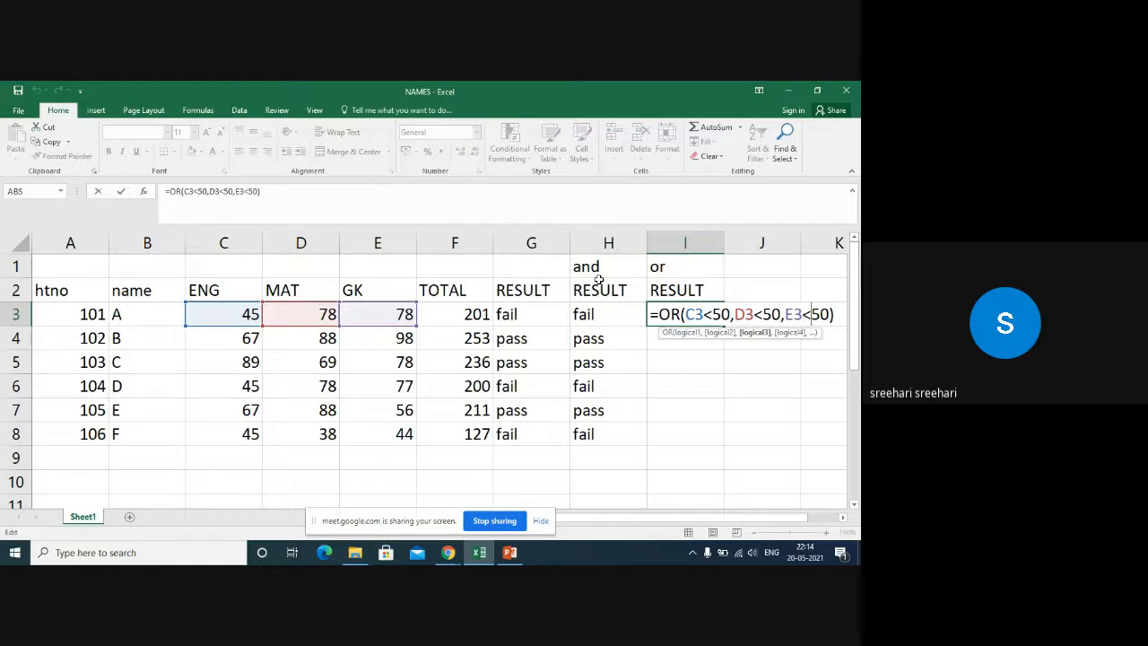
key("Left")
key("Left")
key("Left")
key("Left")
key("Left")
key("Left")
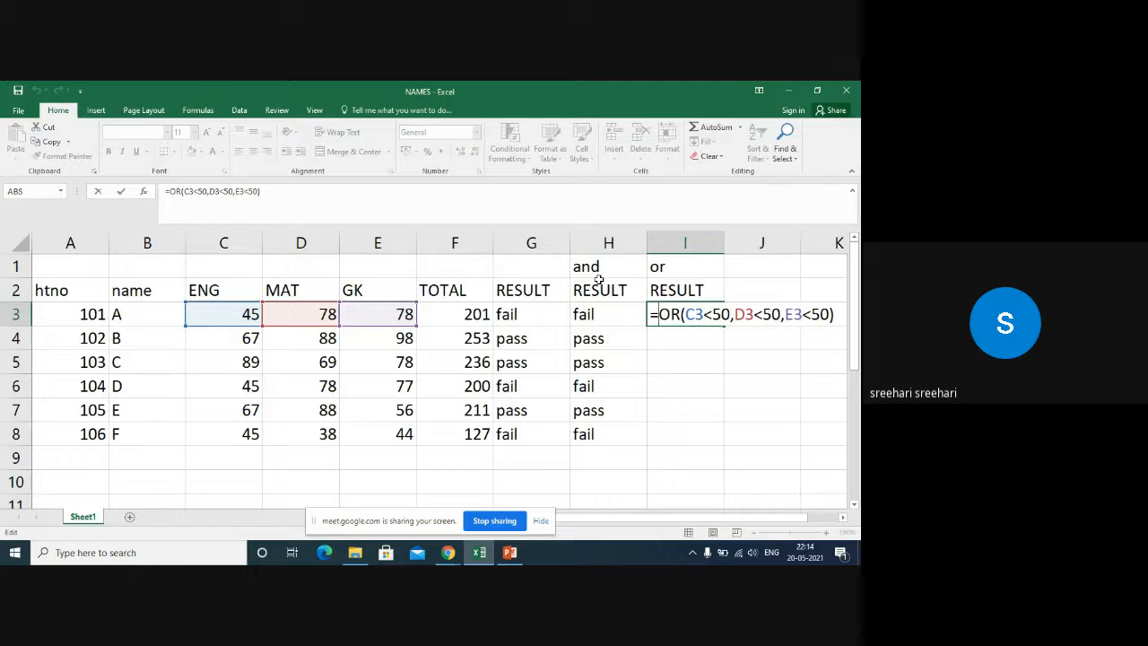
type("IF(")
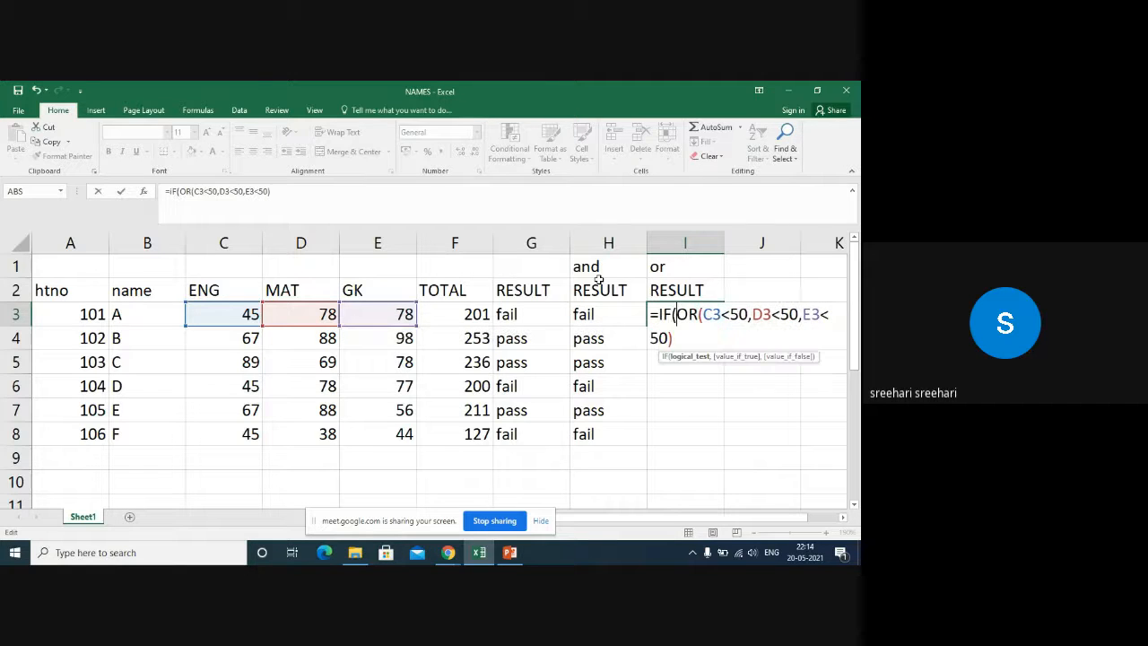
key("End")
type(",\"fail")
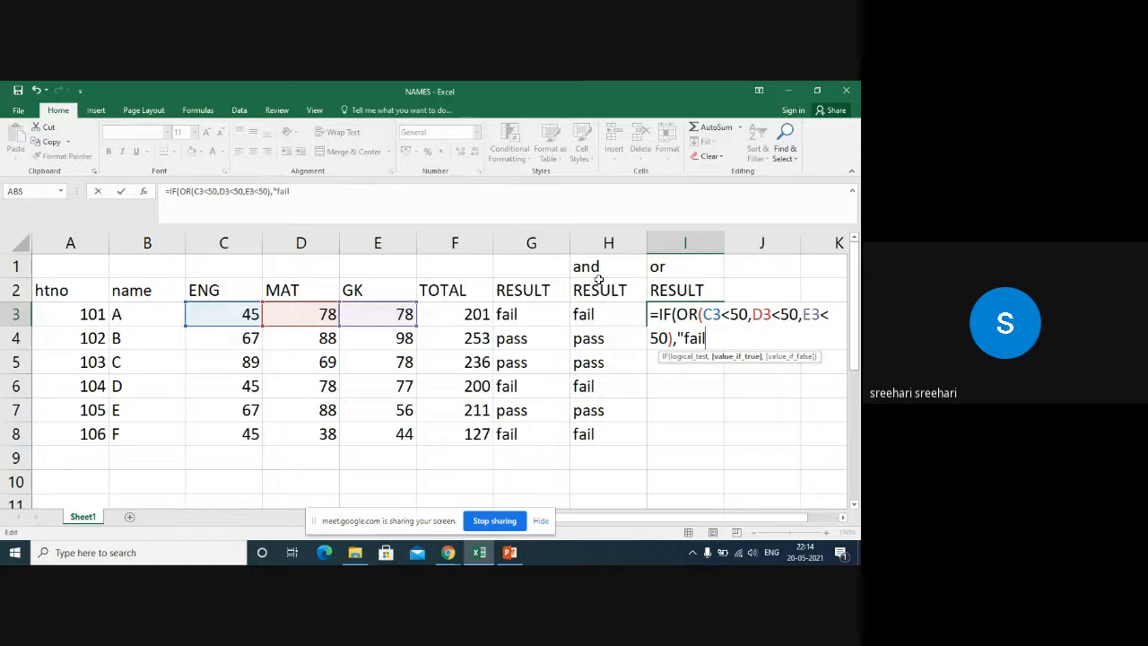
type("\",\"")
type("pa")
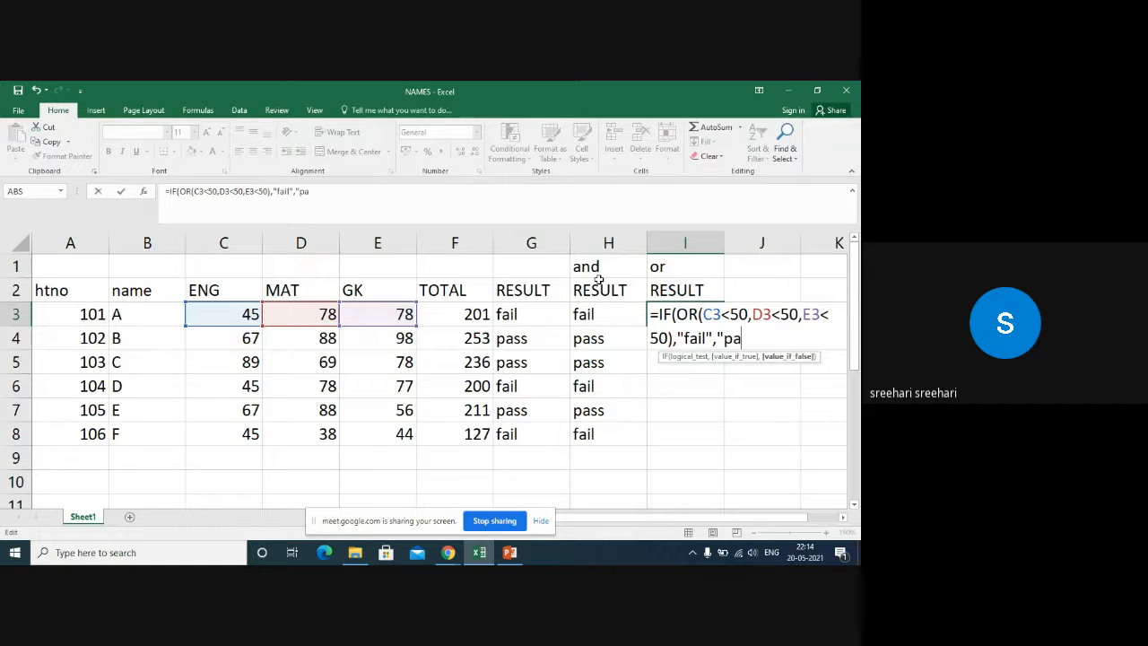
type("ss\")")
key("Return")
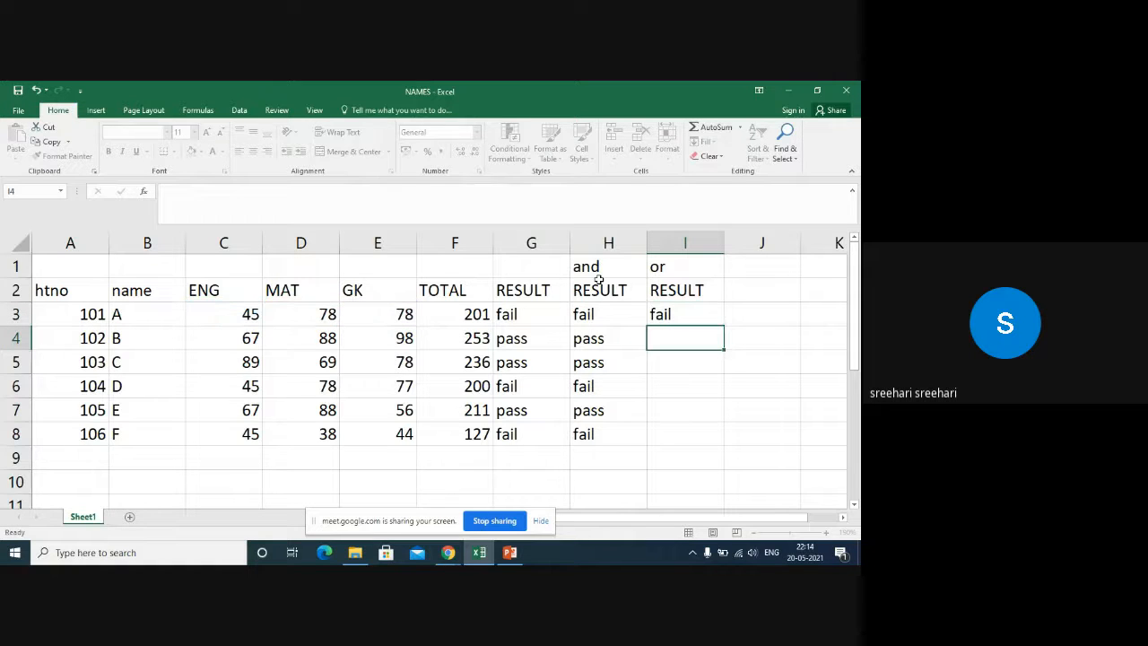
Step: Copy the IF and OR formula from I3 into I4:I8 for the remaining students
key("Up")
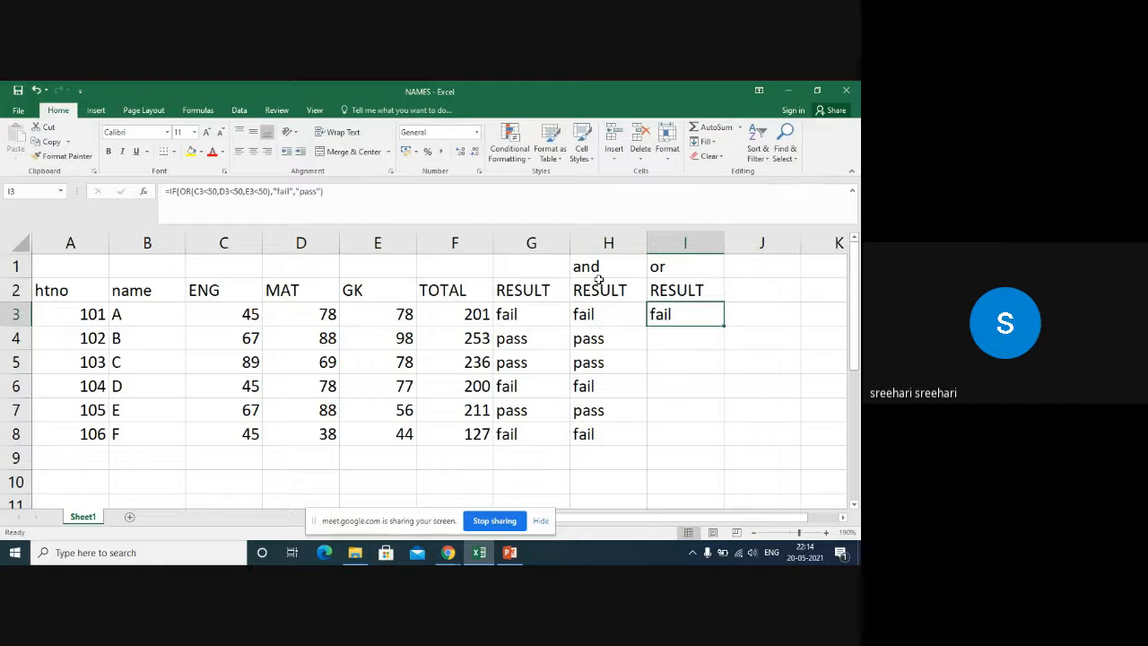
key("ctrl+c")
key("Down")
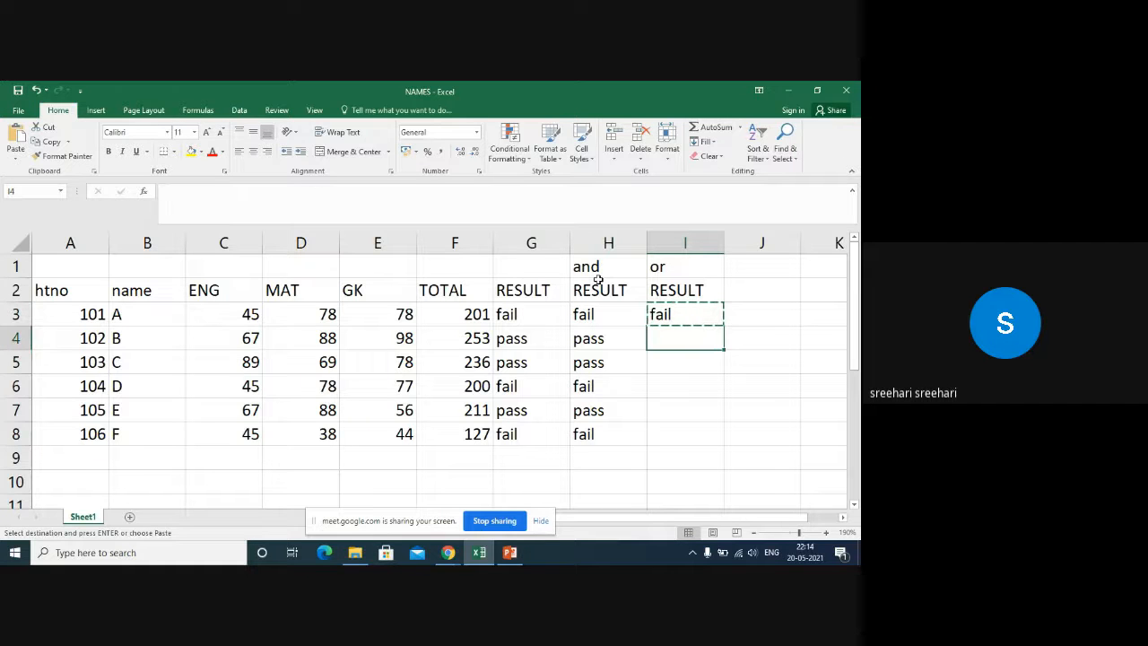
key("shift+Down")
key("shift+Down")
key("shift+Down")
key("shift+Down")
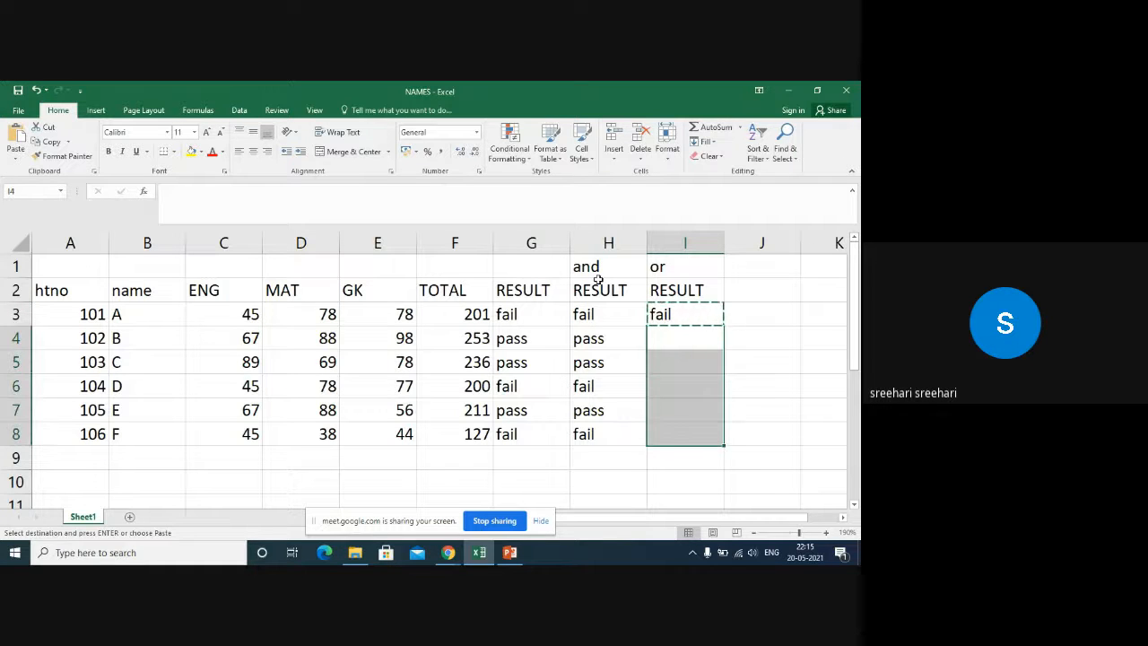
key("Return")
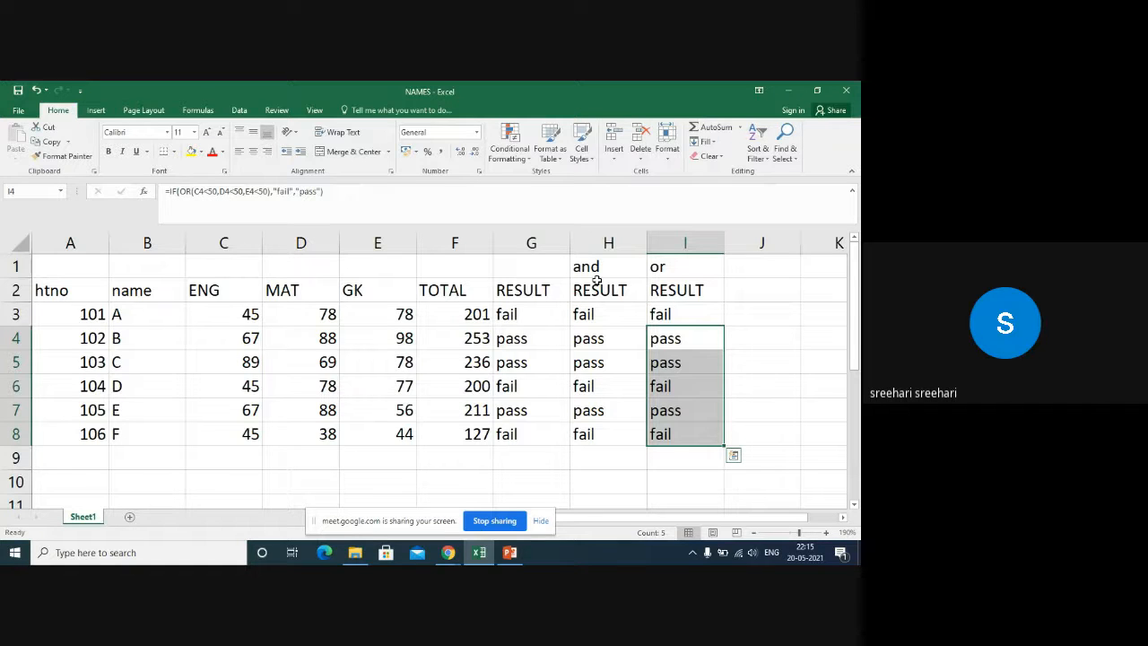
Step: Compare the nested IF, IF with AND, and IF with OR formulas in G3, H3 and I3
left_click(517, 315)
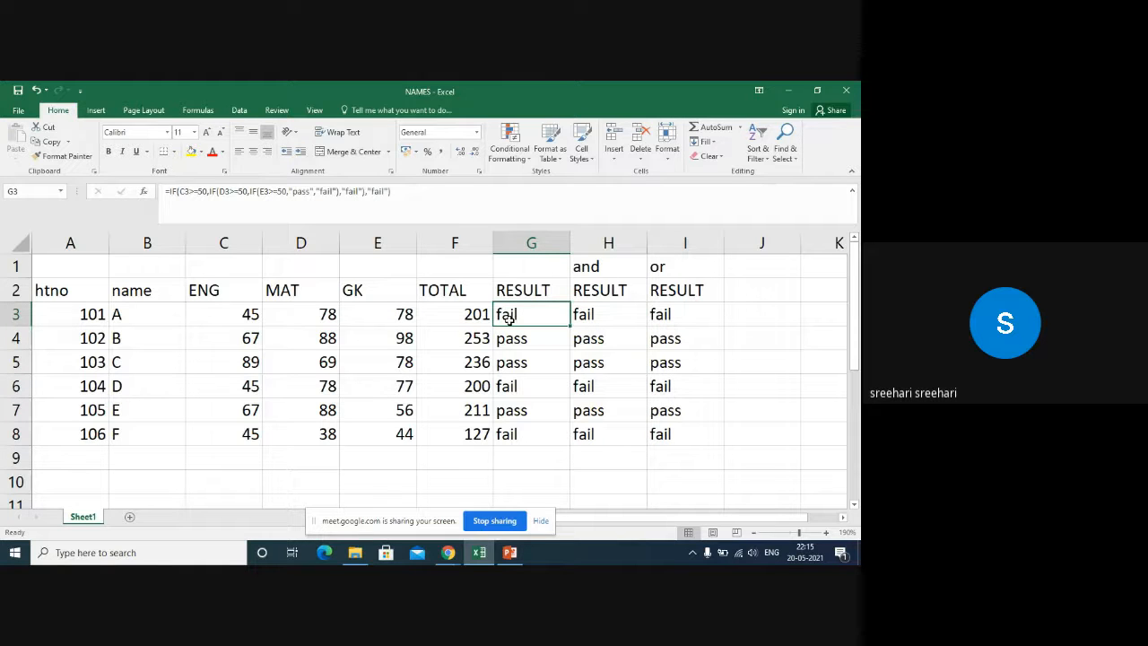
left_click(580, 313)
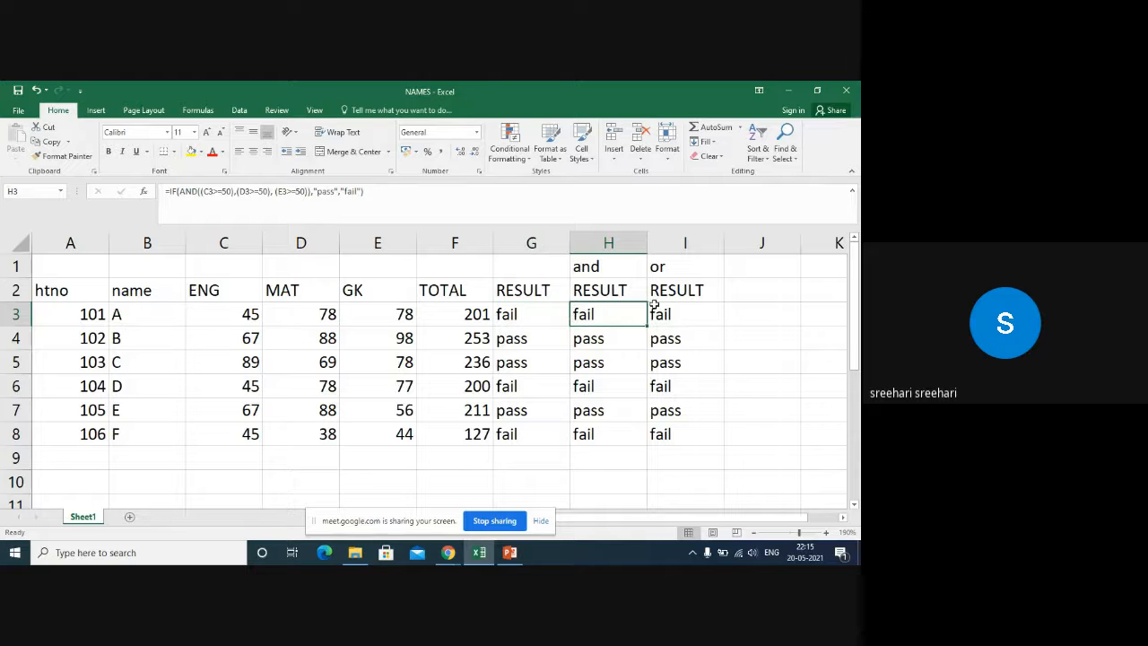
left_click(682, 317)
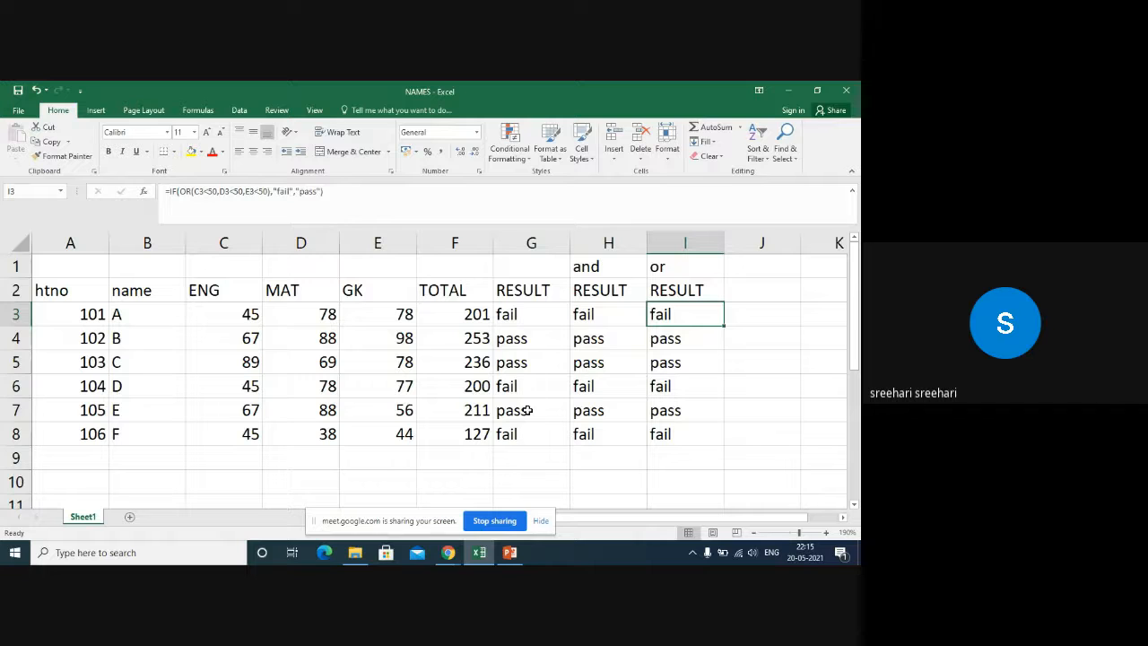
Step: Switch to the PowerPoint presentation and review slides 2 to 4 on the IF function, its syntax and the logical operators
left_click(511, 553)
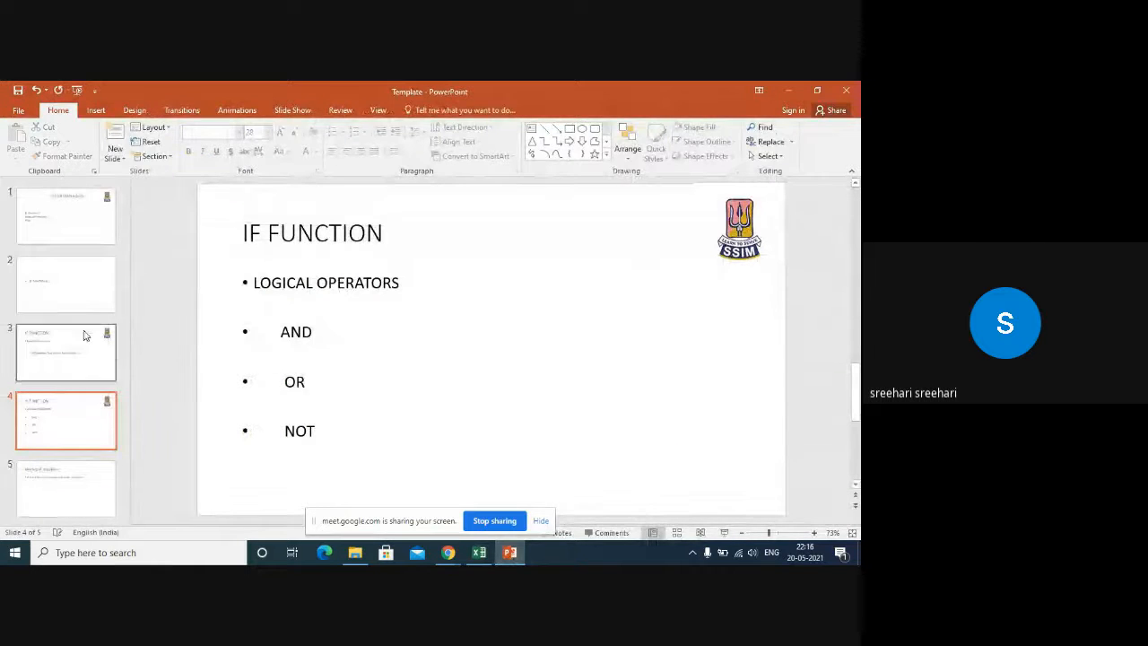
left_click(87, 280)
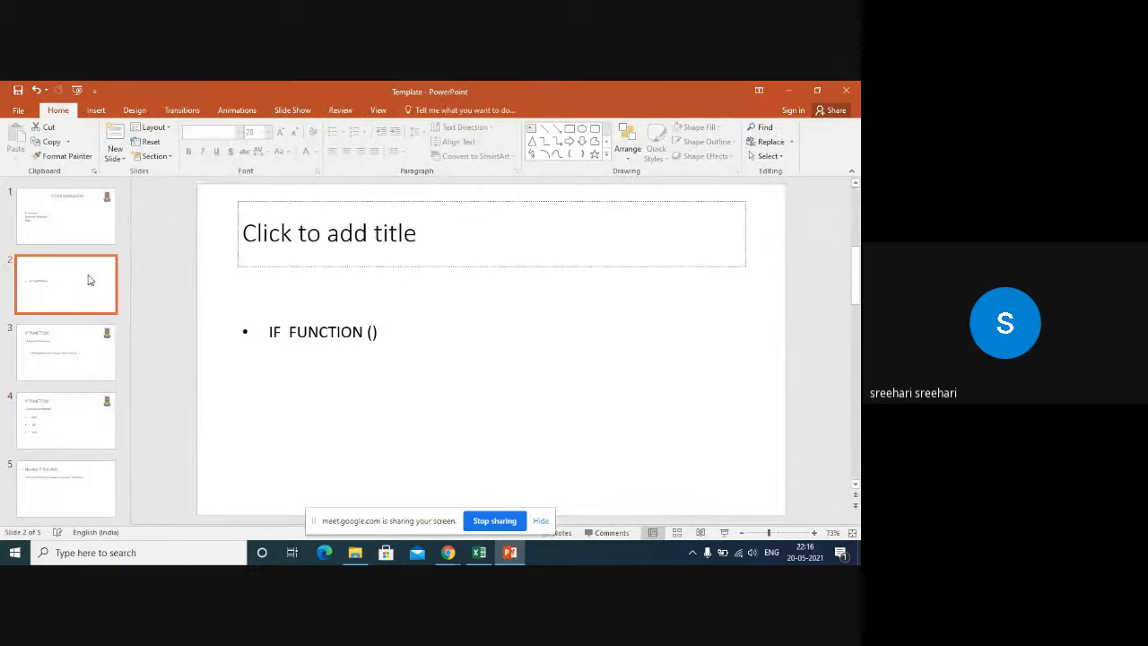
left_click(88, 356)
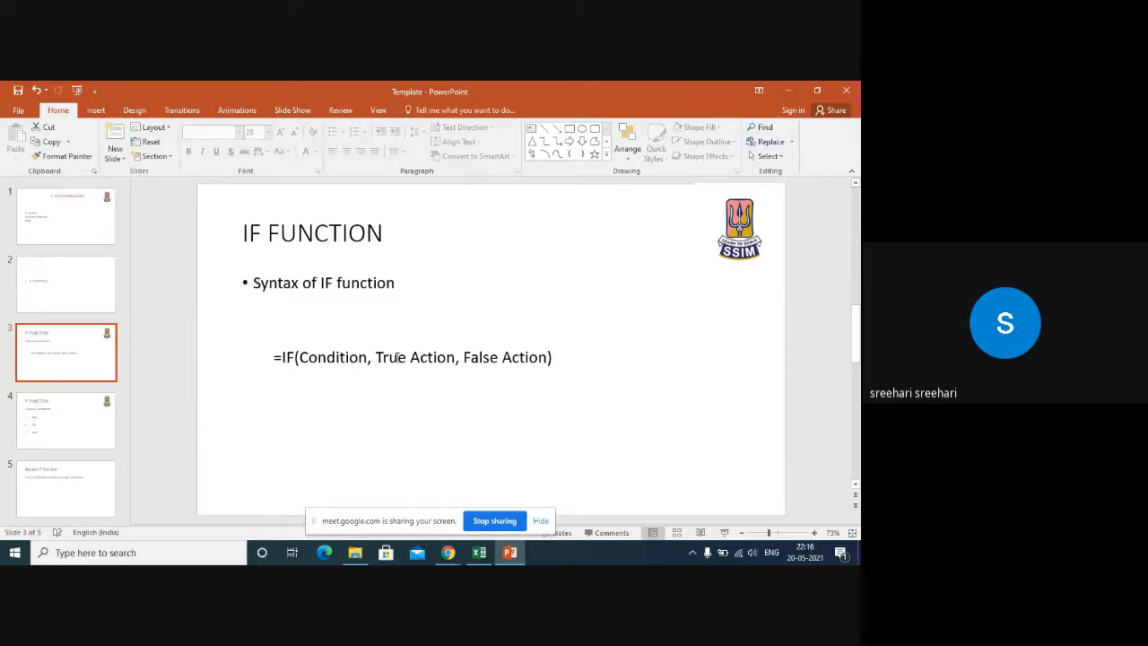
left_click(86, 423)
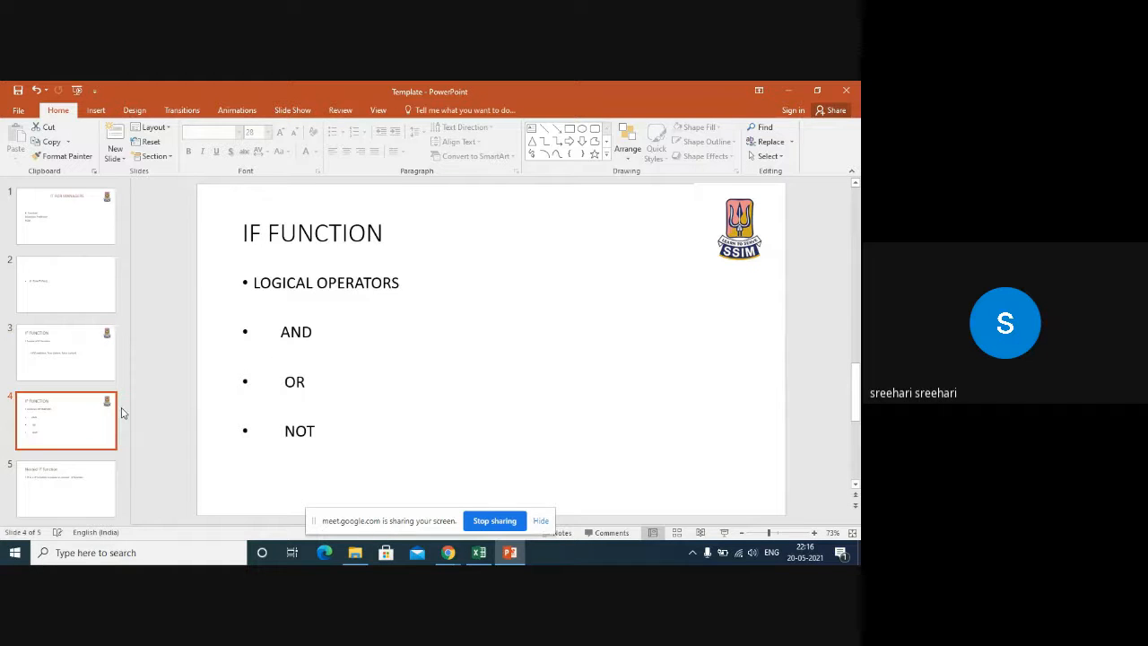